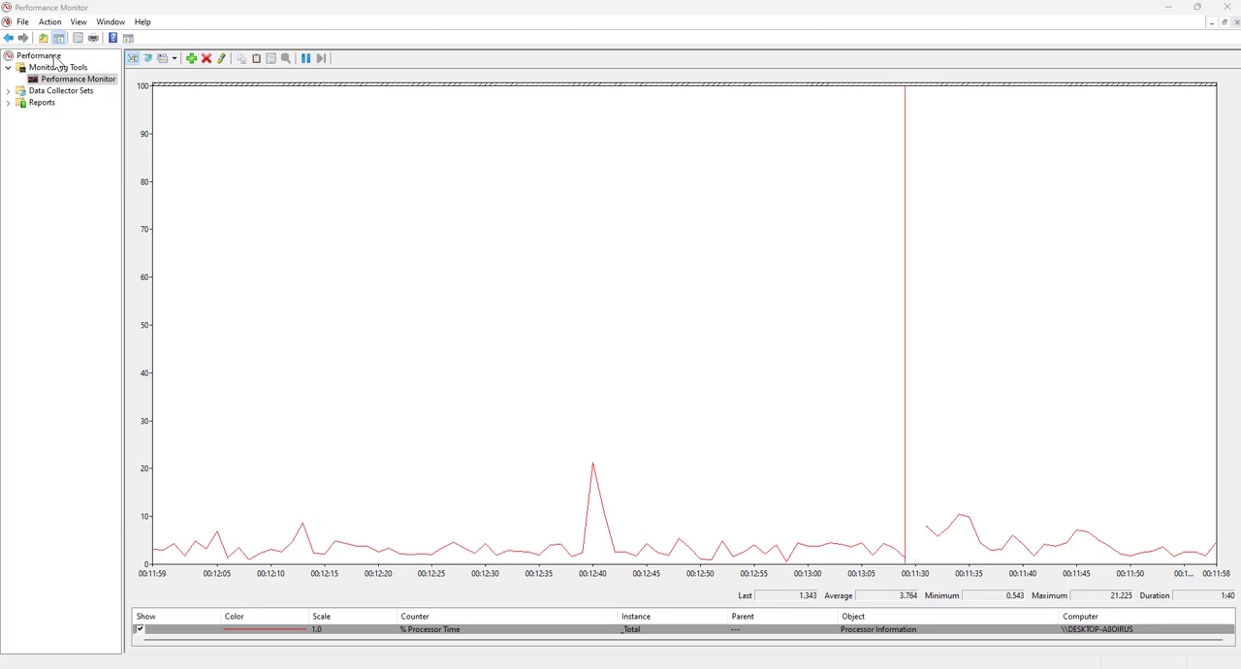
# View the Performance overview with its system summary, the Monitoring Tools contents and the live Performance Monitor graph
pyautogui.click(54, 60)
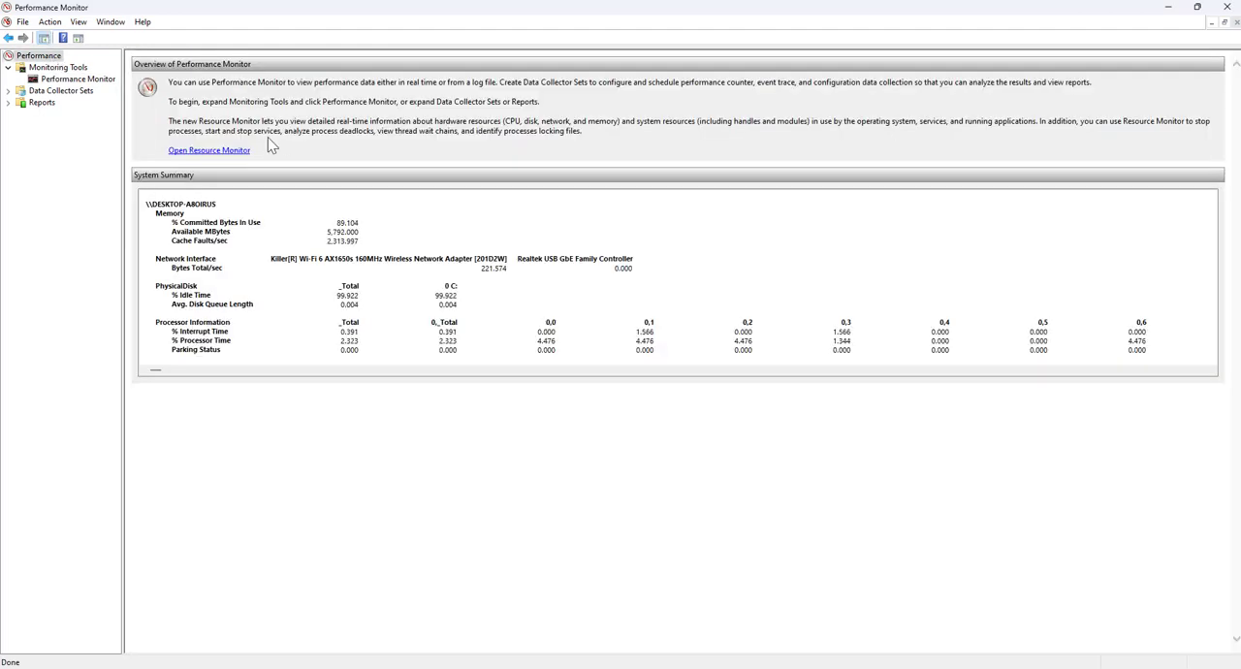
pyautogui.click(50, 68)
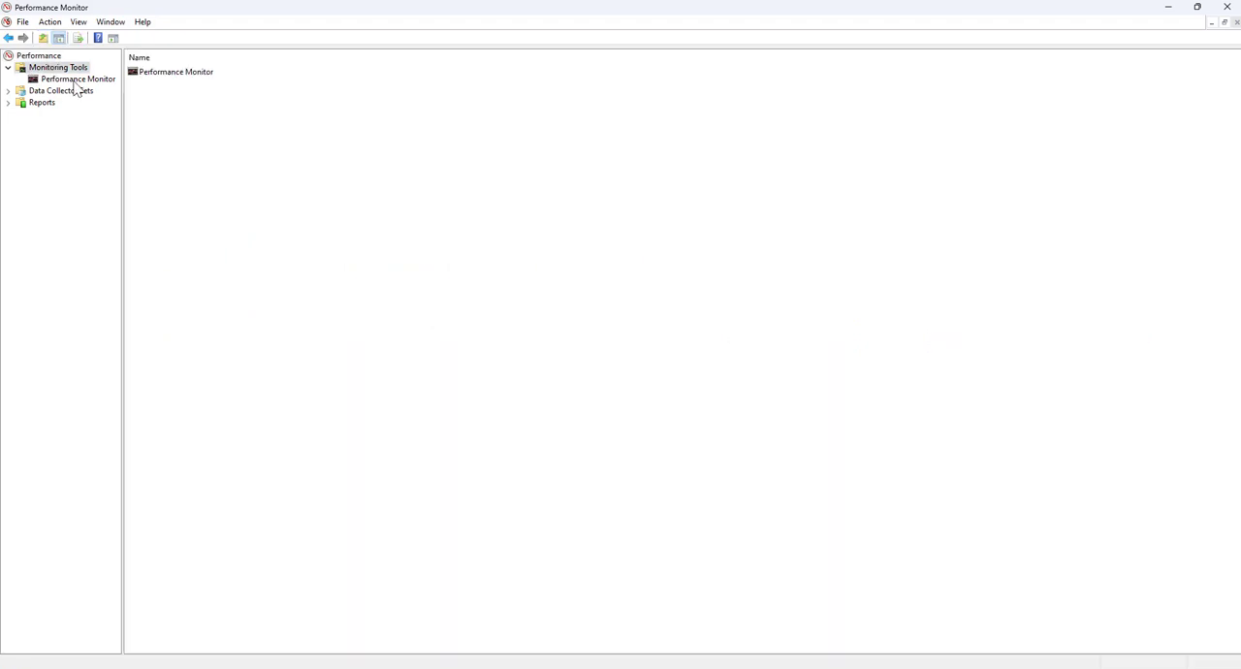
pyautogui.click(75, 81)
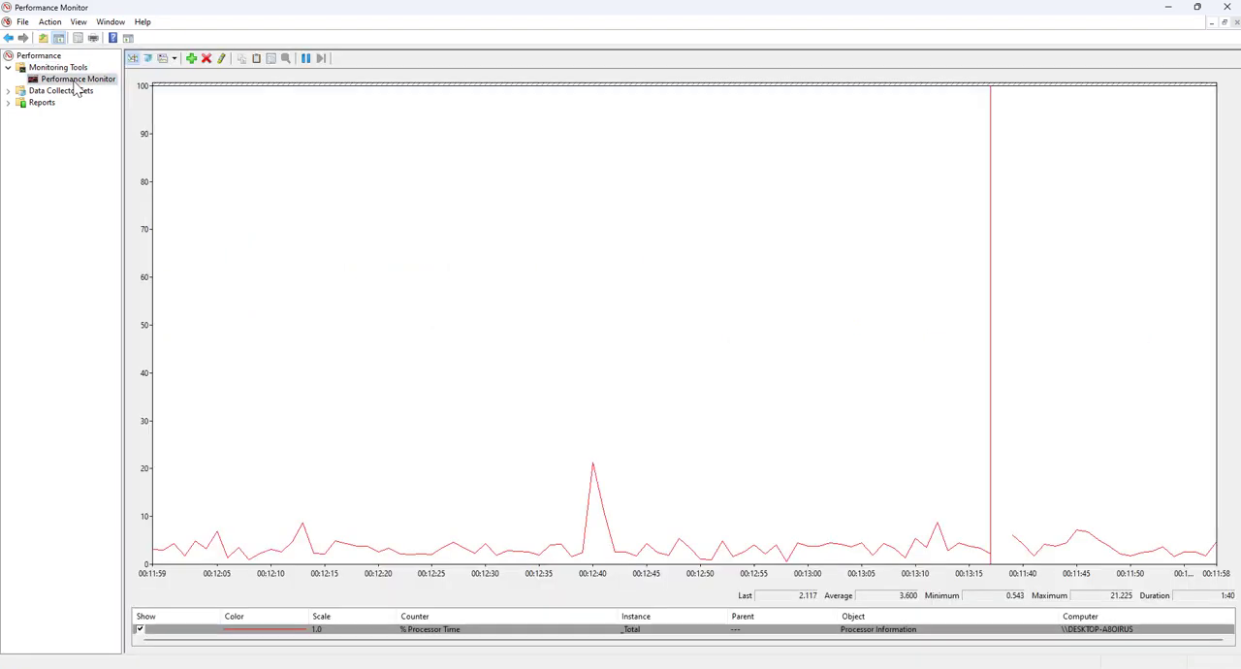
# Expand Data Collector Sets and view its User Defined, System, Event Trace Sessions and Startup Event Trace Sessions entries
pyautogui.doubleClick(44, 91)
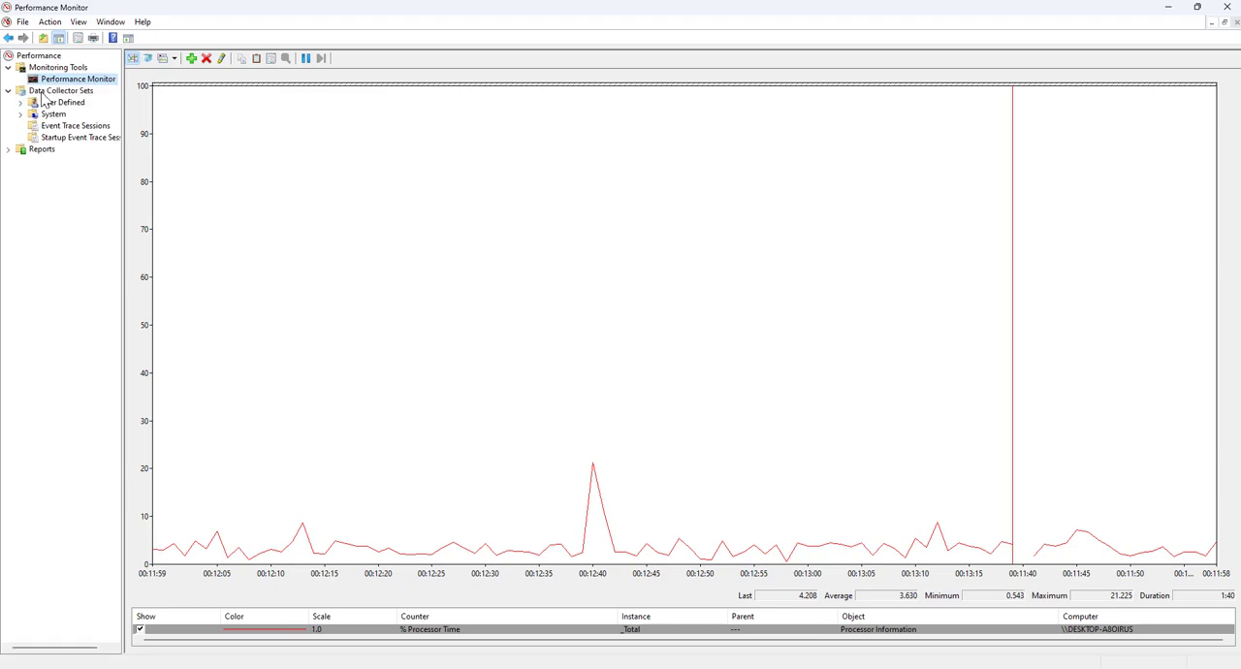
pyautogui.click(54, 105)
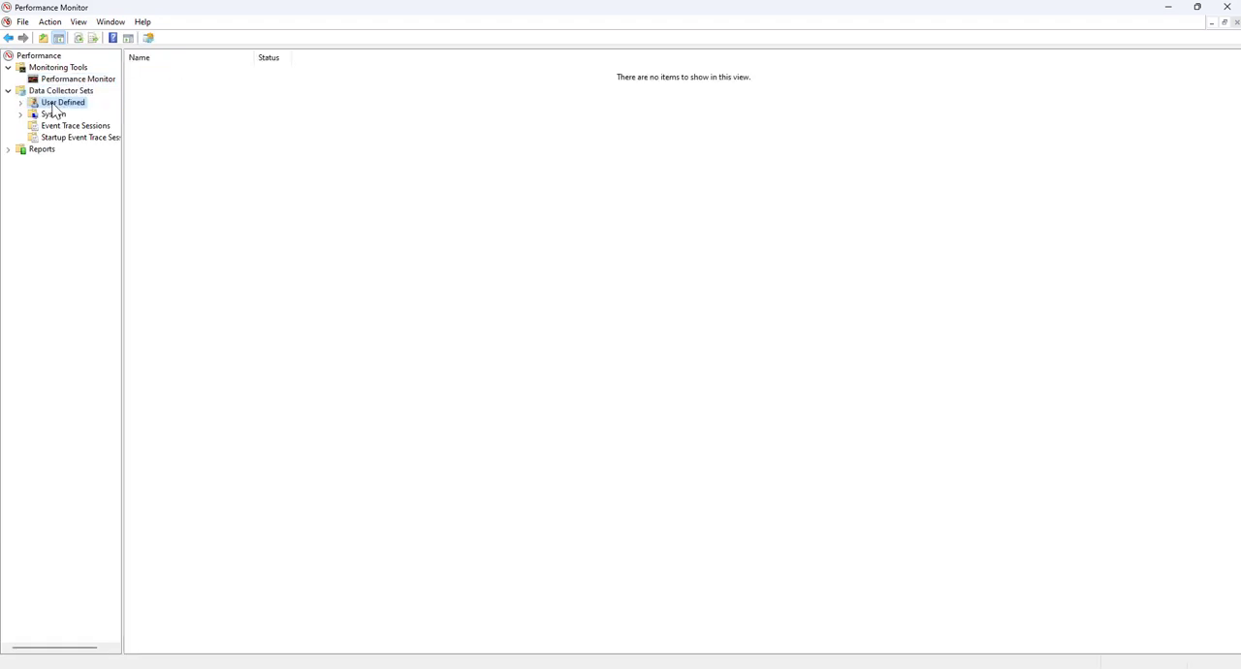
pyautogui.click(54, 116)
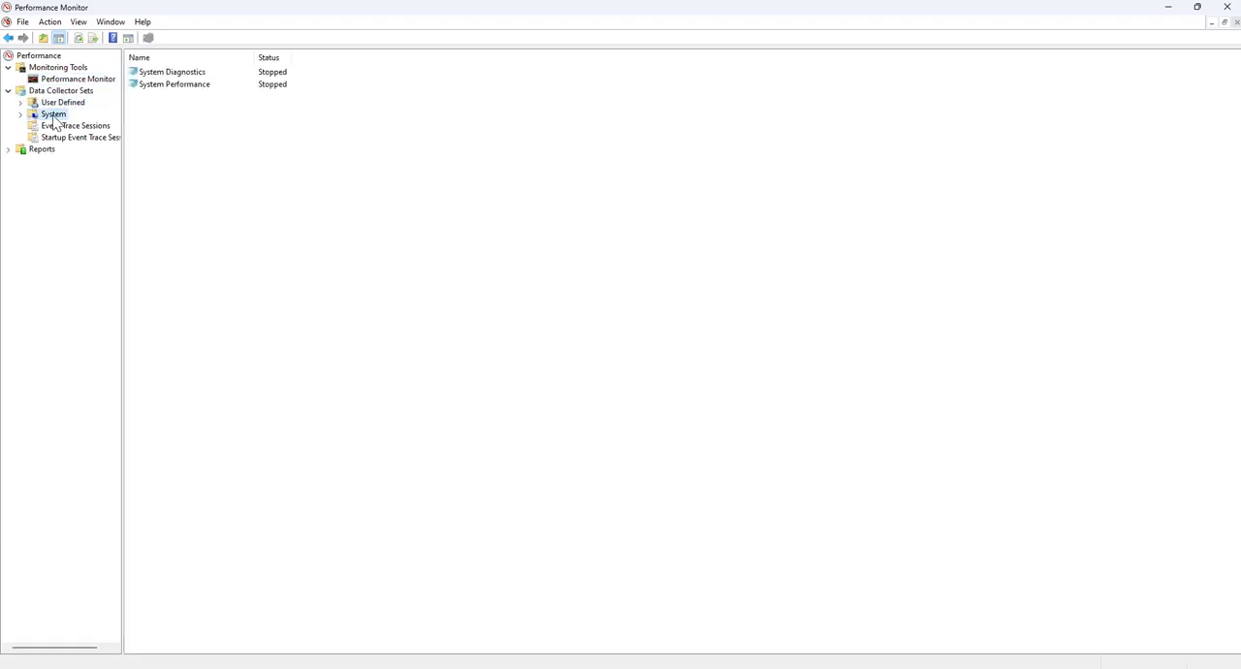
pyautogui.click(64, 127)
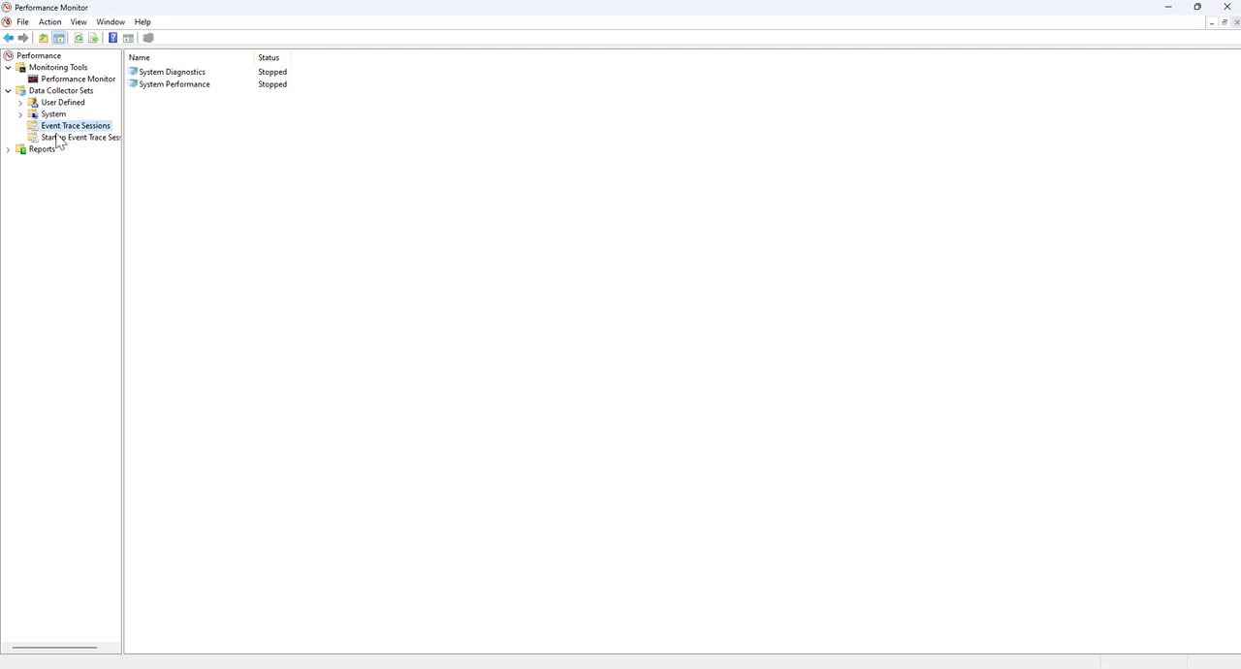
pyautogui.click(60, 138)
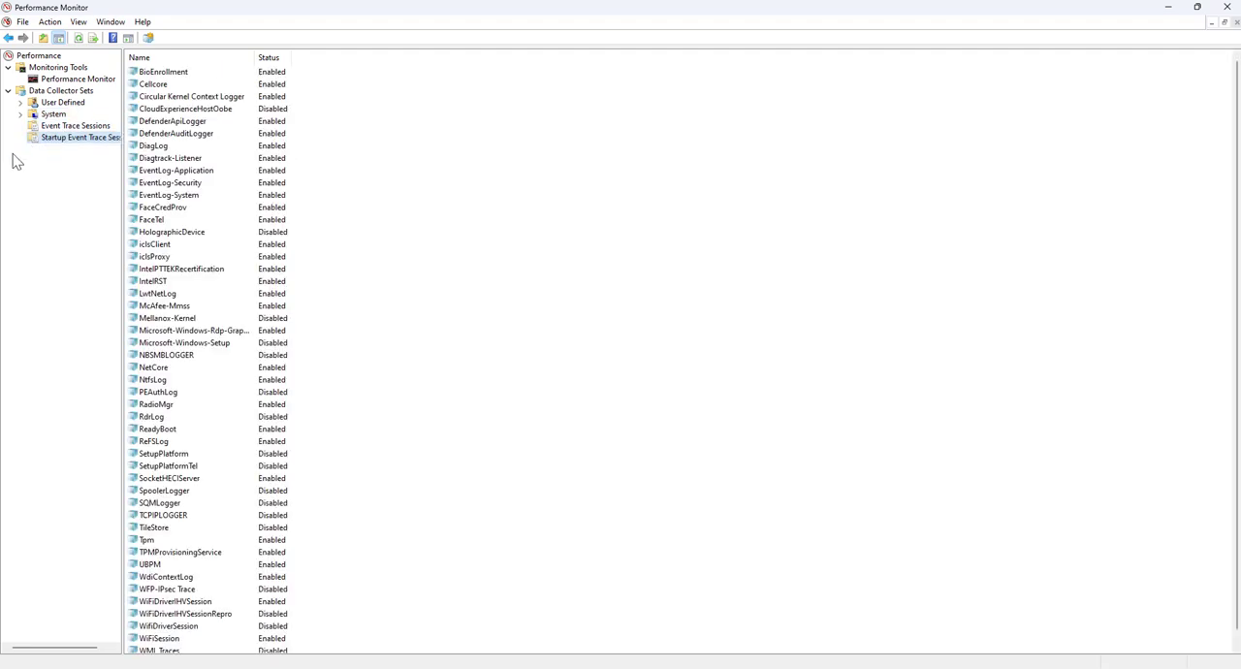
# Expand Reports and view its User Defined and System report folders
pyautogui.click(8, 150)
pyautogui.click(39, 150)
pyautogui.click(58, 162)
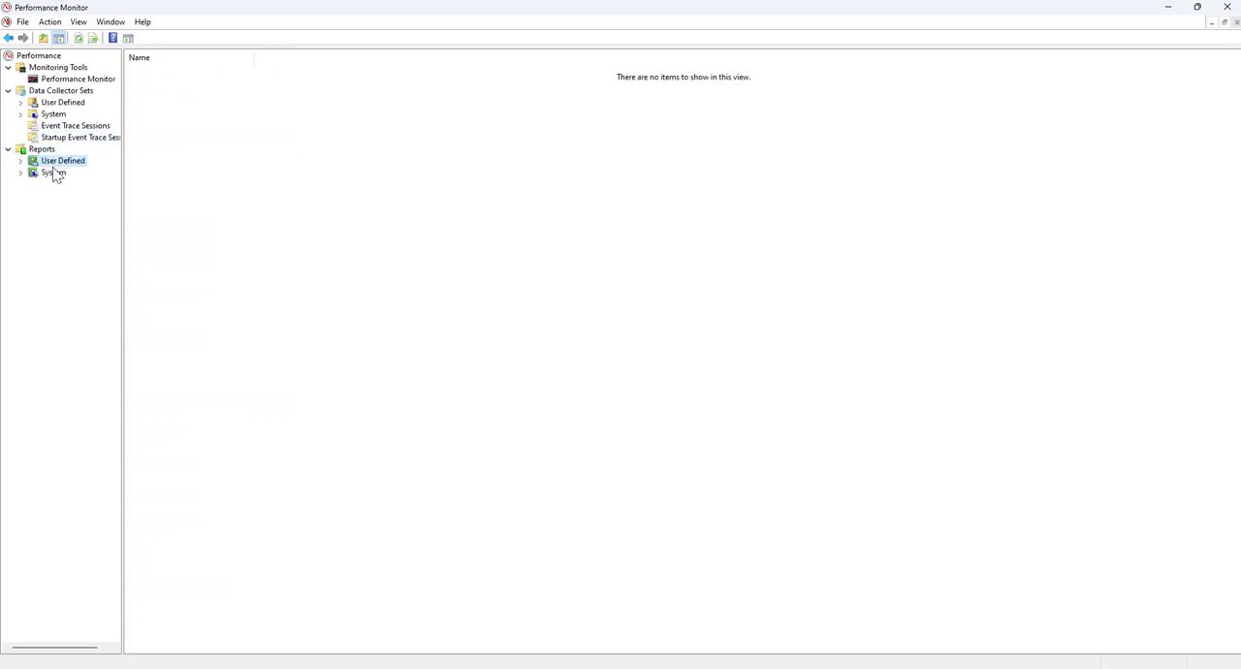
pyautogui.click(54, 174)
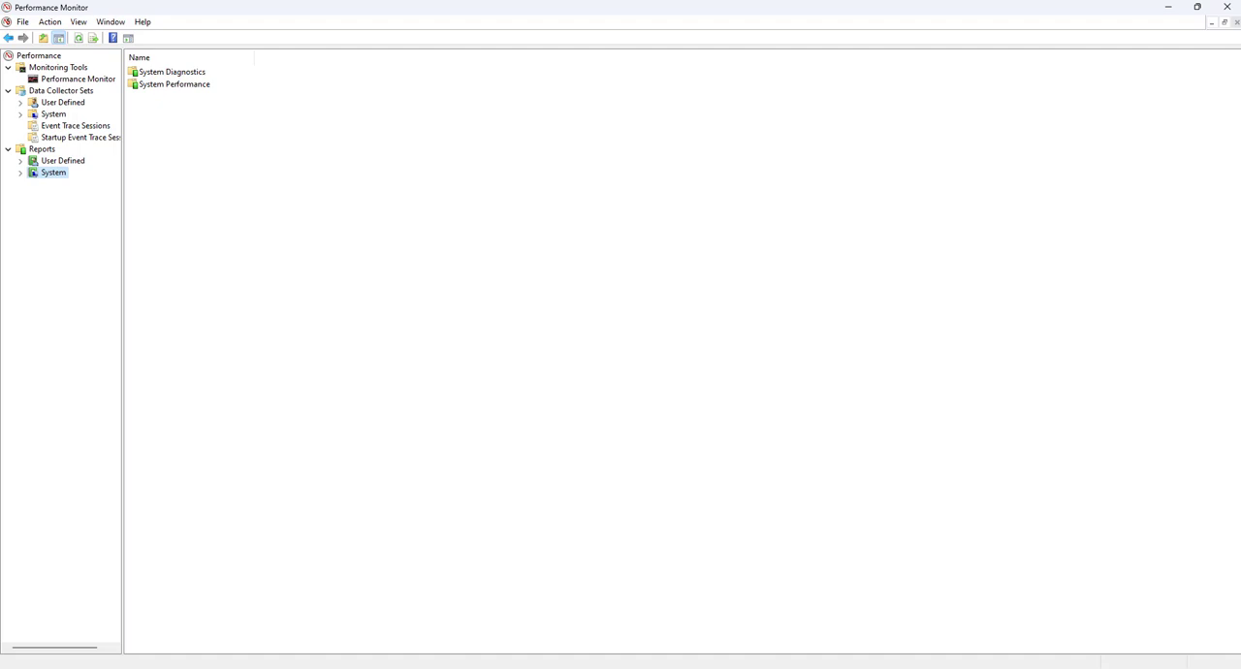
# Look at the Performance node's options for connecting to another computer, and dismiss them without connecting
pyautogui.click(54, 59)
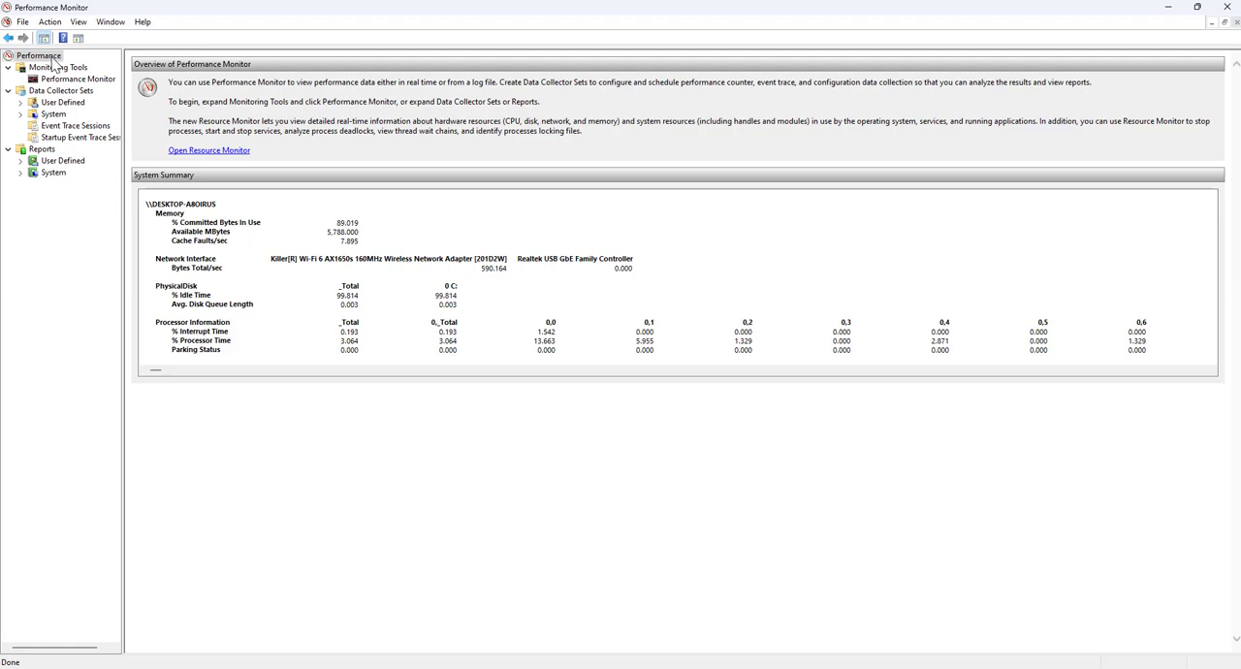
pyautogui.rightClick(54, 61)
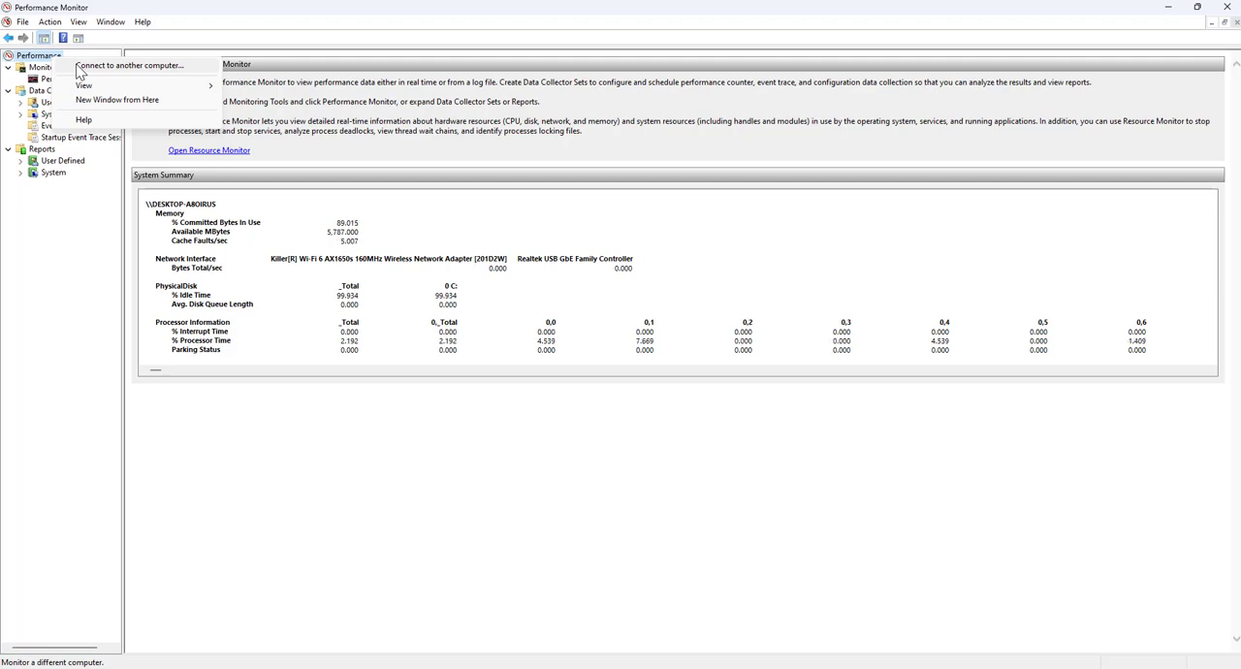
pyautogui.click(78, 66)
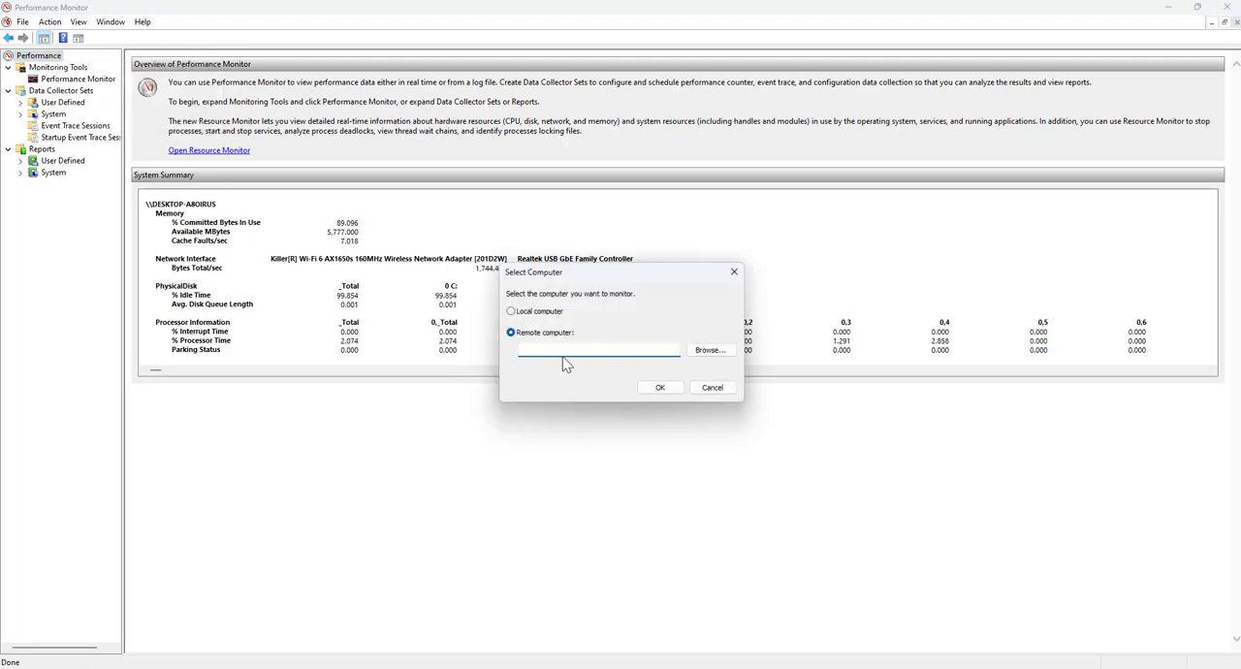
pyautogui.click(710, 389)
# Open Resource Monitor from the Monitoring Tools node
pyautogui.click(63, 69)
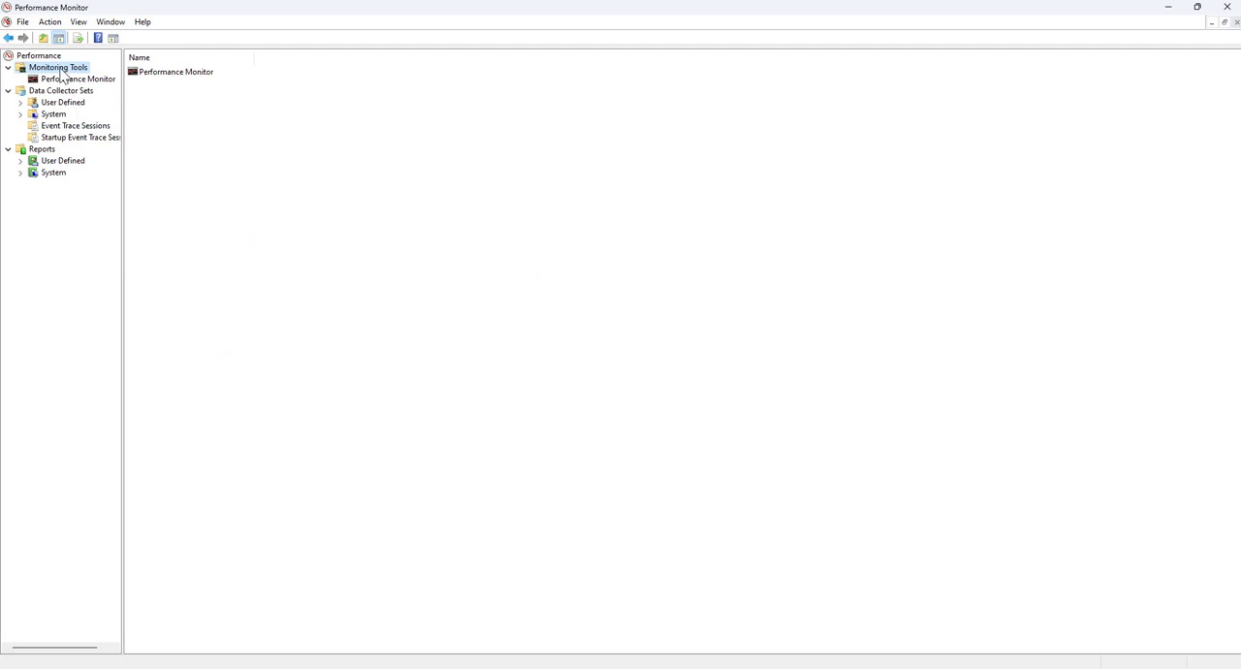
pyautogui.rightClick(64, 71)
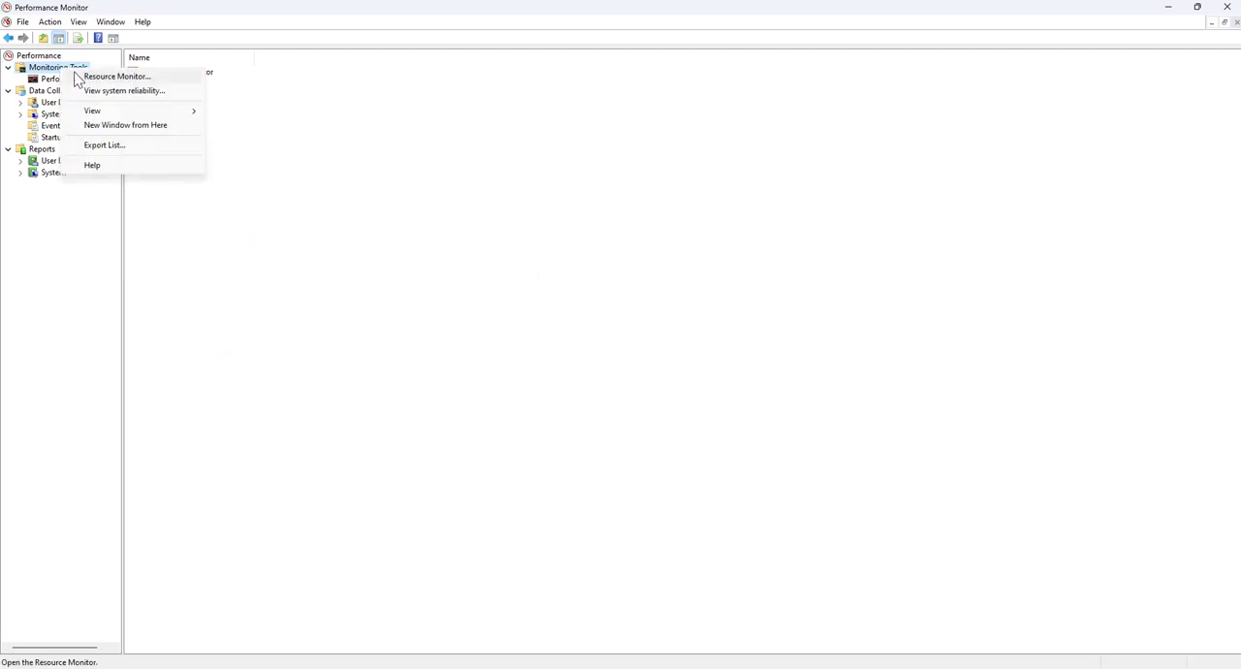
pyautogui.click(77, 78)
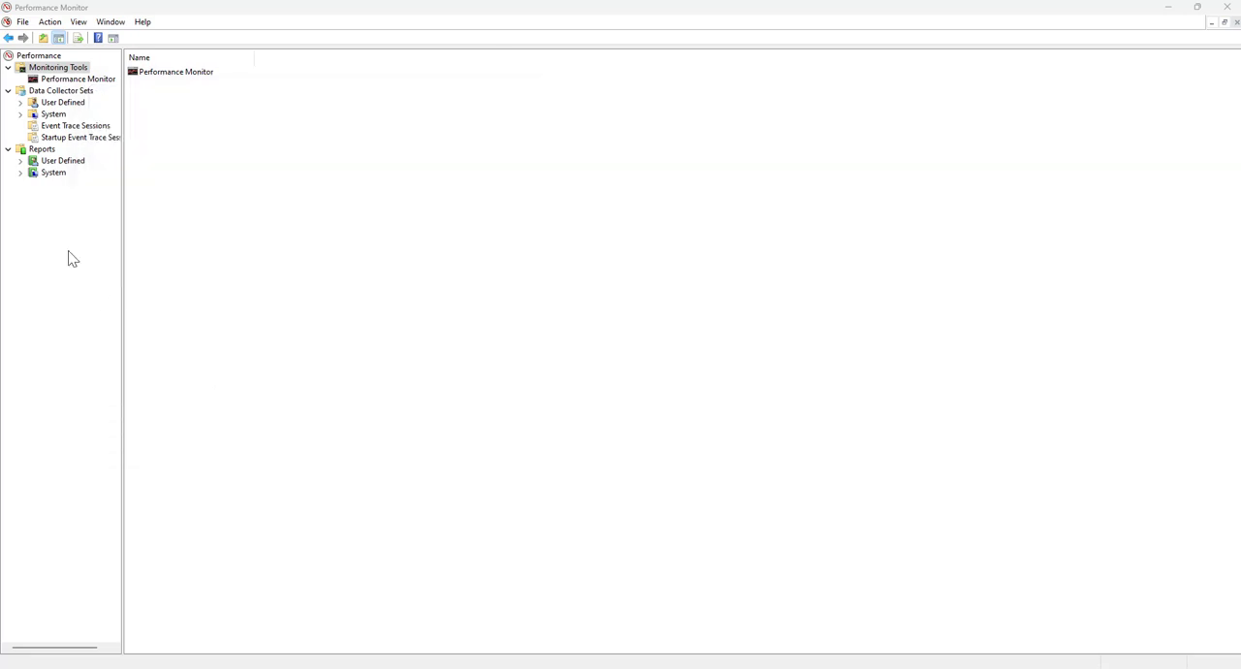
# Return to the Performance Monitor graph and examine the counters available for it without adding any
pyautogui.click(83, 81)
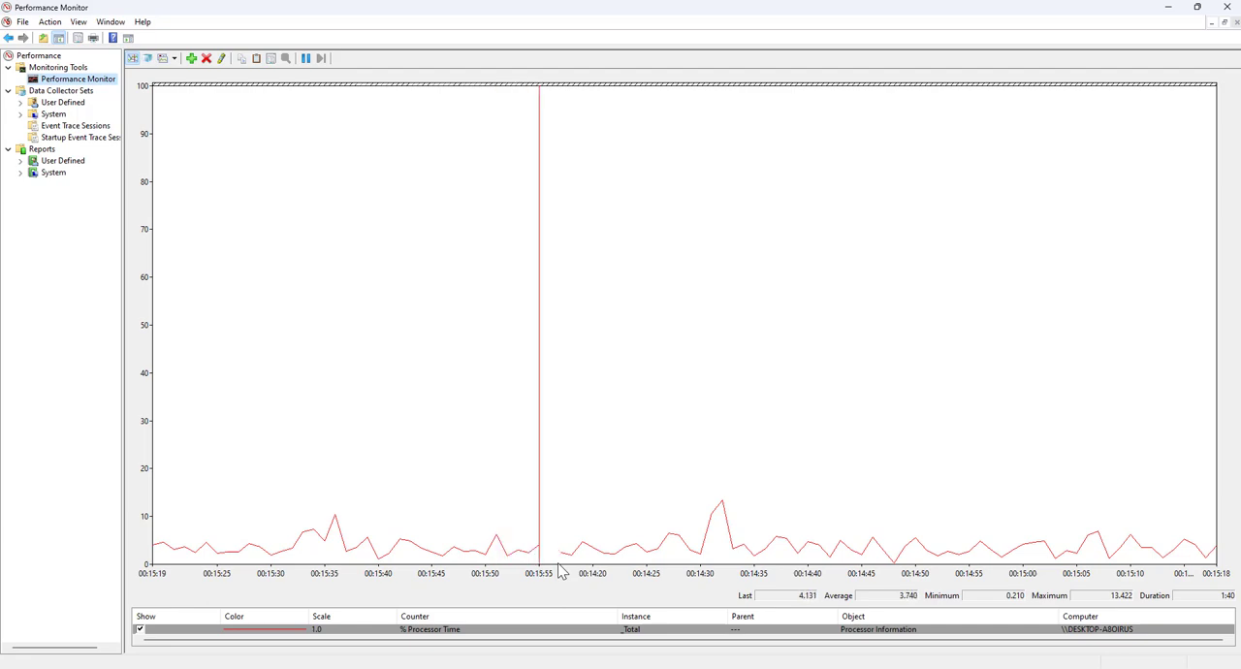
pyautogui.click(192, 59)
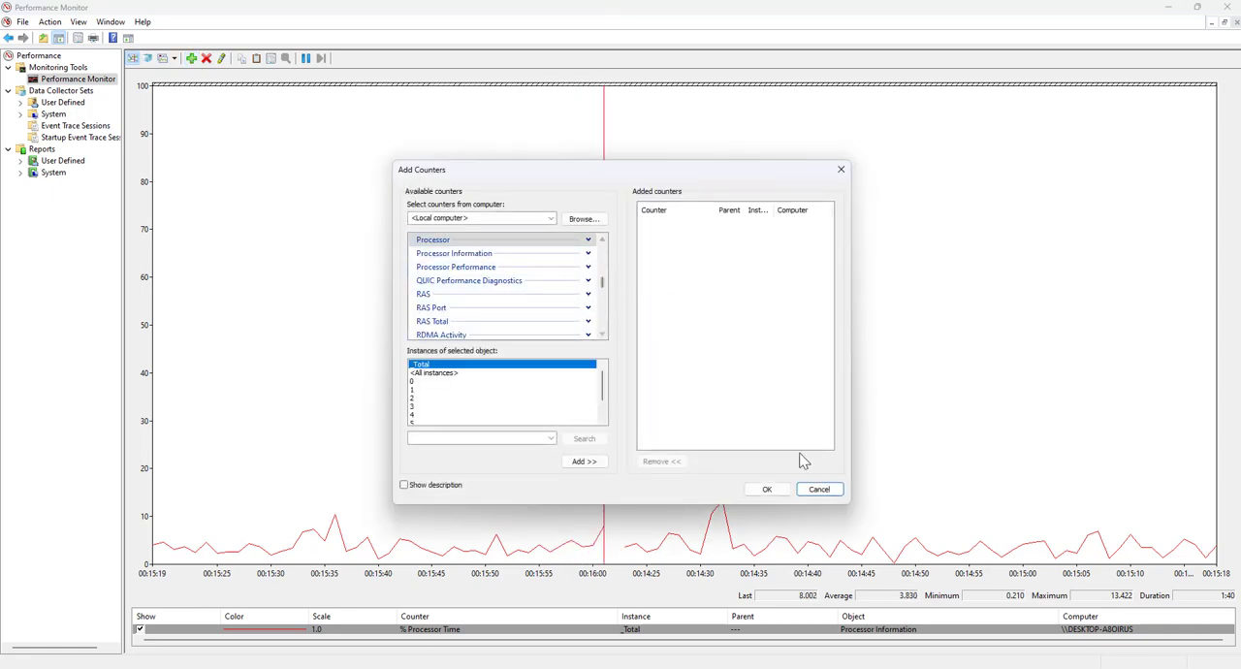
pyautogui.click(817, 492)
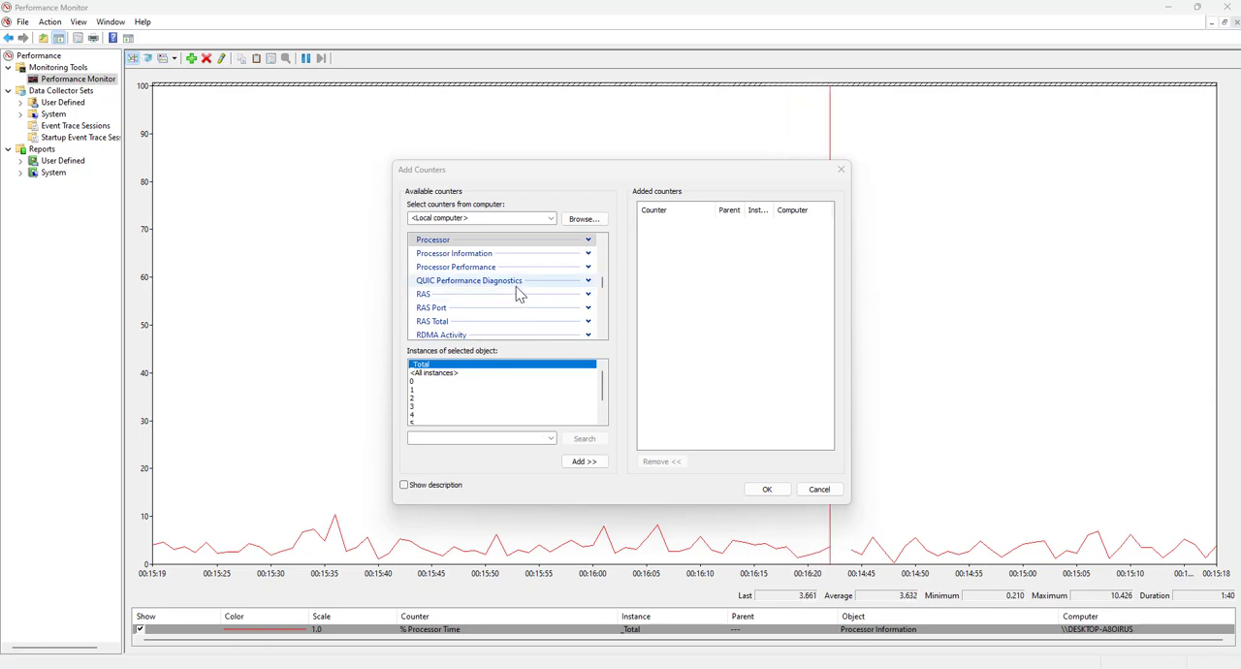
pyautogui.scroll(-1, 517, 290)
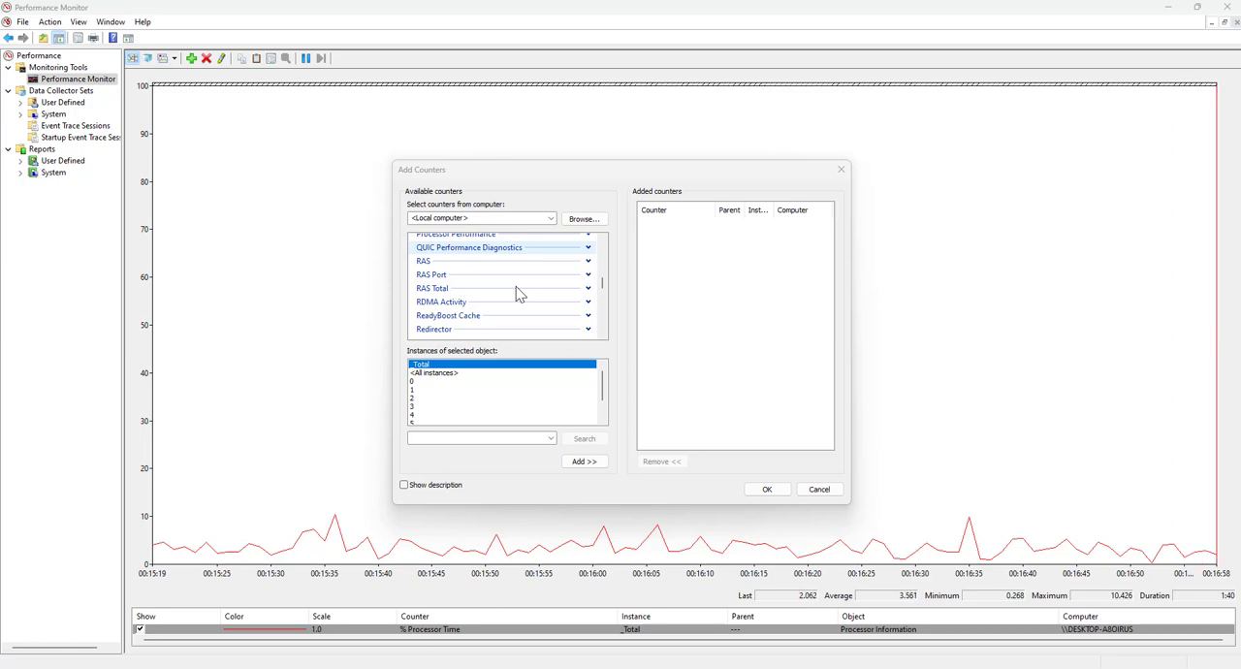
pyautogui.click(766, 489)
# Start creating a new data collector set in the User Defined folder of Data Collector Sets
pyautogui.click(60, 90)
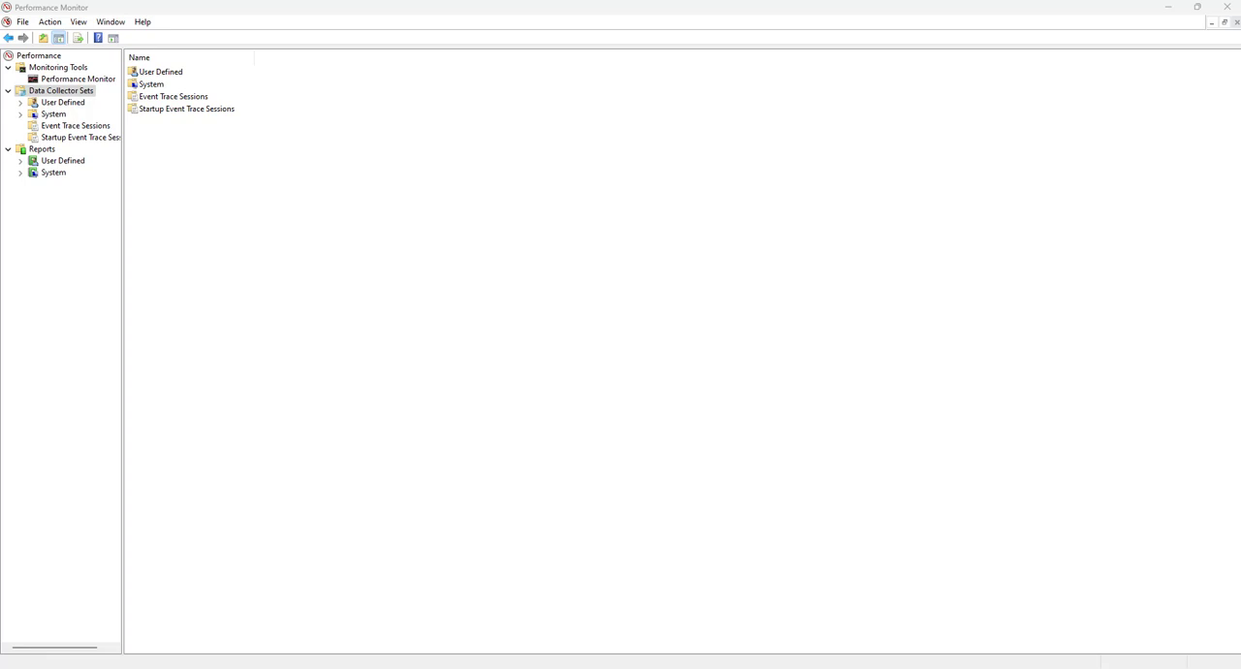
pyautogui.click(171, 99)
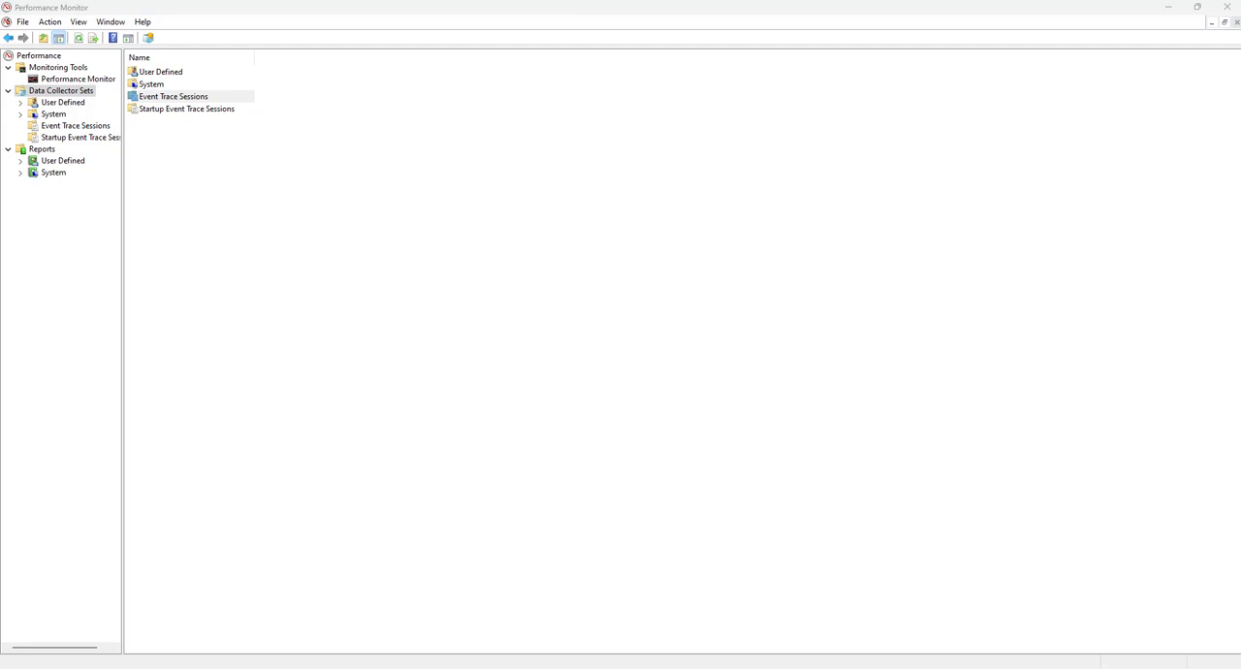
pyautogui.click(170, 77)
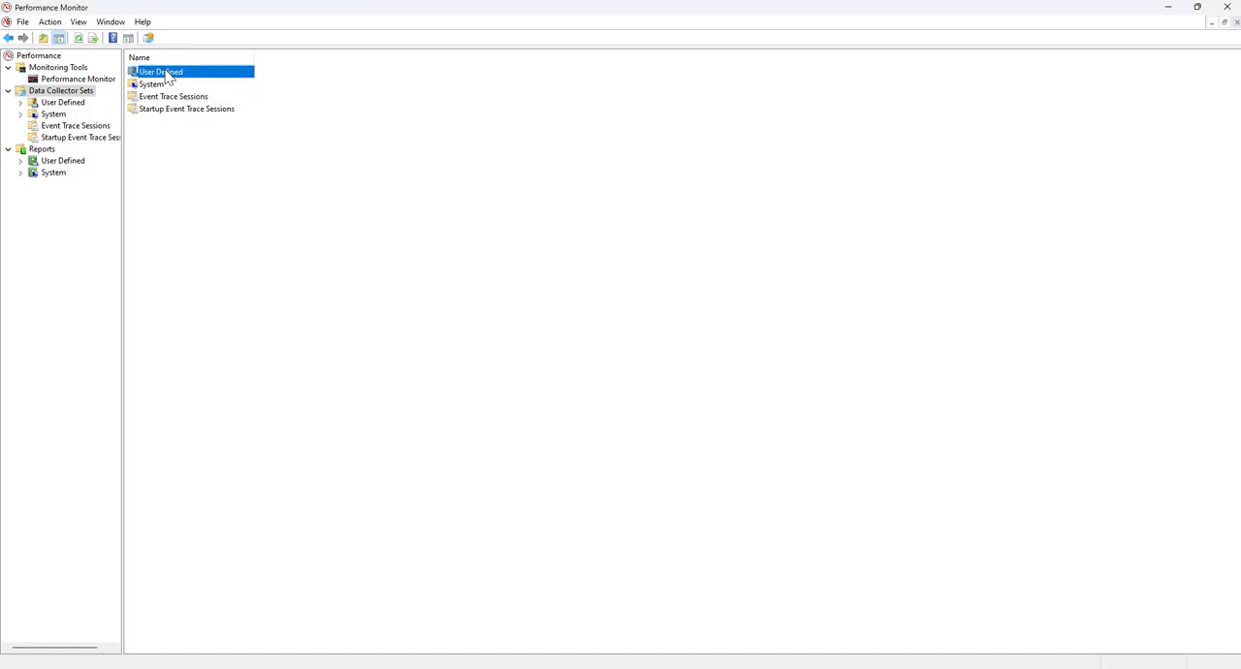
pyautogui.click(160, 72)
pyautogui.rightClick(167, 74)
pyautogui.moveTo(194, 86)
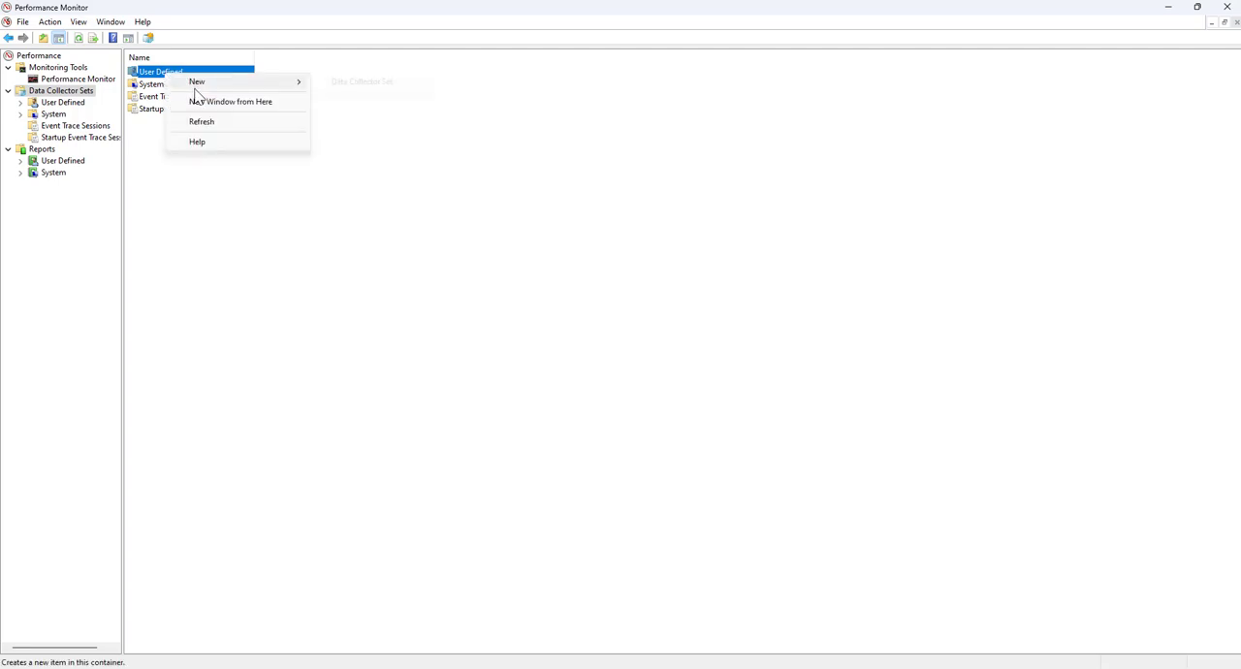
pyautogui.click(363, 82)
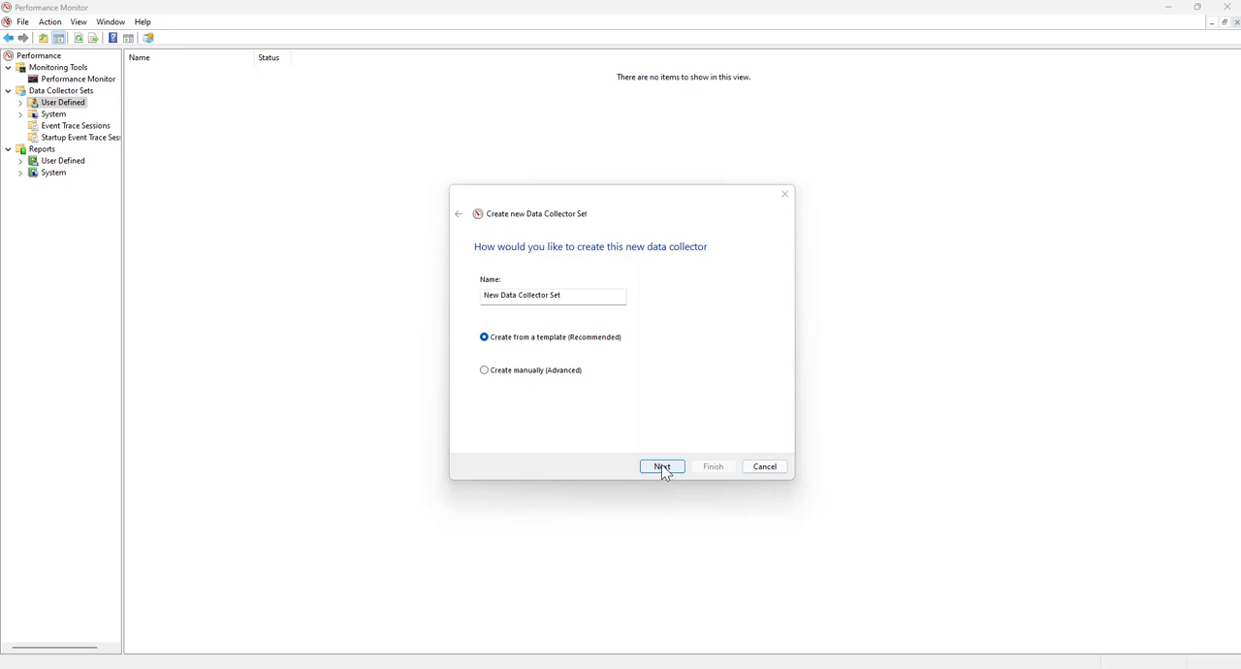
# Keep the name New Data Collector Set and choose to create the set manually (Advanced)
pyautogui.click(531, 341)
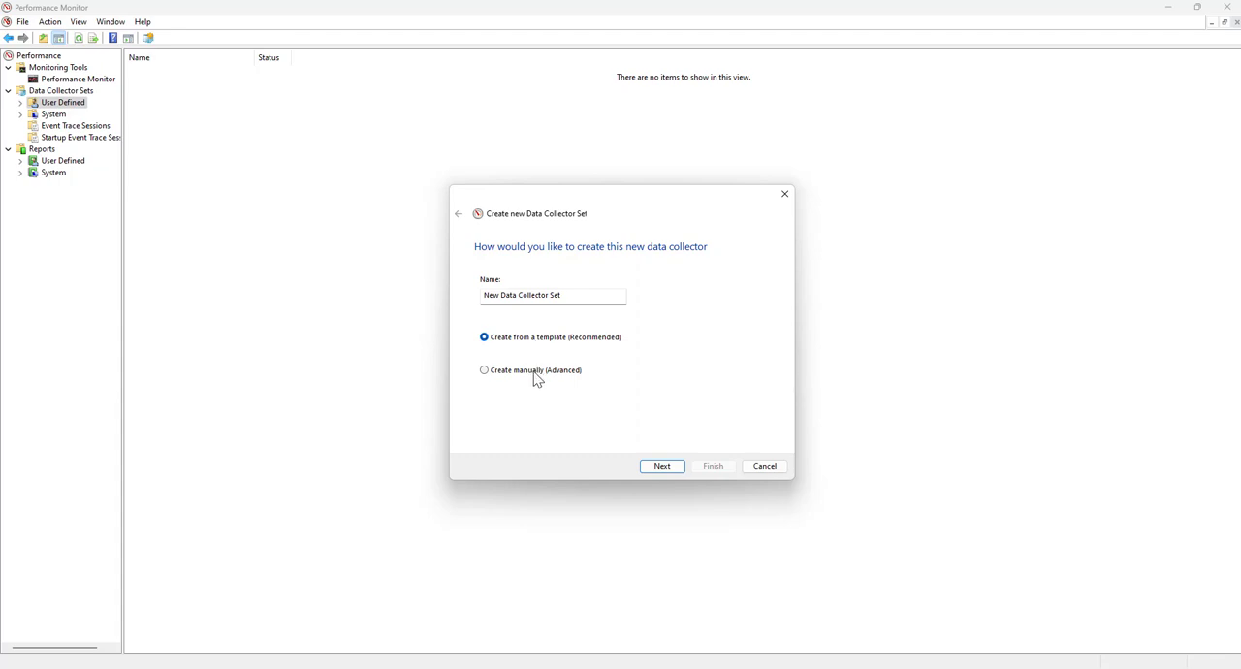
pyautogui.click(534, 373)
pyautogui.click(661, 468)
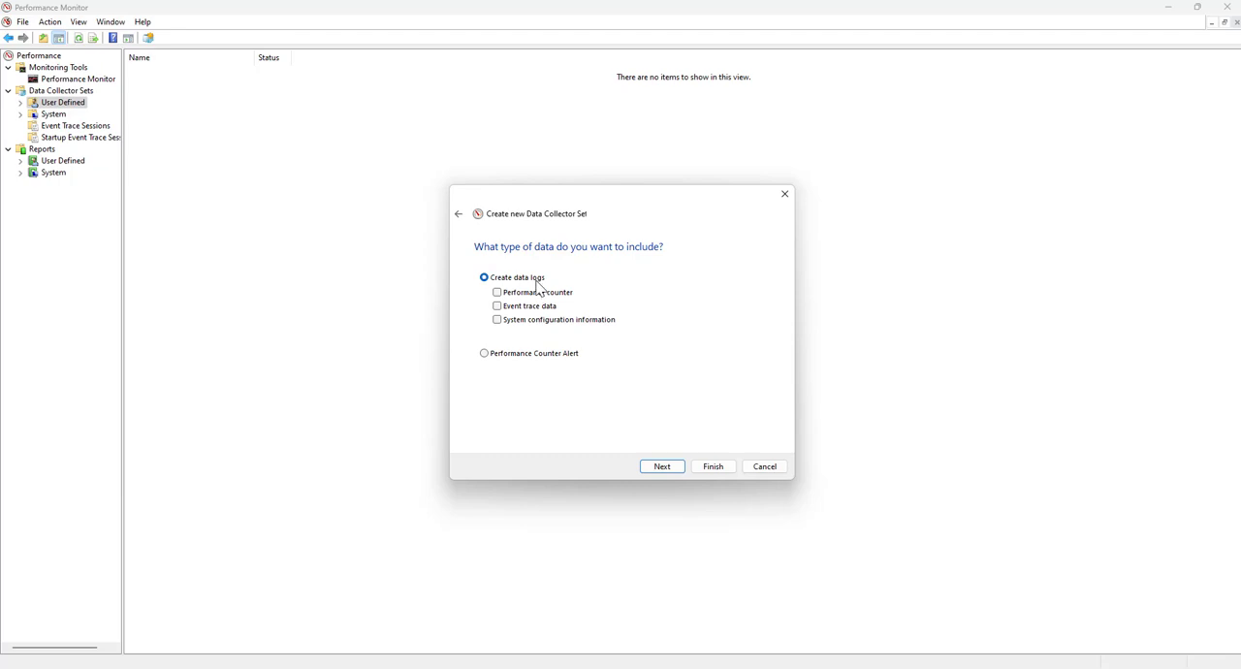
# Choose to create data logs that include performance counter, event trace data and system configuration information
pyautogui.click(486, 355)
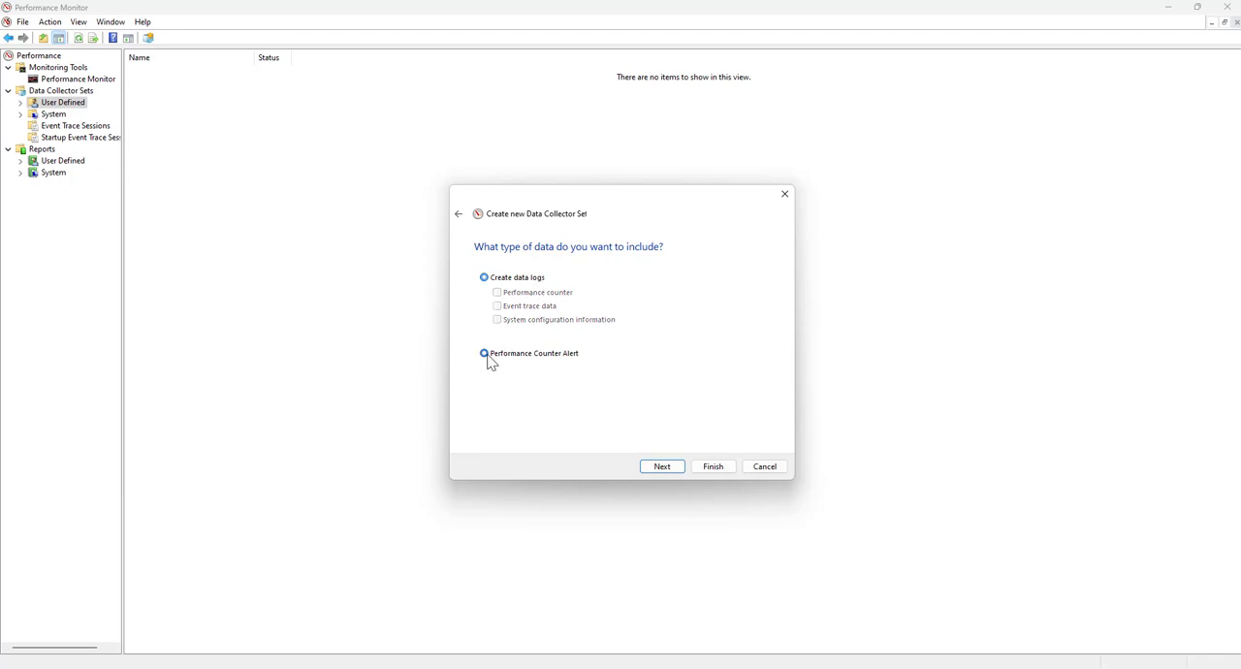
pyautogui.click(486, 279)
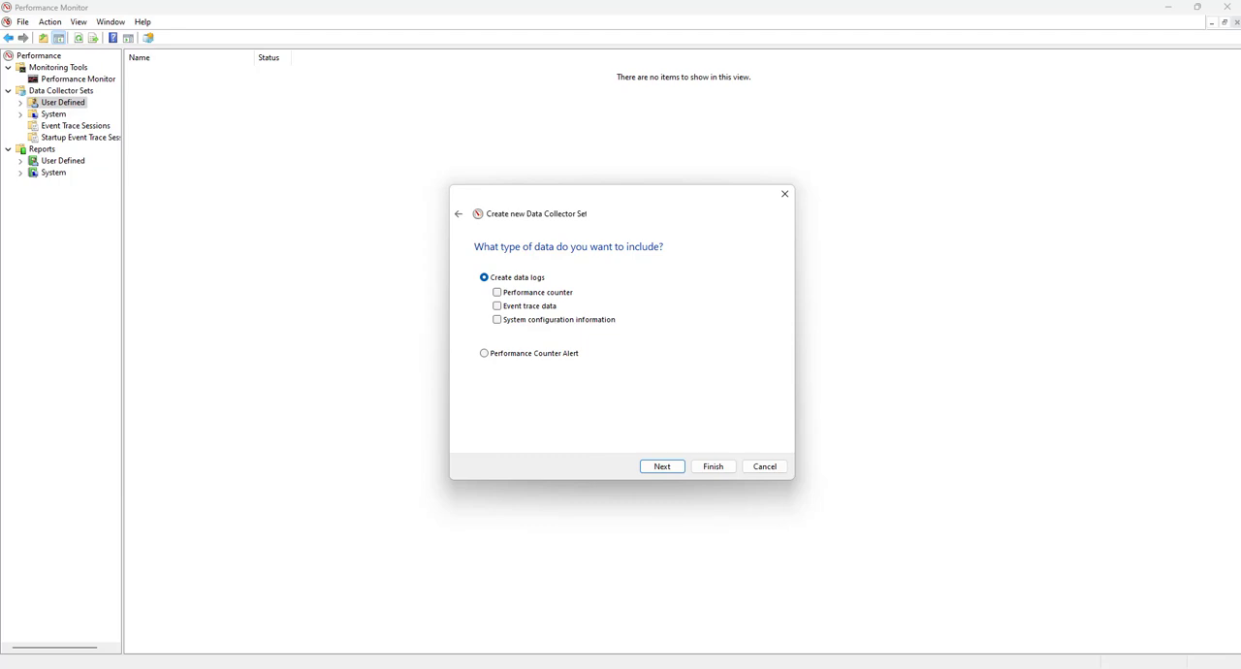
pyautogui.click(497, 292)
pyautogui.click(497, 306)
pyautogui.click(498, 320)
pyautogui.click(657, 467)
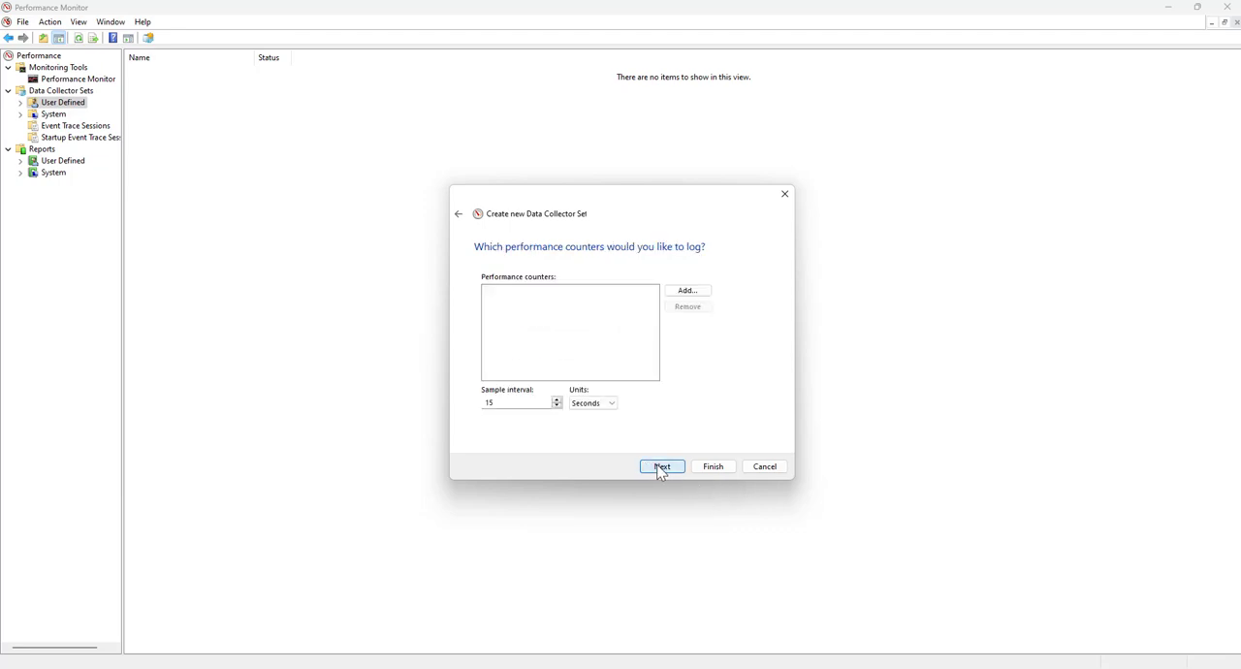
# Open the performance counter selection for the log and find the Processor counters, collapsing the Process and Process V2 groups
pyautogui.click(687, 290)
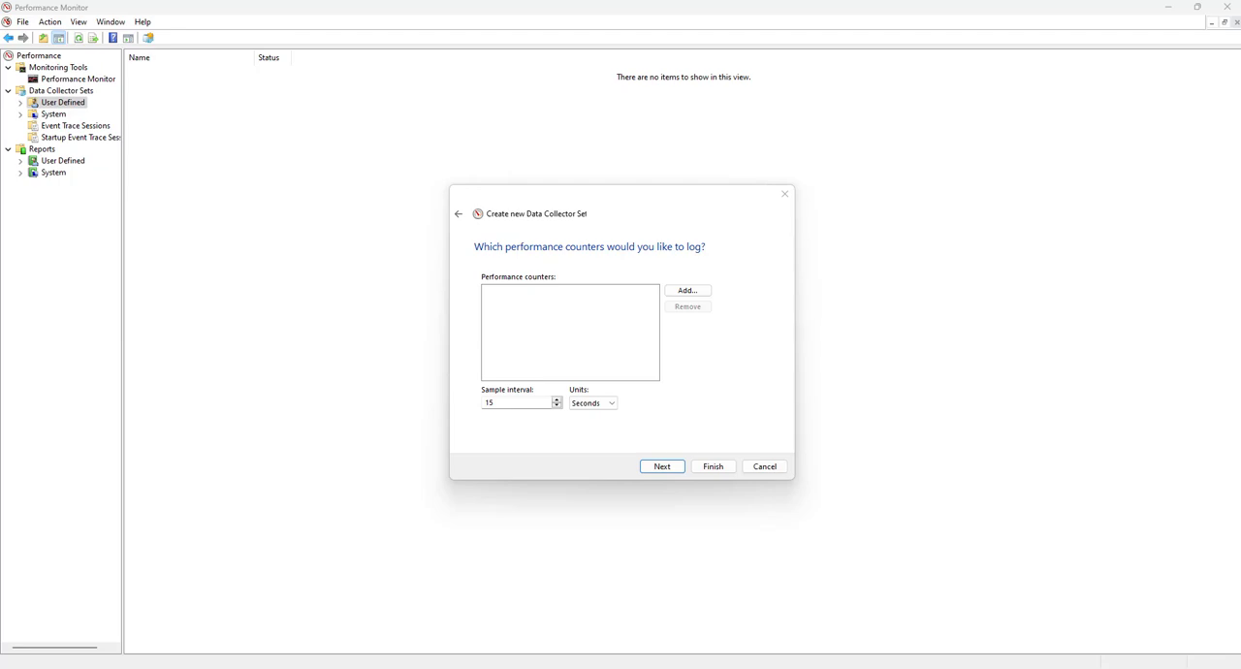
pyautogui.click(686, 291)
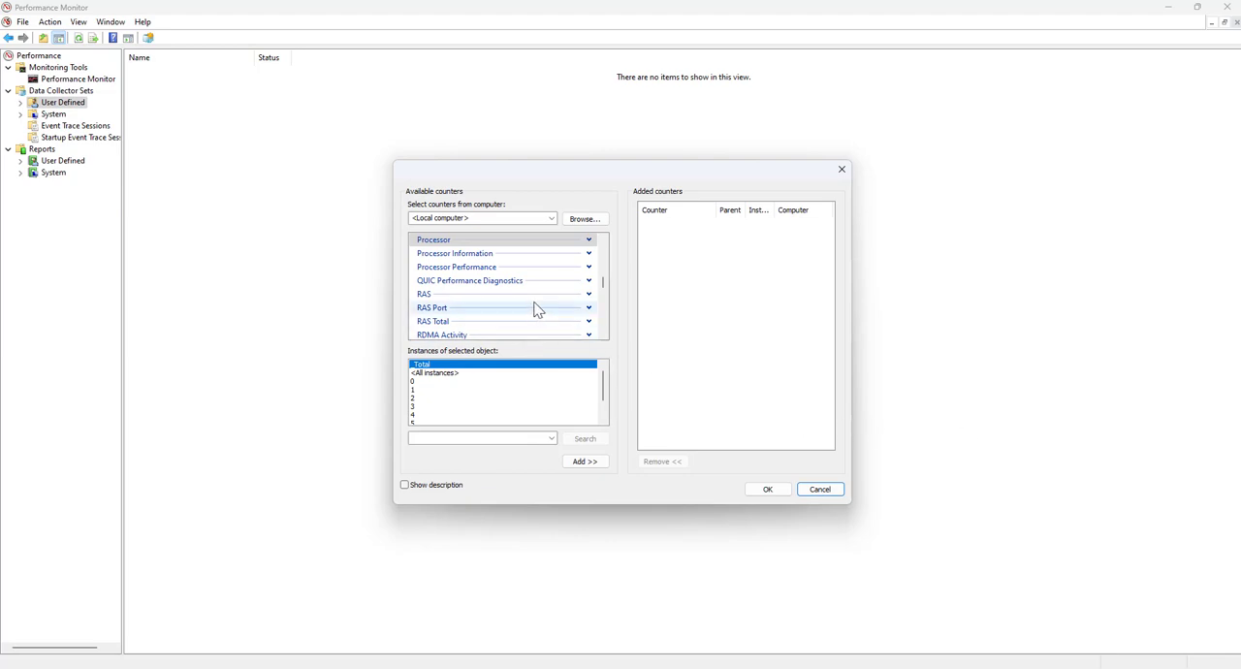
pyautogui.moveTo(603, 282); pyautogui.dragTo(604, 319)
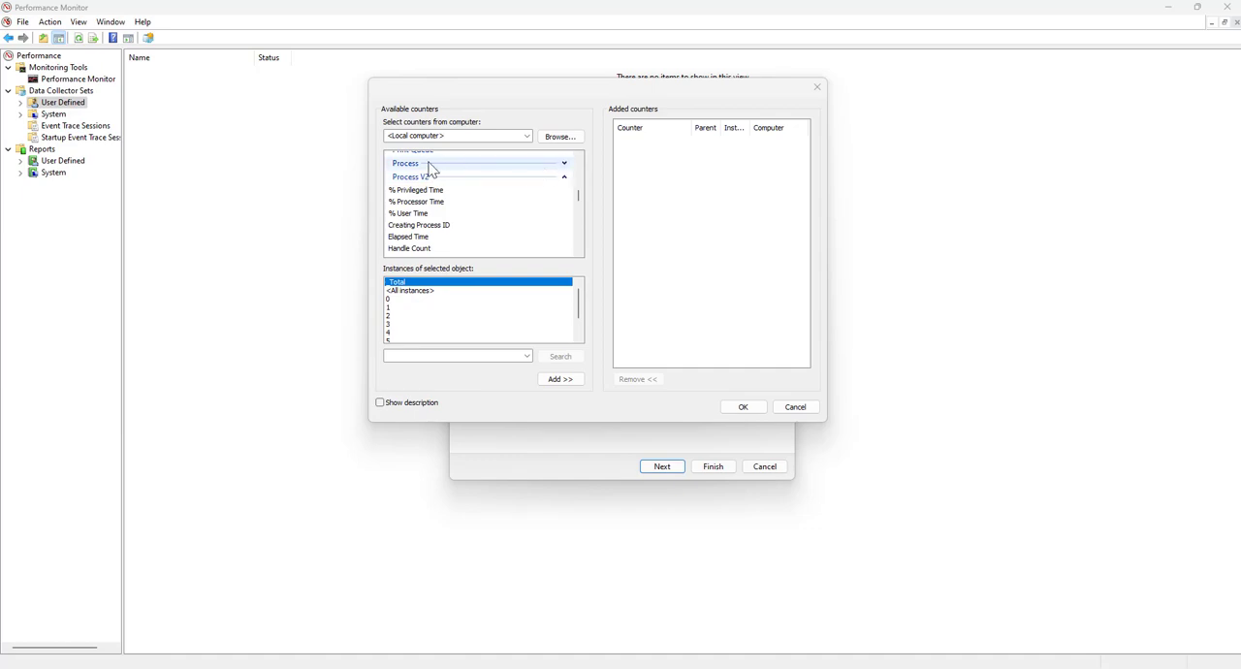
pyautogui.click(563, 163)
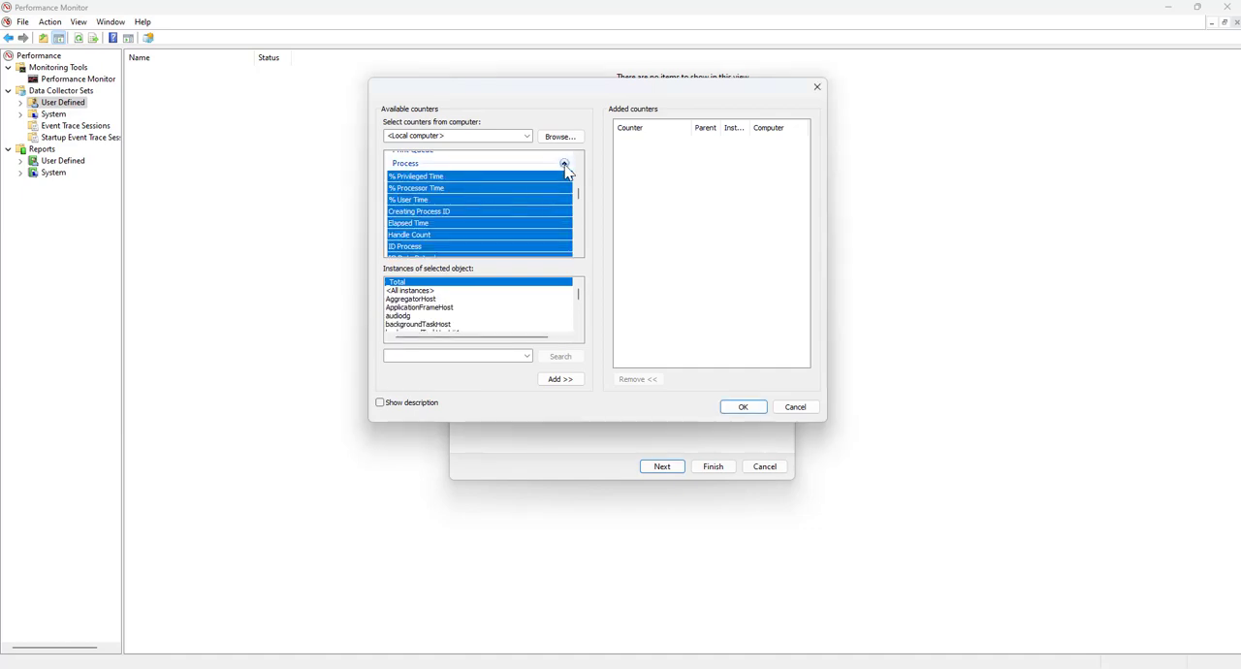
pyautogui.click(563, 164)
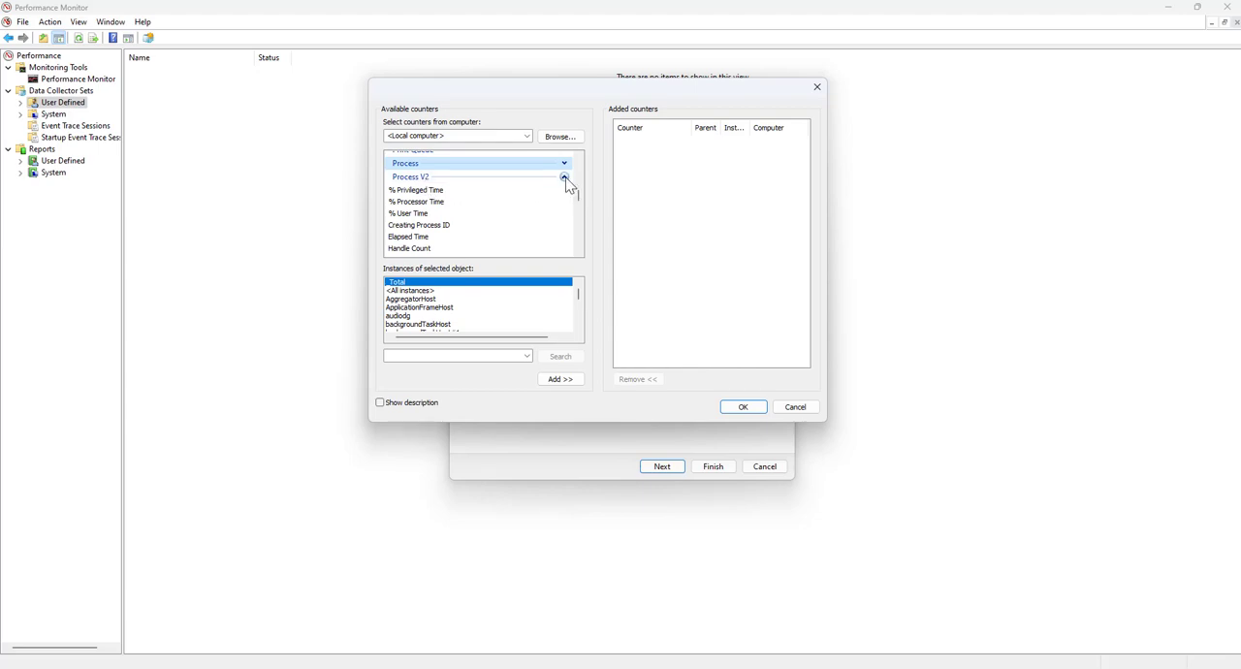
pyautogui.click(564, 179)
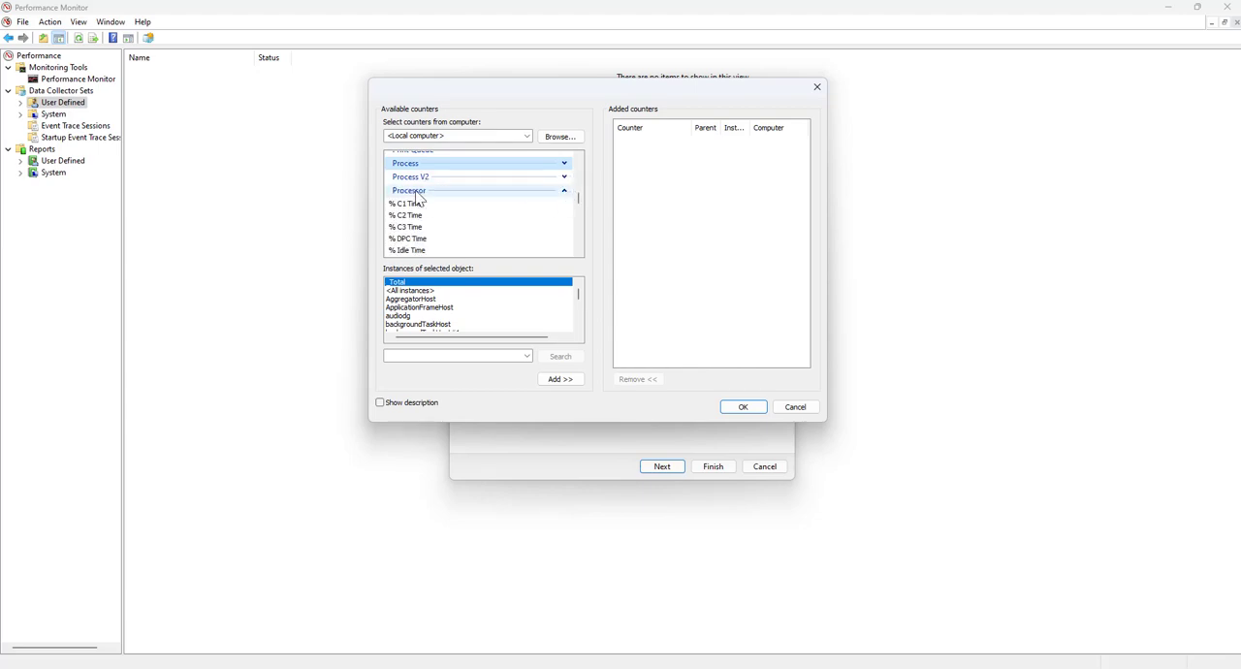
# Select the Processor counters % Idle Time, % Interrupt Time, % Privileged Time and % Processor Time
pyautogui.click(423, 250)
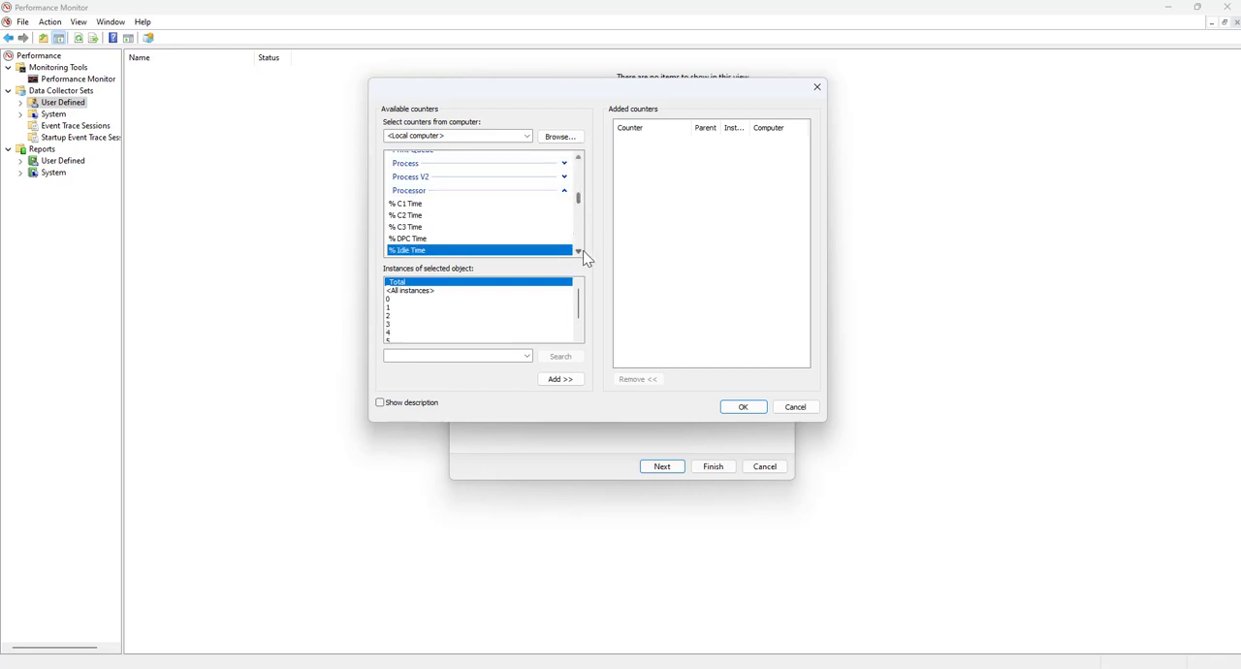
pyautogui.click(578, 252)
pyautogui.click(578, 252)
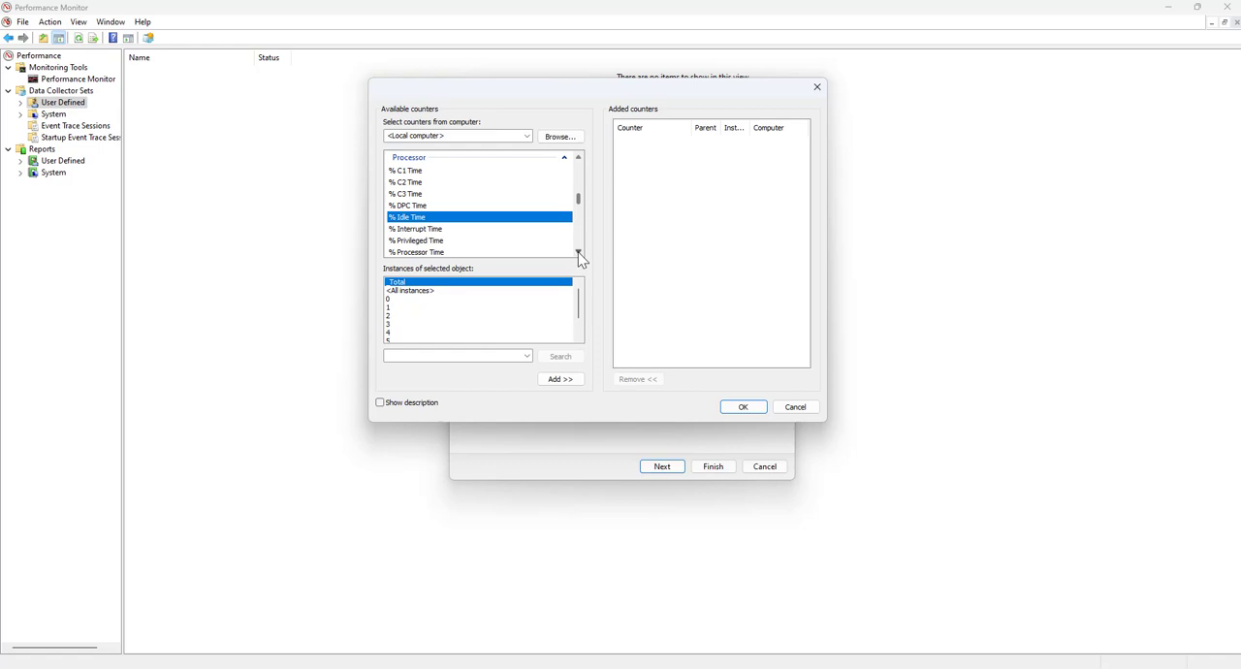
pyautogui.click(577, 252)
pyautogui.keyDown('ctrl'); pyautogui.click(417, 218); pyautogui.keyUp('ctrl')
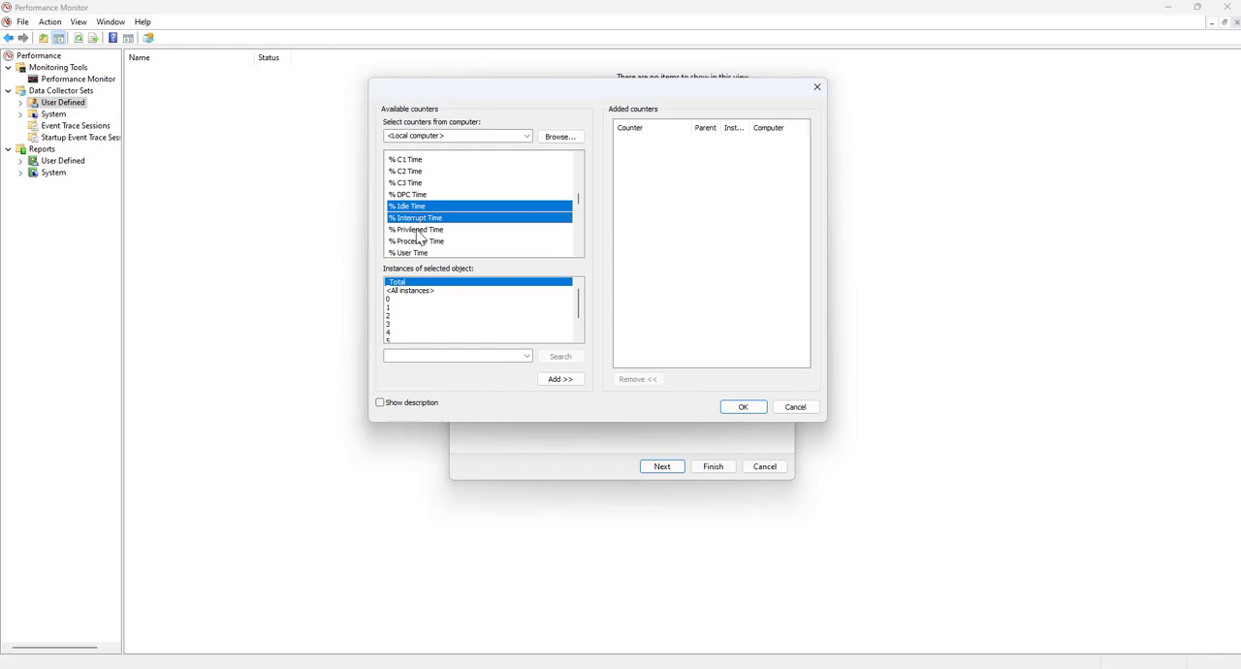
pyautogui.keyDown('ctrl'); pyautogui.click(418, 231); pyautogui.keyUp('ctrl')
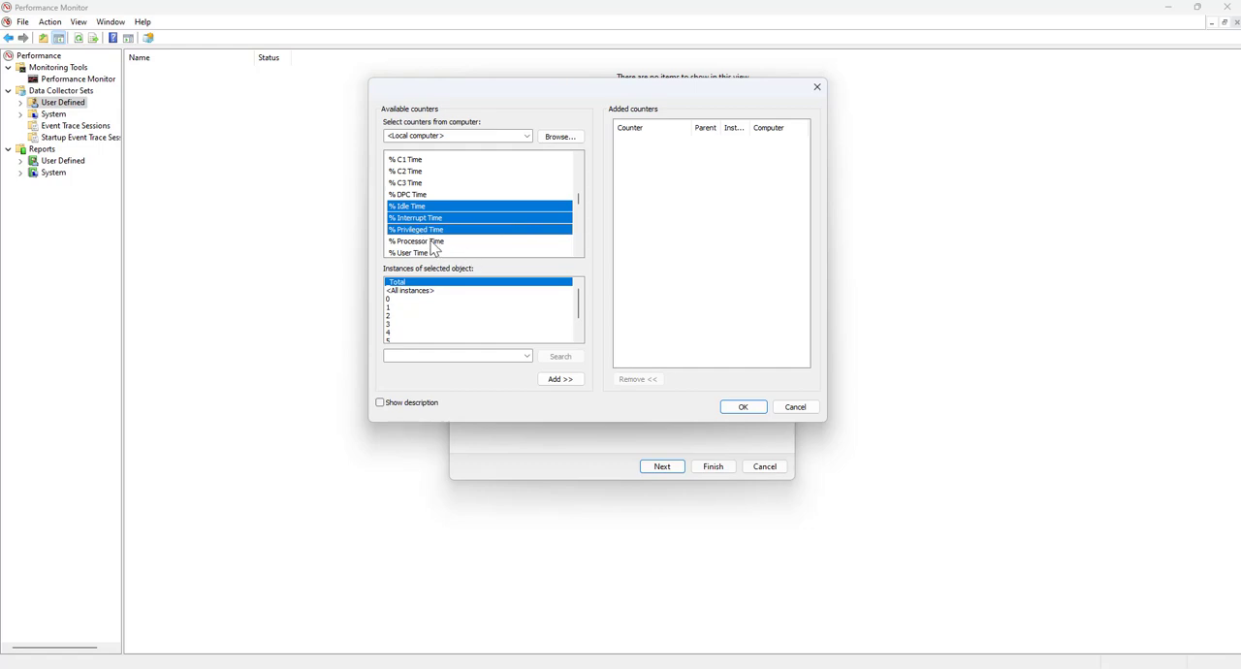
pyautogui.keyDown('ctrl'); pyautogui.click(433, 242); pyautogui.keyUp('ctrl')
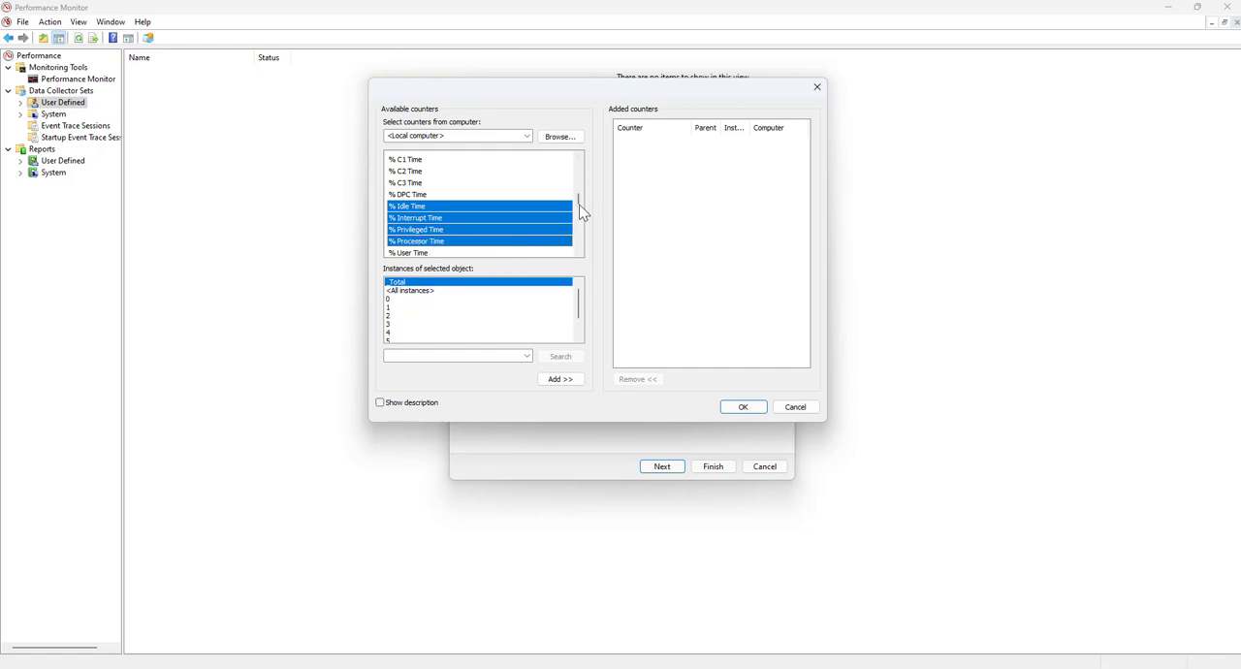
# Add the selected Processor counters for all instances to the log and confirm the counter selection
pyautogui.click(578, 253)
pyautogui.click(578, 253)
pyautogui.click(578, 253)
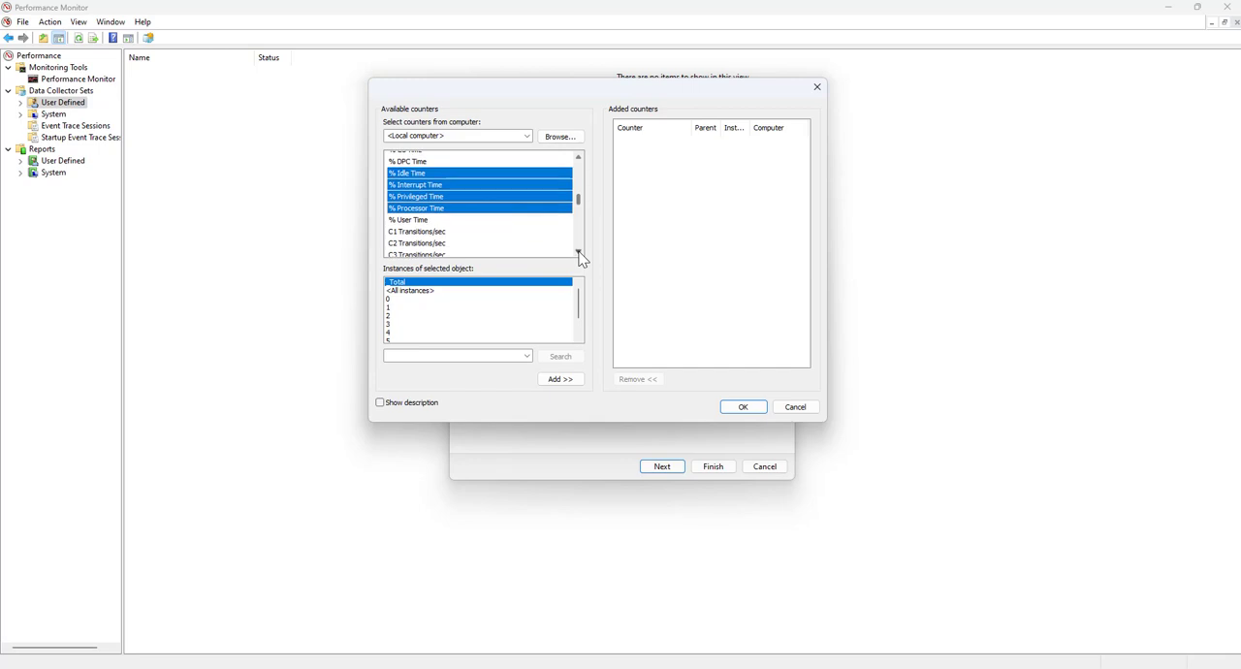
pyautogui.click(578, 253)
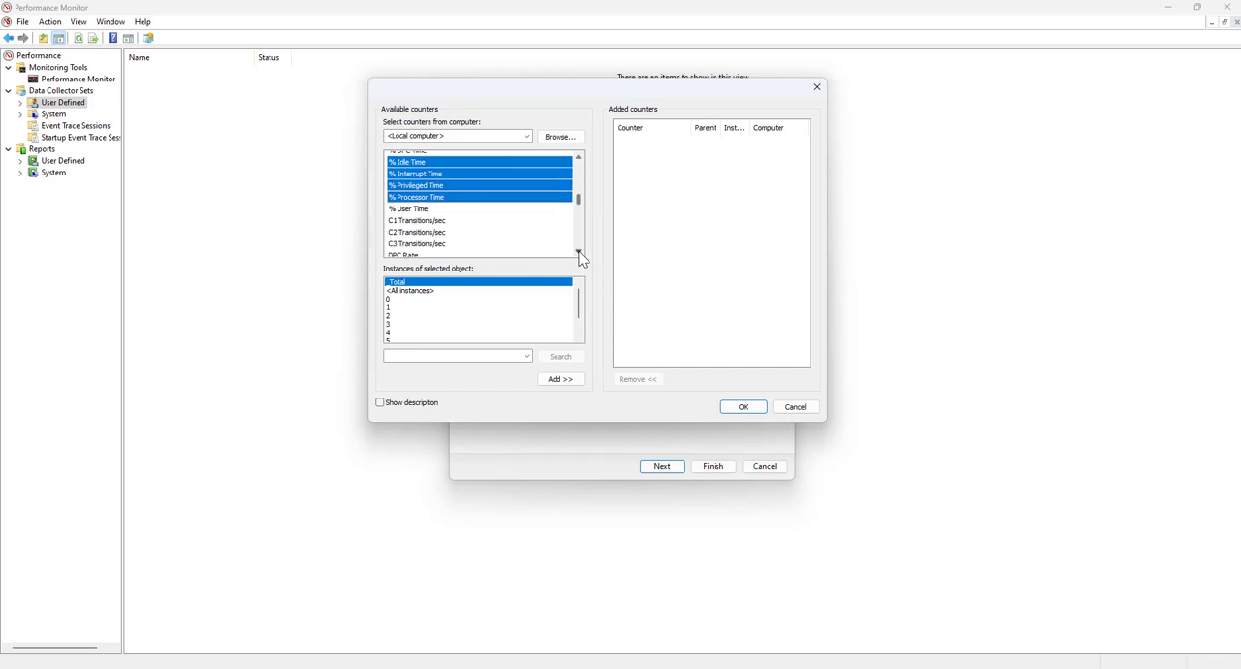
pyautogui.click(409, 291)
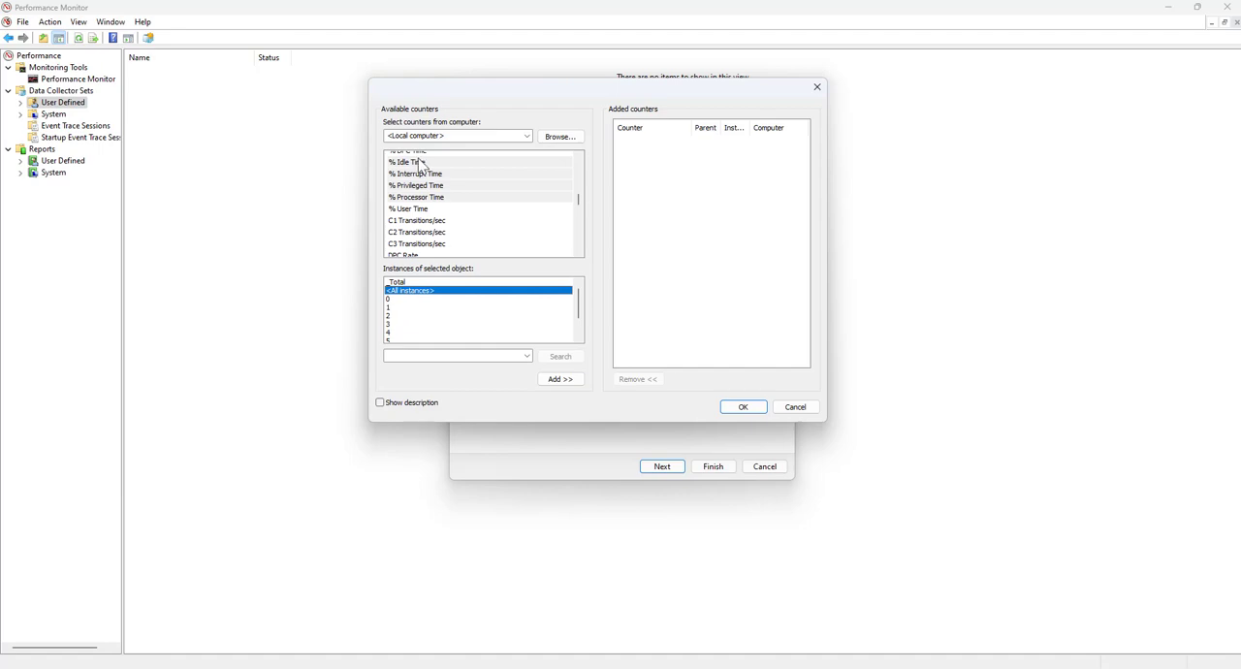
pyautogui.click(568, 383)
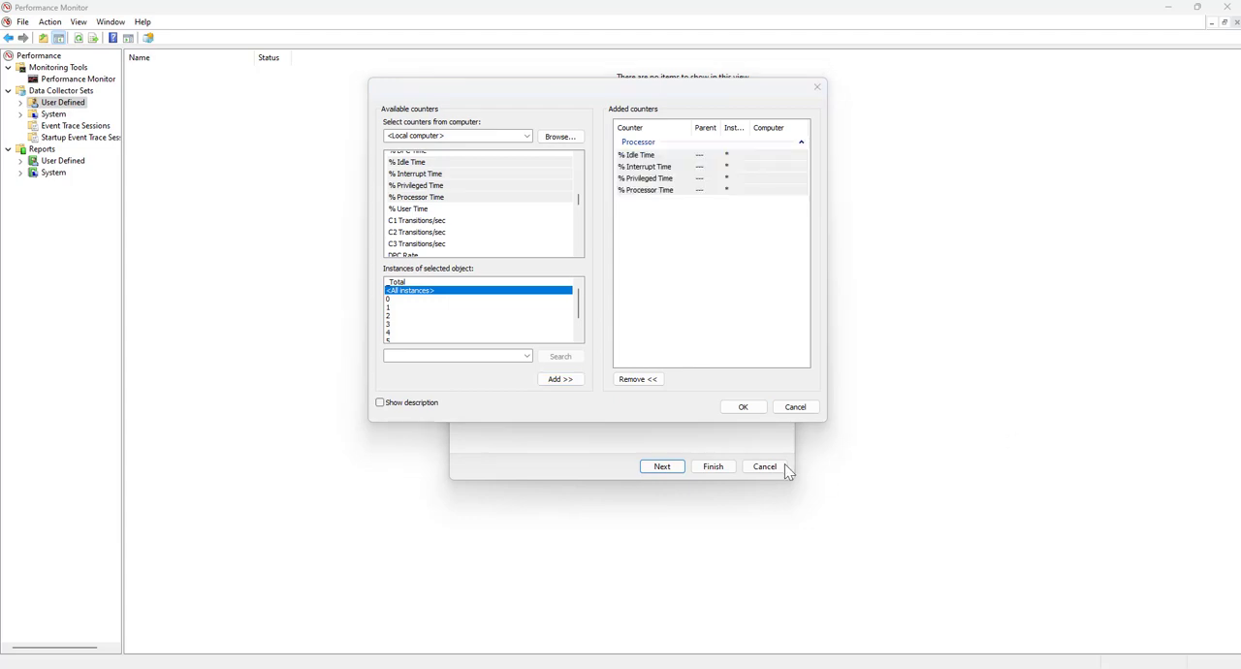
pyautogui.click(741, 407)
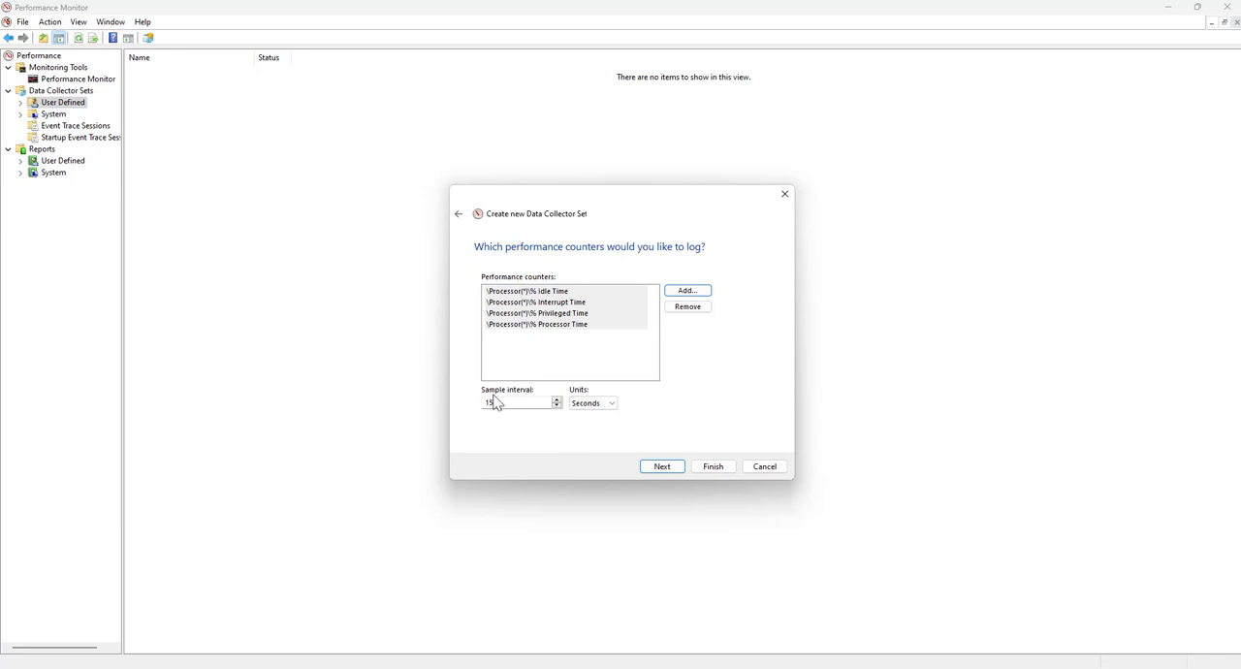
# Set the counters' sample interval to 20 seconds and continue to the event trace providers
pyautogui.moveTo(501, 400); pyautogui.dragTo(453, 400)
pyautogui.moveTo(530, 403); pyautogui.dragTo(412, 406)
pyautogui.write('30')
pyautogui.moveTo(513, 402); pyautogui.dragTo(441, 403)
pyautogui.write('15')
pyautogui.press('BackSpace')
pyautogui.write('20')
pyautogui.click(660, 469)
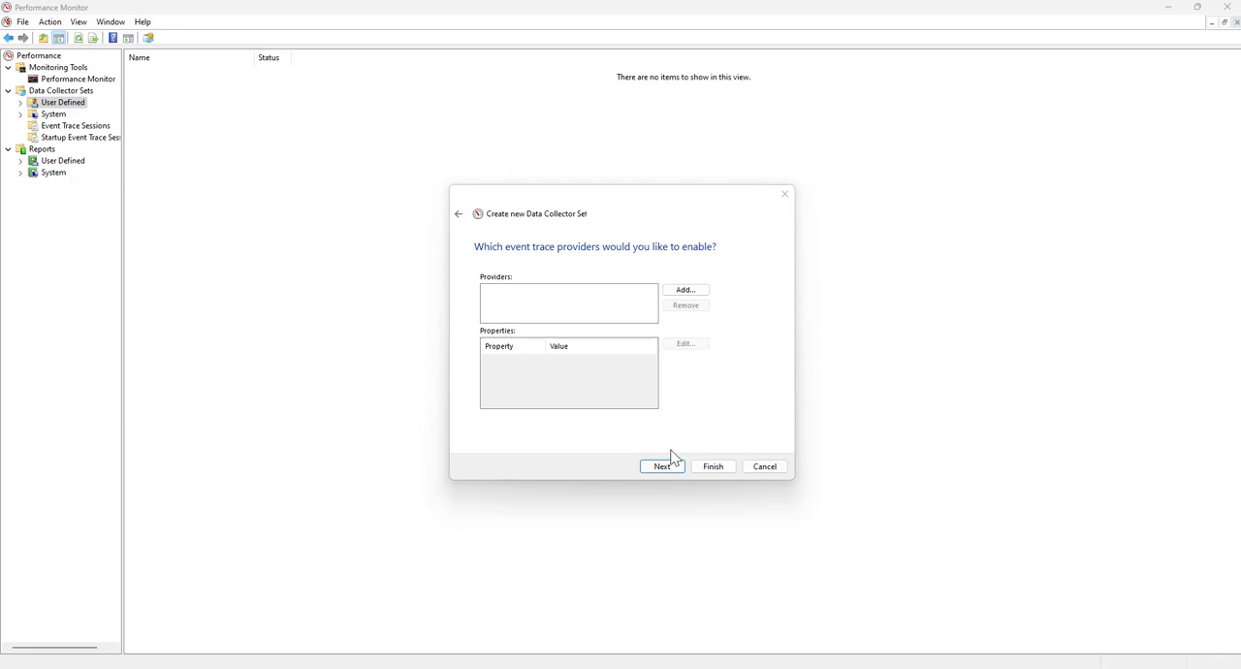
# Add Microsoft-Windows-Firewall as the event trace provider, keep its default properties and continue to the registry keys
pyautogui.click(695, 291)
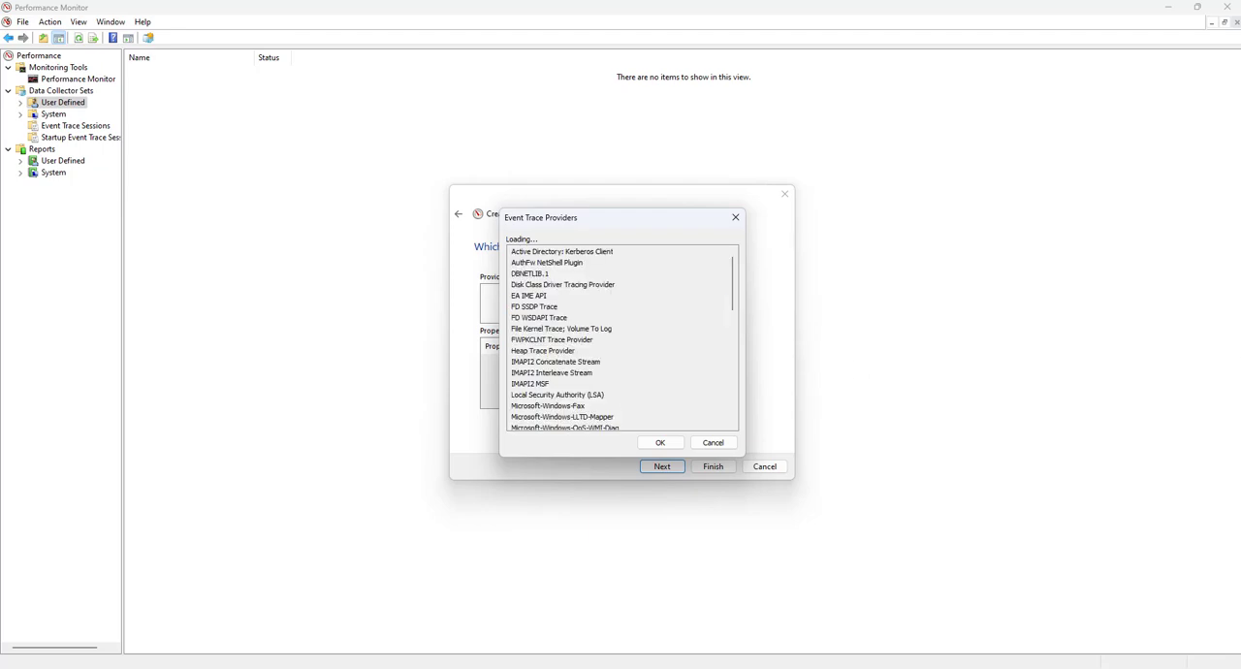
pyautogui.click(567, 276)
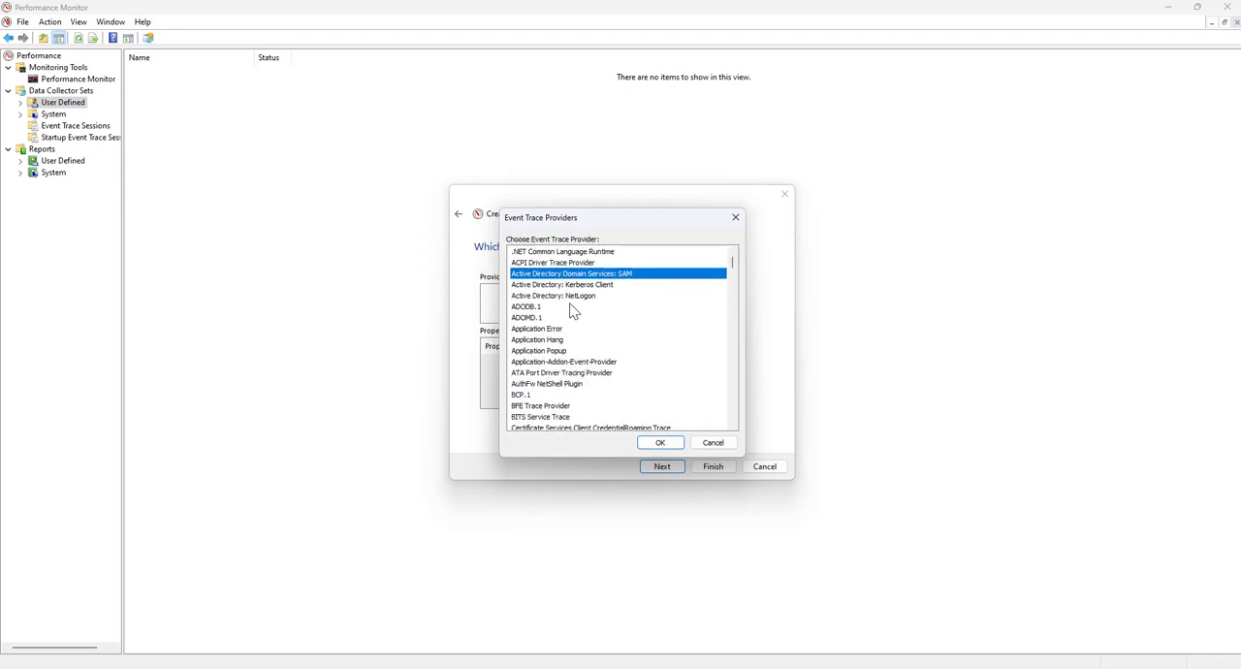
pyautogui.press('w')
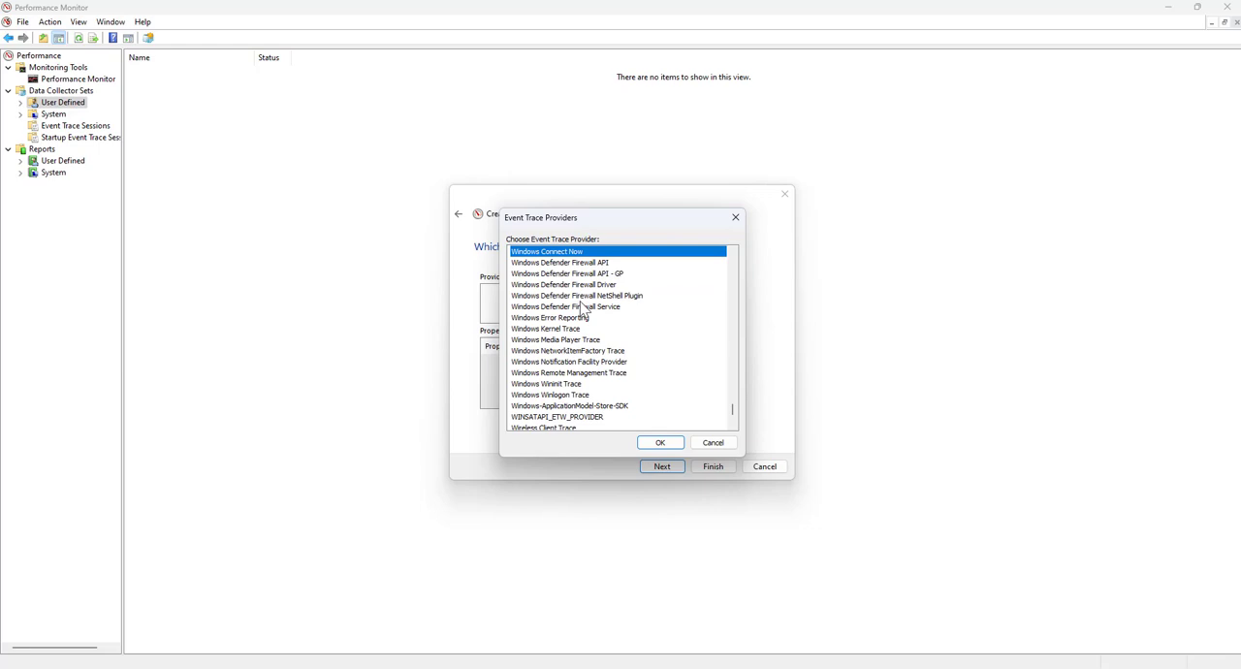
pyautogui.press('m')
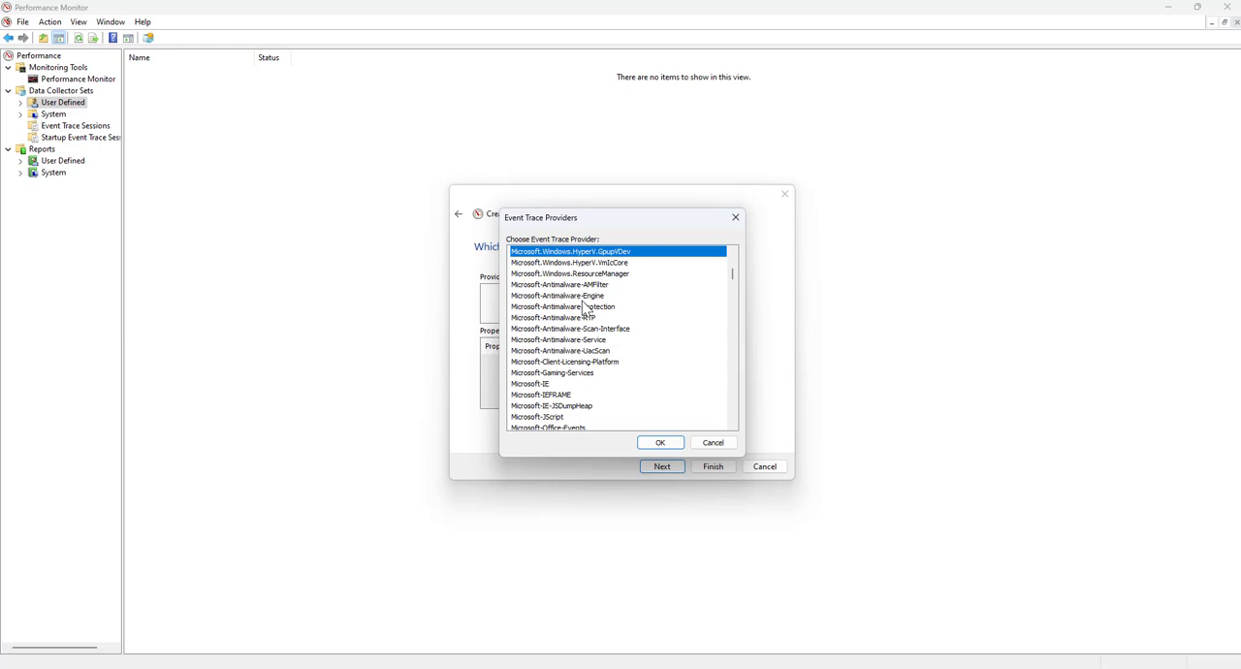
pyautogui.press('Down')
pyautogui.press('Down')
pyautogui.press('Down')
pyautogui.press('Down')
pyautogui.press('Down')
pyautogui.press('Down')
pyautogui.press('Down')
pyautogui.press('Down')
pyautogui.press('Down')
pyautogui.press('Down')
pyautogui.press('Down')
pyautogui.press('Down')
pyautogui.press('Down')
pyautogui.press('Down')
pyautogui.press('Down')
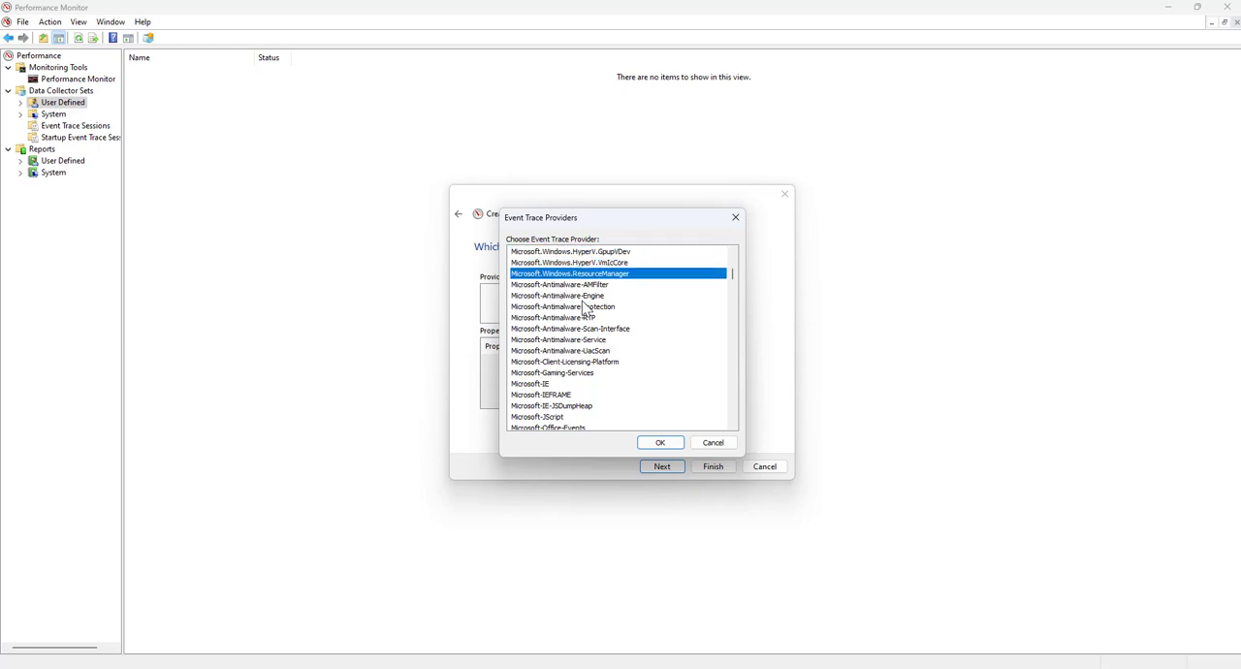
pyautogui.press('Down')
pyautogui.press('Down')
pyautogui.press('Down')
pyautogui.press('Down')
pyautogui.press('Down')
pyautogui.press('Down')
pyautogui.press('Down')
pyautogui.press('Down')
pyautogui.press('Down')
pyautogui.press('Down')
pyautogui.press('Down')
pyautogui.press('Down')
pyautogui.press('Down')
pyautogui.press('Down')
pyautogui.press('Down')
pyautogui.press('Down')
pyautogui.press('Down')
pyautogui.press('Down')
pyautogui.press('Down')
pyautogui.press('Down')
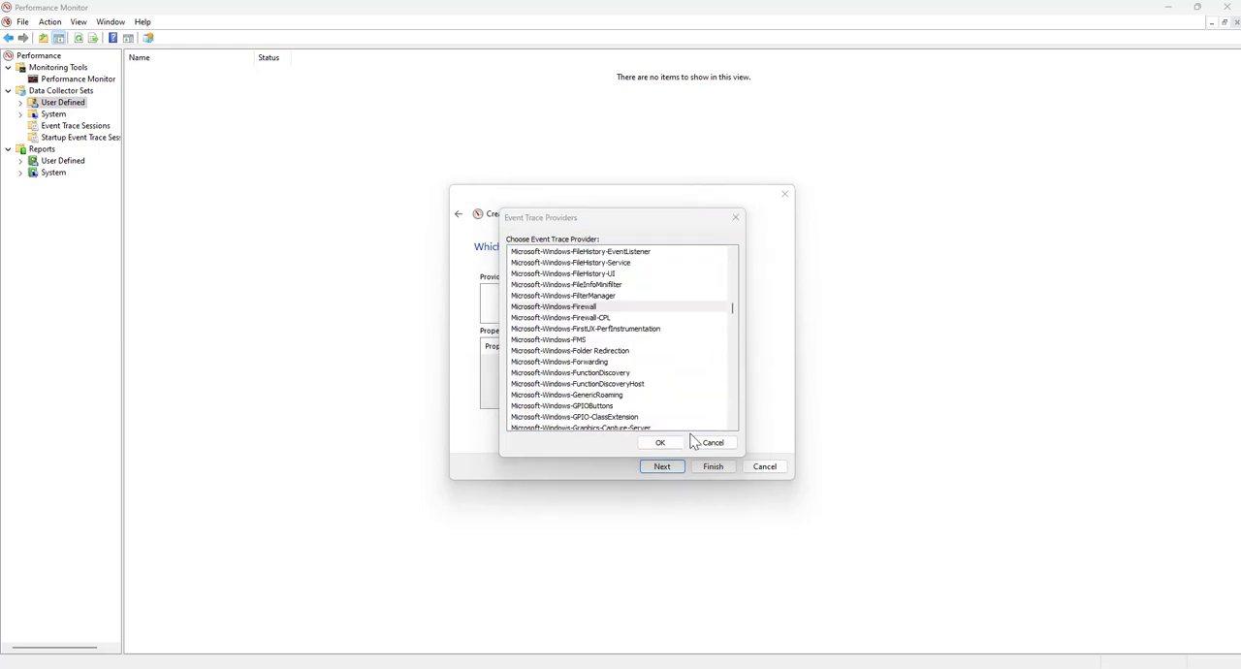
pyautogui.click(651, 443)
pyautogui.click(654, 444)
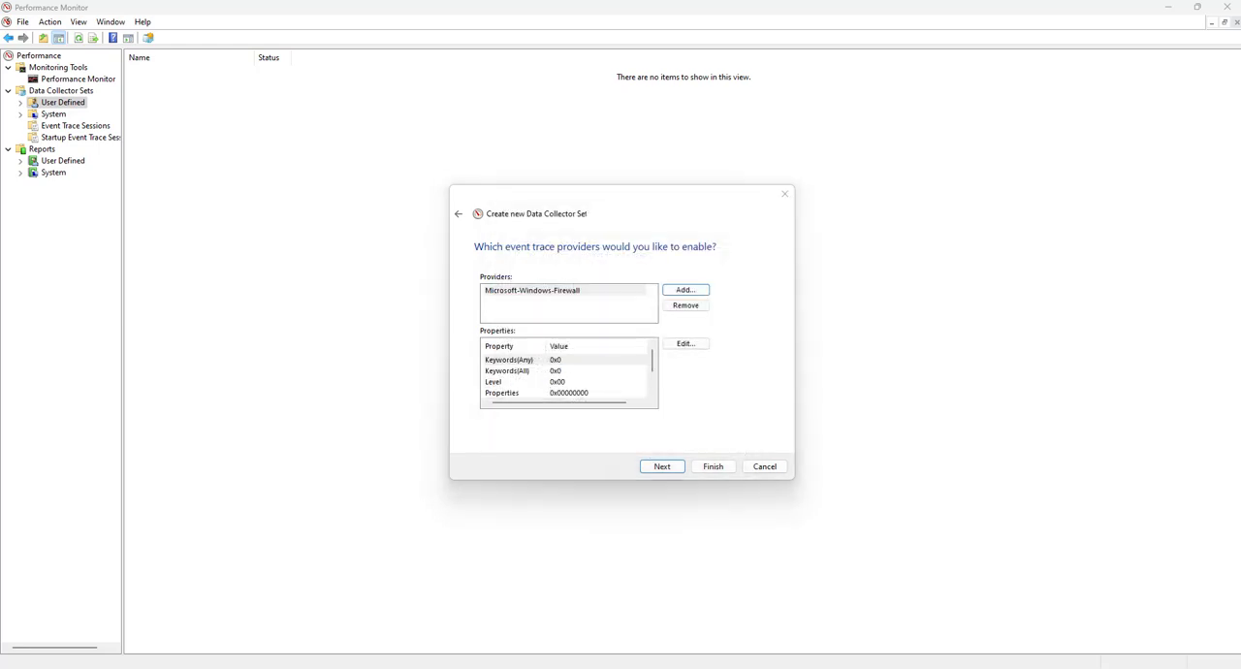
pyautogui.click(665, 468)
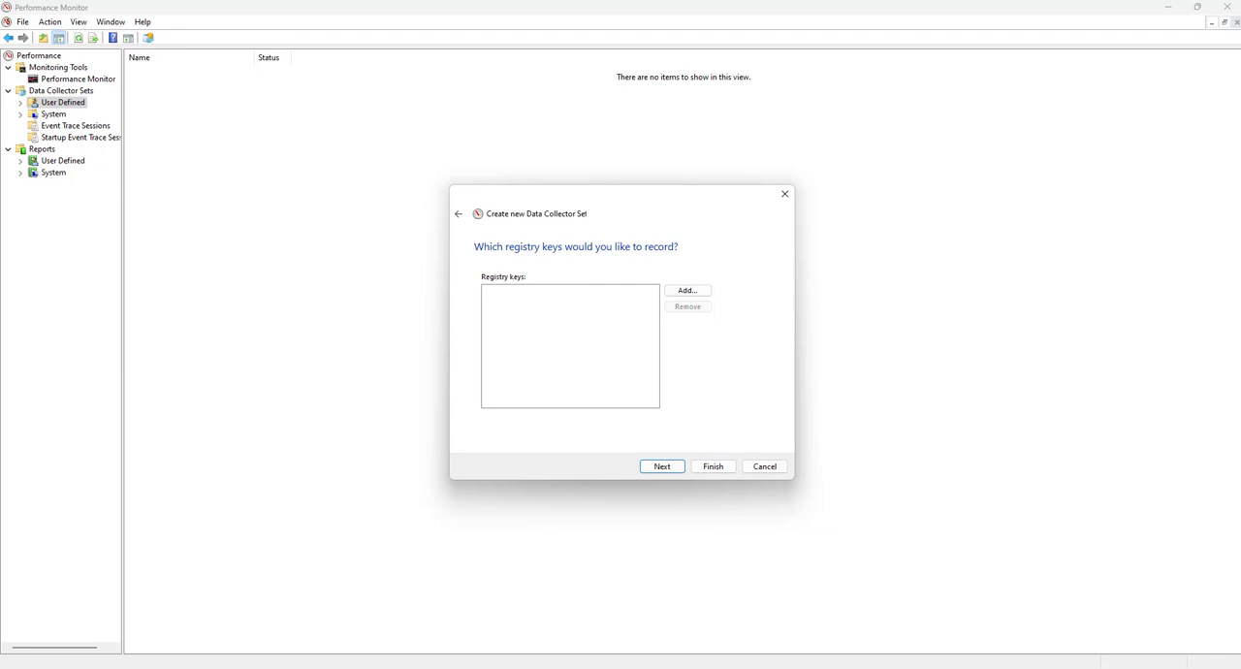
# Record no registry keys and choose the personally named folder on drive C as the root directory for the data
pyautogui.press('Return')
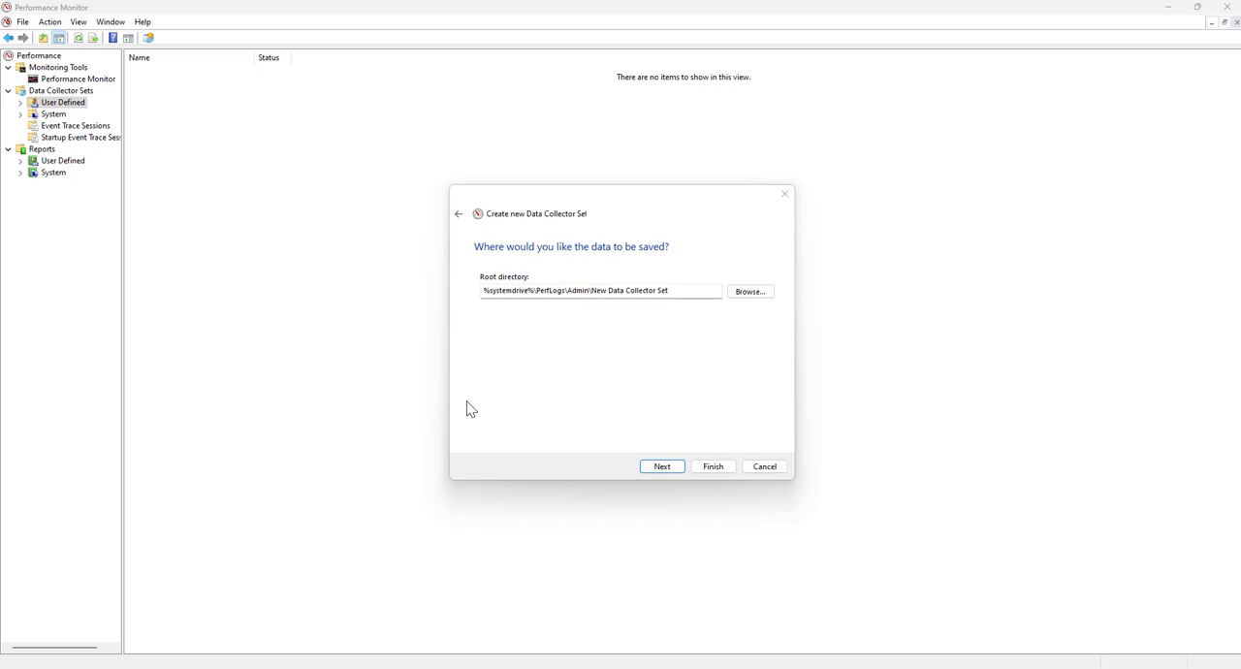
pyautogui.click(737, 297)
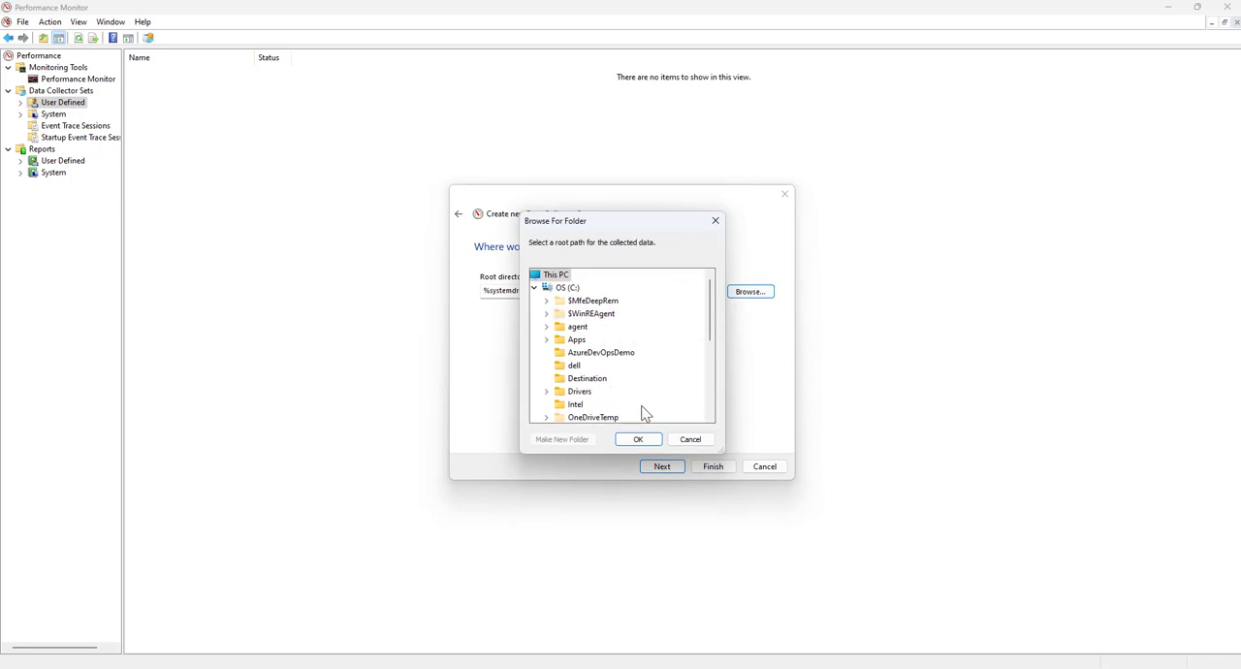
pyautogui.moveTo(708, 327)
pyautogui.mouseDown()
pyautogui.moveTo(715, 383)
pyautogui.moveTo(714, 312)
pyautogui.mouseUp()
pyautogui.moveTo(713, 305); pyautogui.dragTo(711, 378)
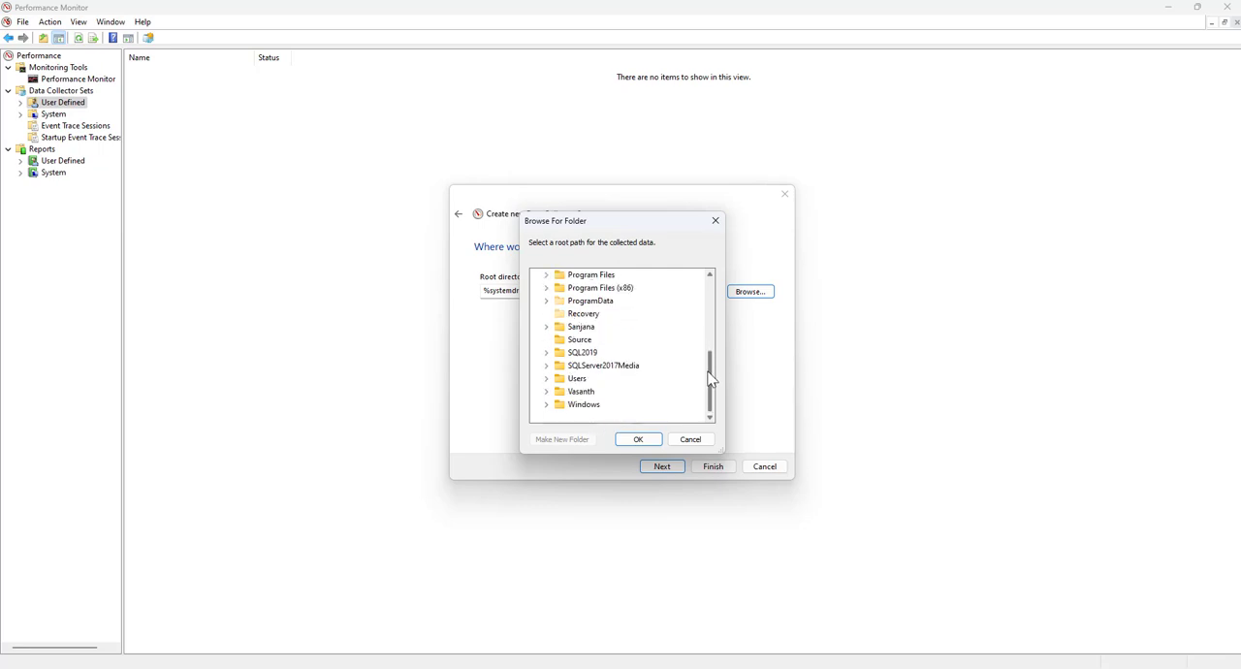
pyautogui.click(581, 392)
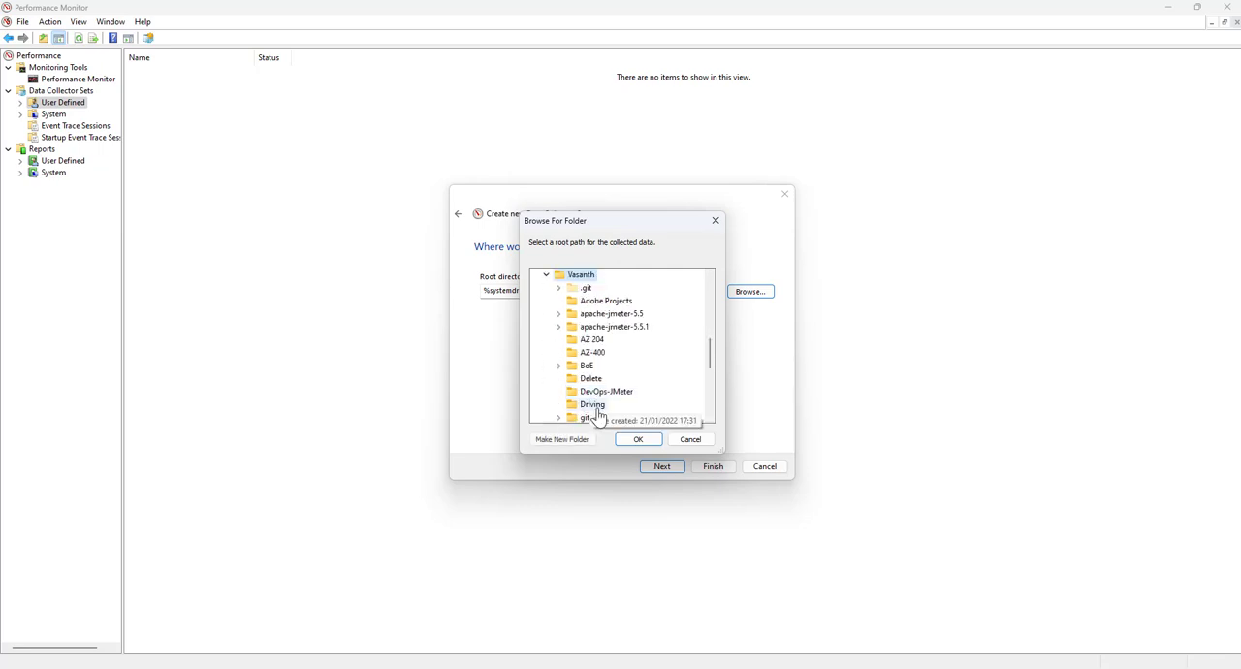
pyautogui.click(639, 439)
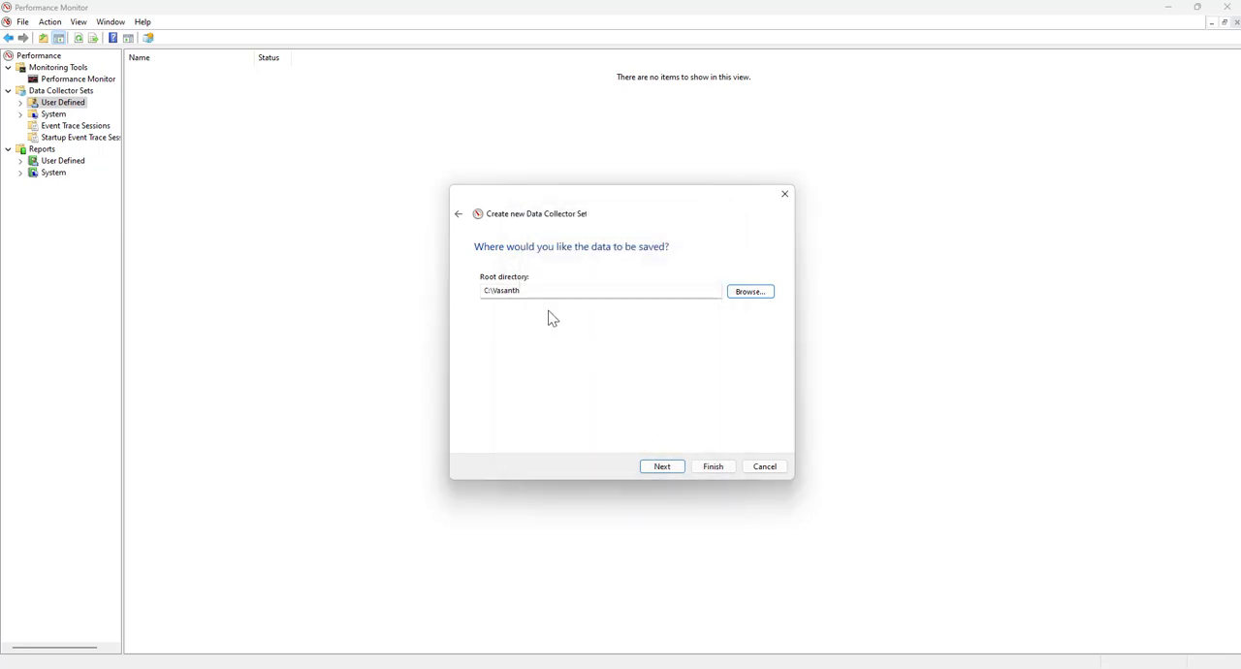
# Extend the root directory path with a Perfmon subfolder and continue to the final creation page
pyautogui.click(548, 292)
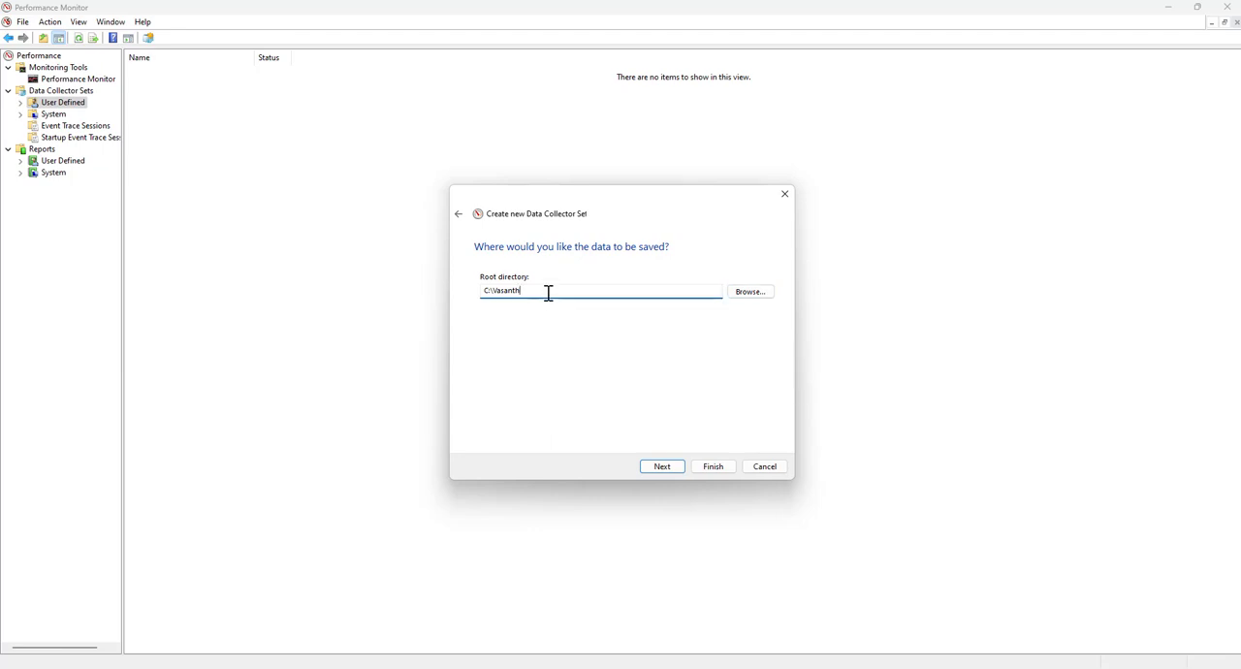
pyautogui.write('\\Perfmon')
pyautogui.click(676, 472)
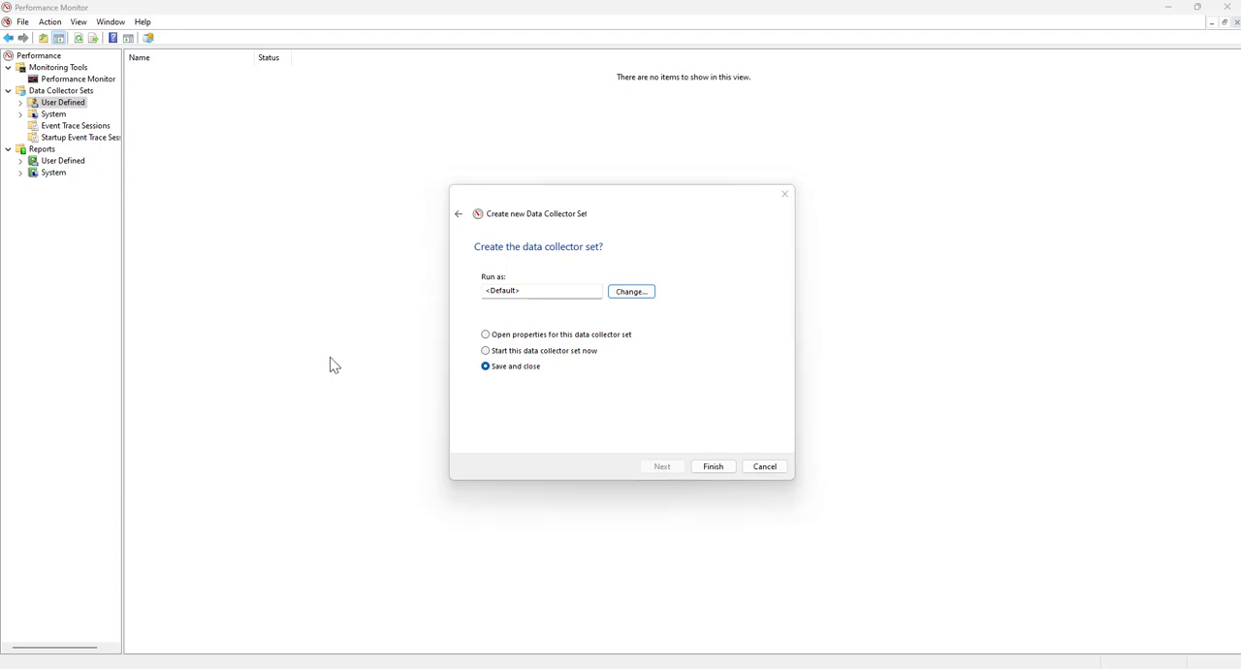
# Keep the default Run as account, finish the data collector set with Save and close, and select it in the list
pyautogui.click(632, 293)
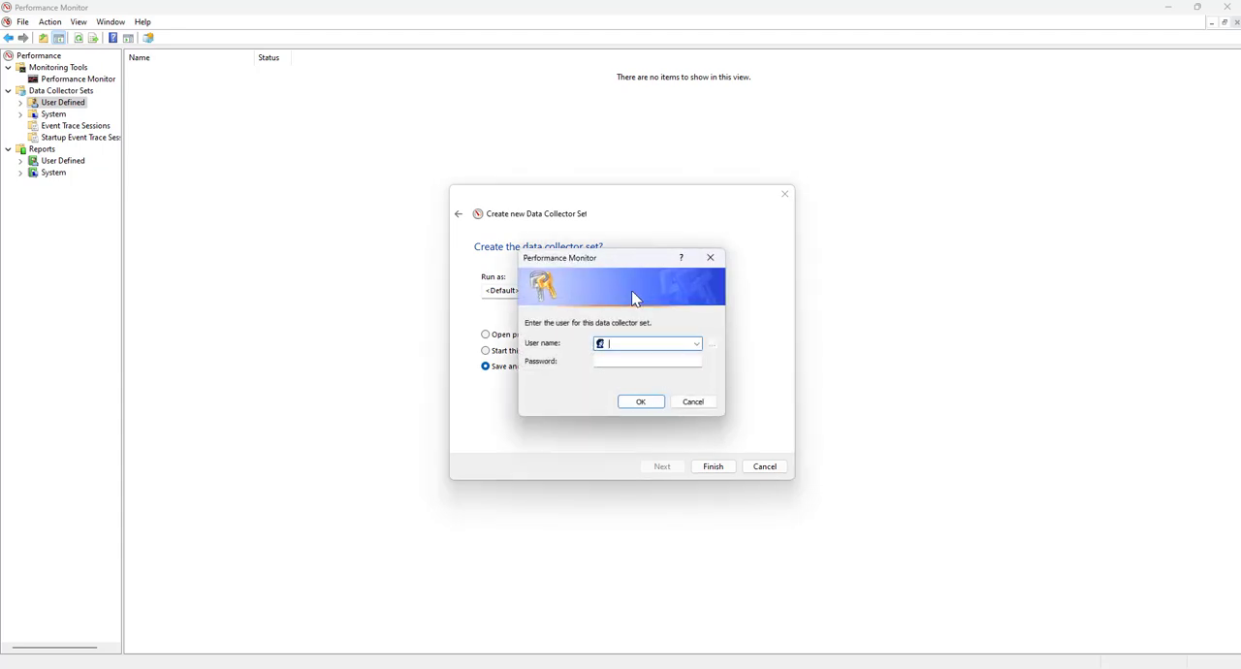
pyautogui.click(690, 401)
pyautogui.click(705, 469)
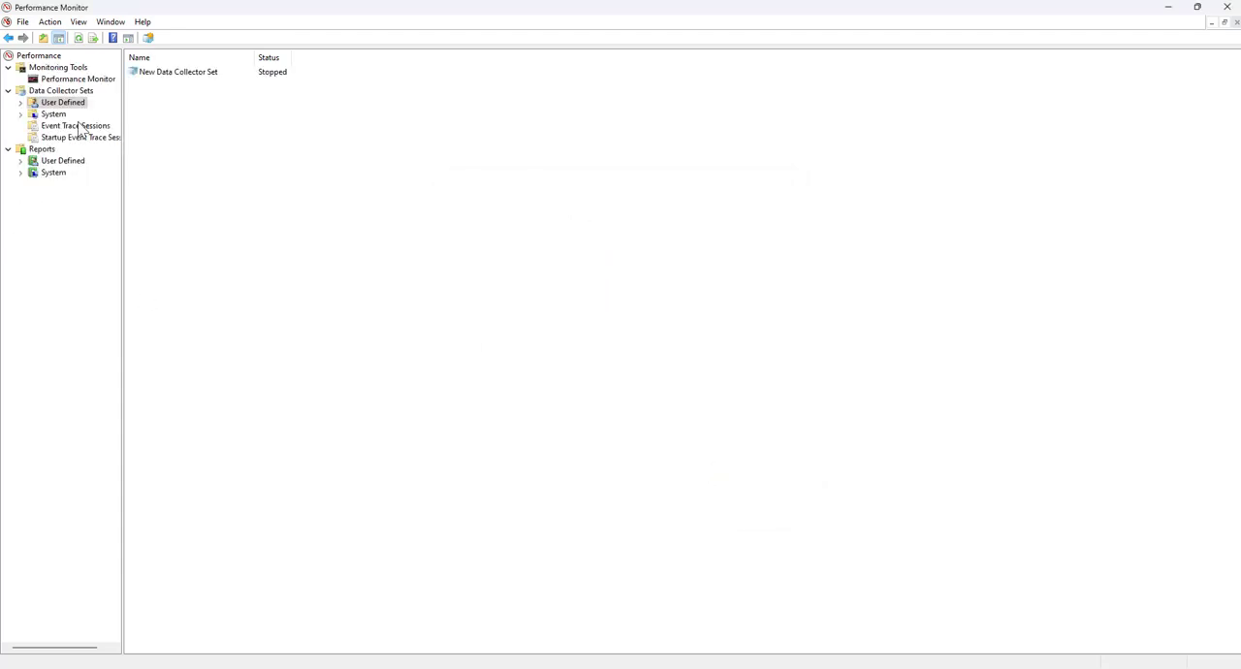
pyautogui.click(157, 77)
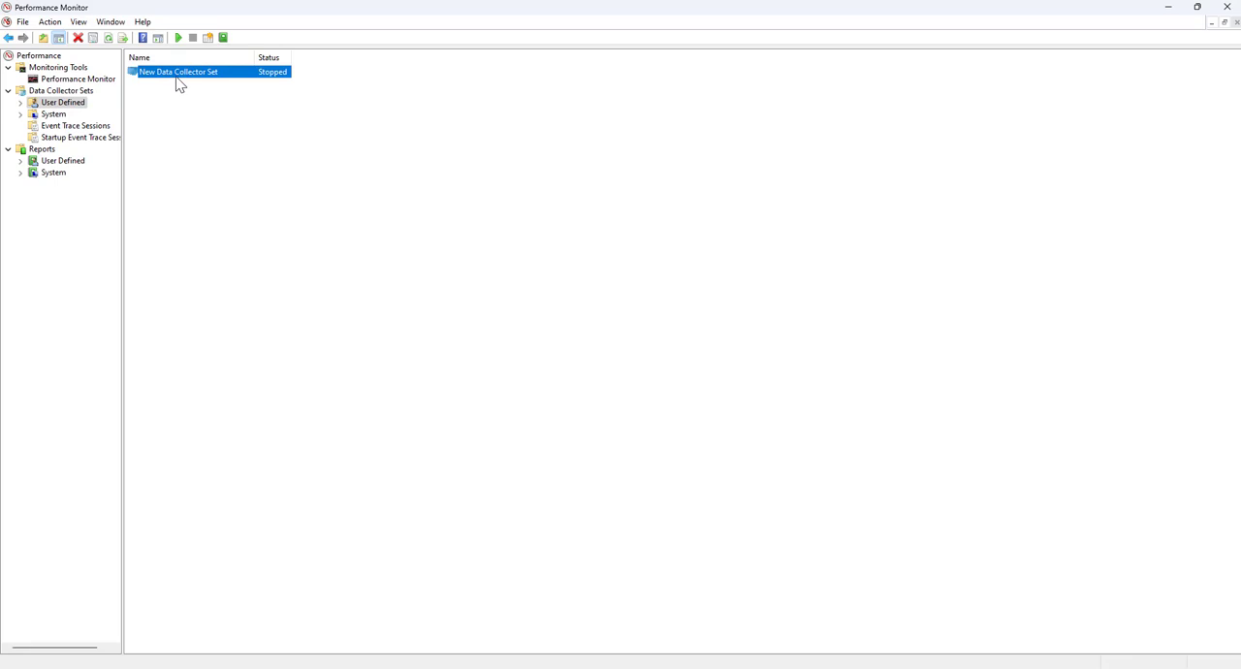
# Open the New Data Collector Set and examine DataCollector01's performance counters and its dialog for adding counters, without adding any
pyautogui.doubleClick(177, 73)
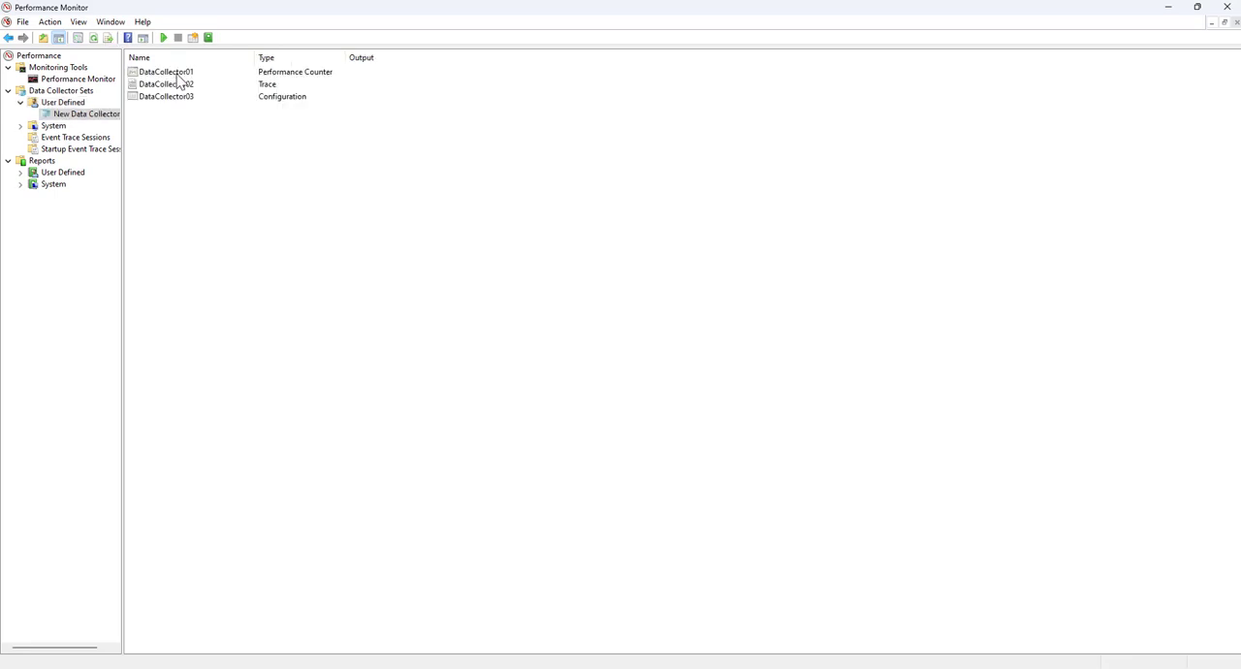
pyautogui.click(307, 75)
pyautogui.doubleClick(308, 77)
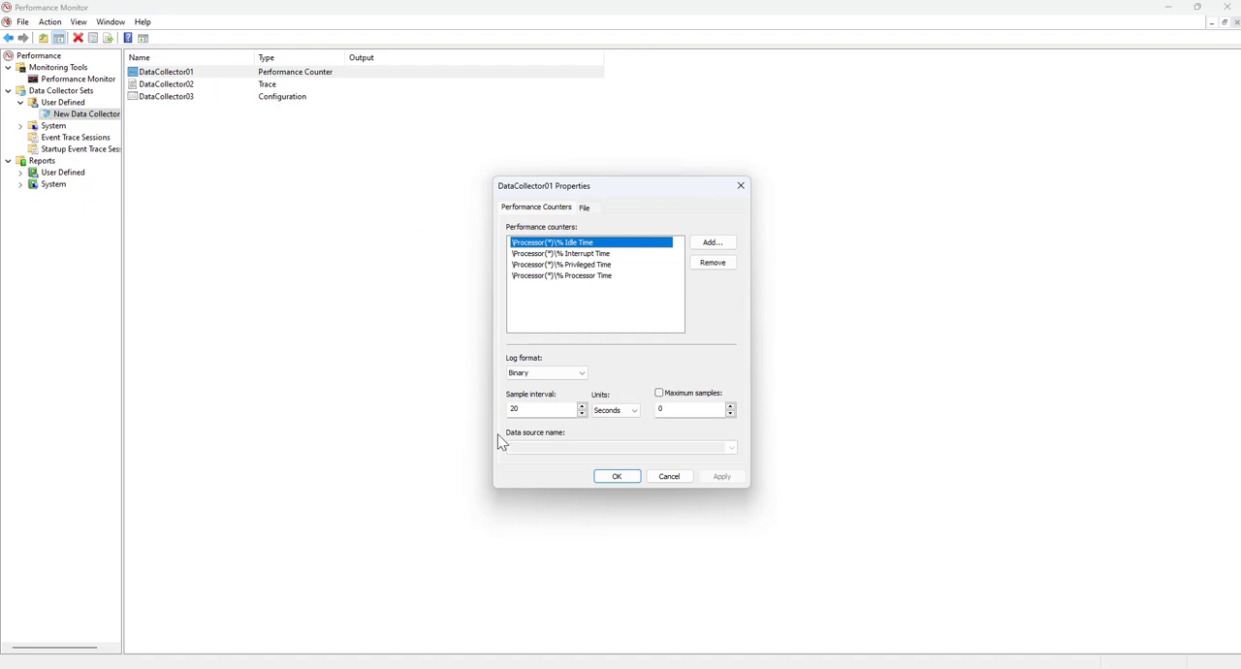
pyautogui.click(587, 254)
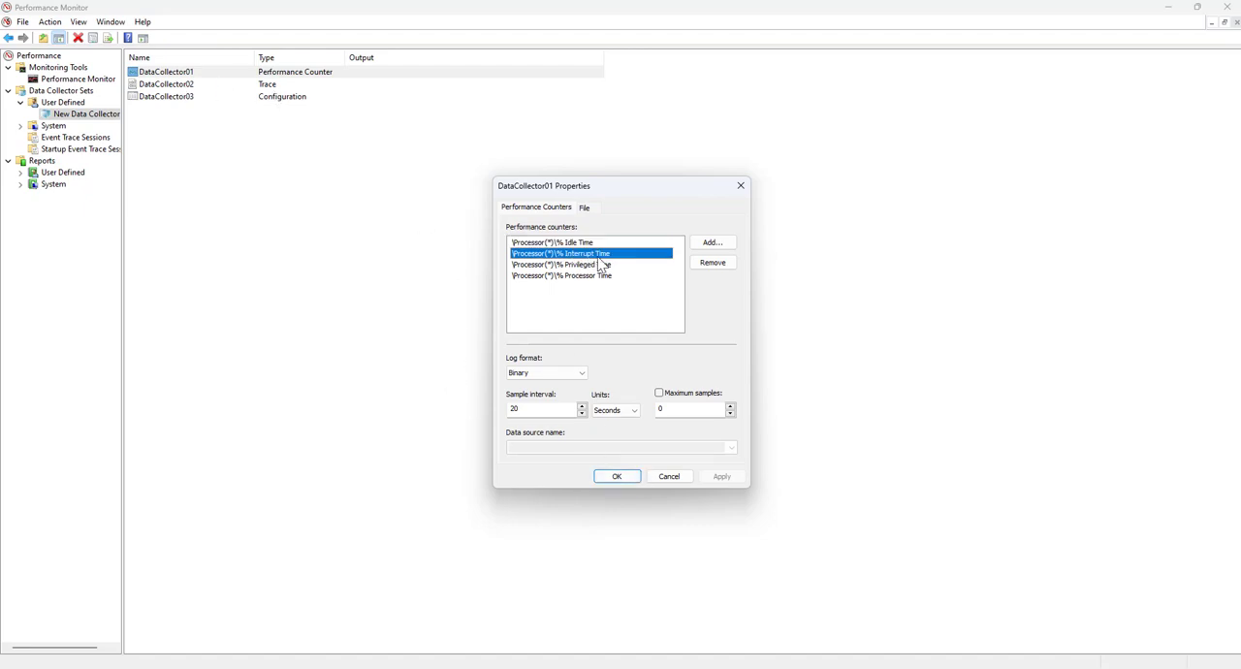
pyautogui.click(706, 242)
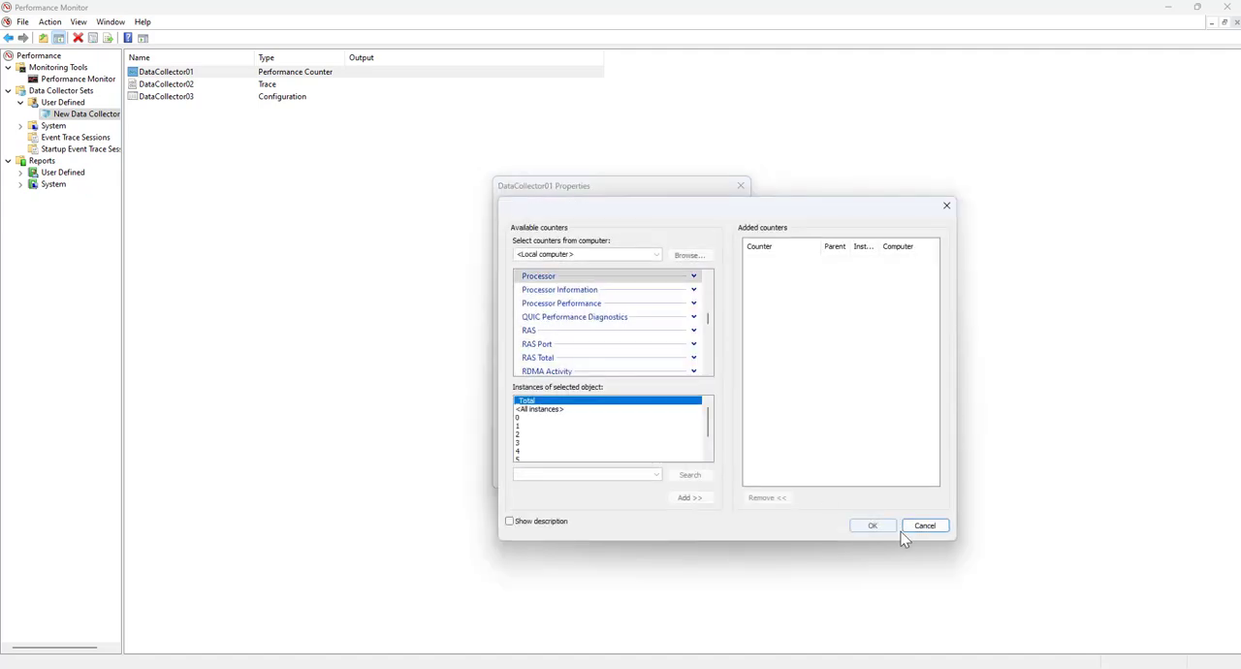
pyautogui.click(922, 525)
# Check DataCollector01's log file settings, close its properties without changes, and select the Reports node
pyautogui.click(583, 207)
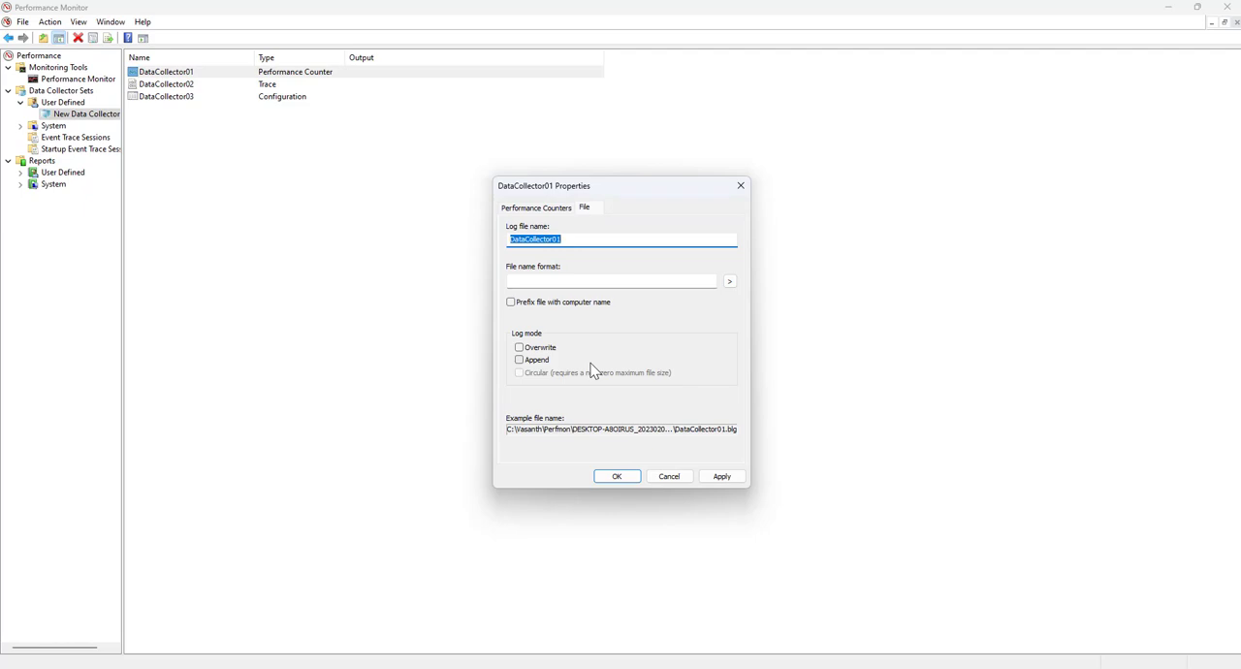
pyautogui.click(669, 476)
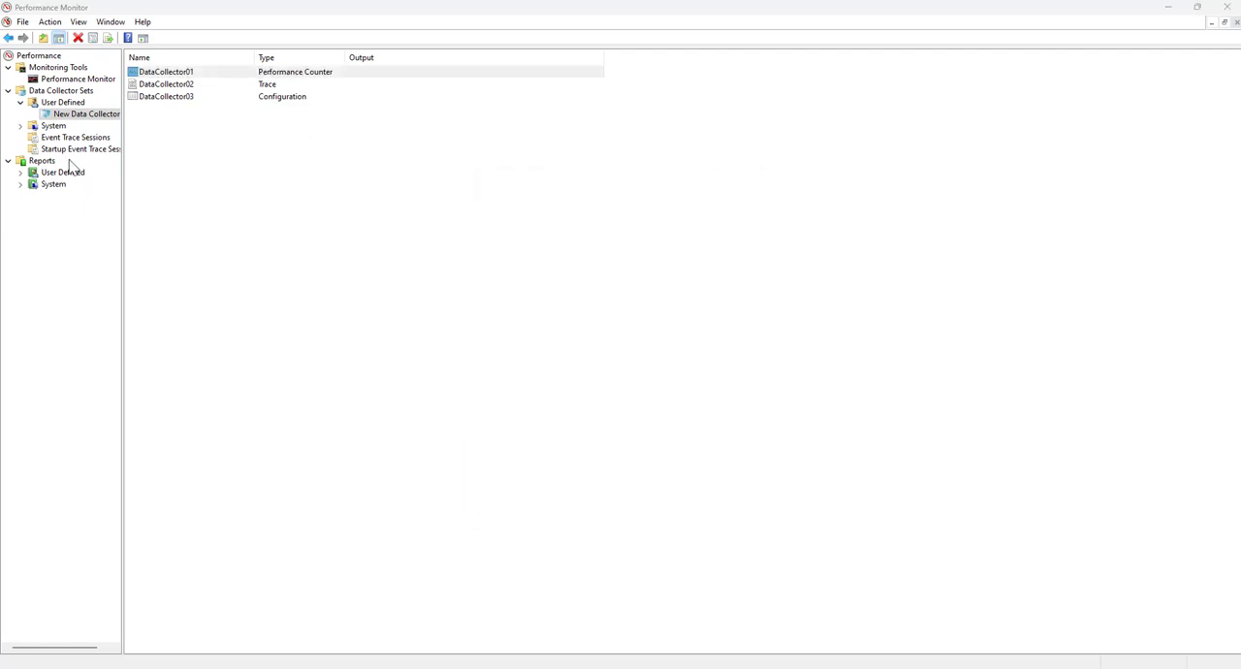
pyautogui.click(42, 161)
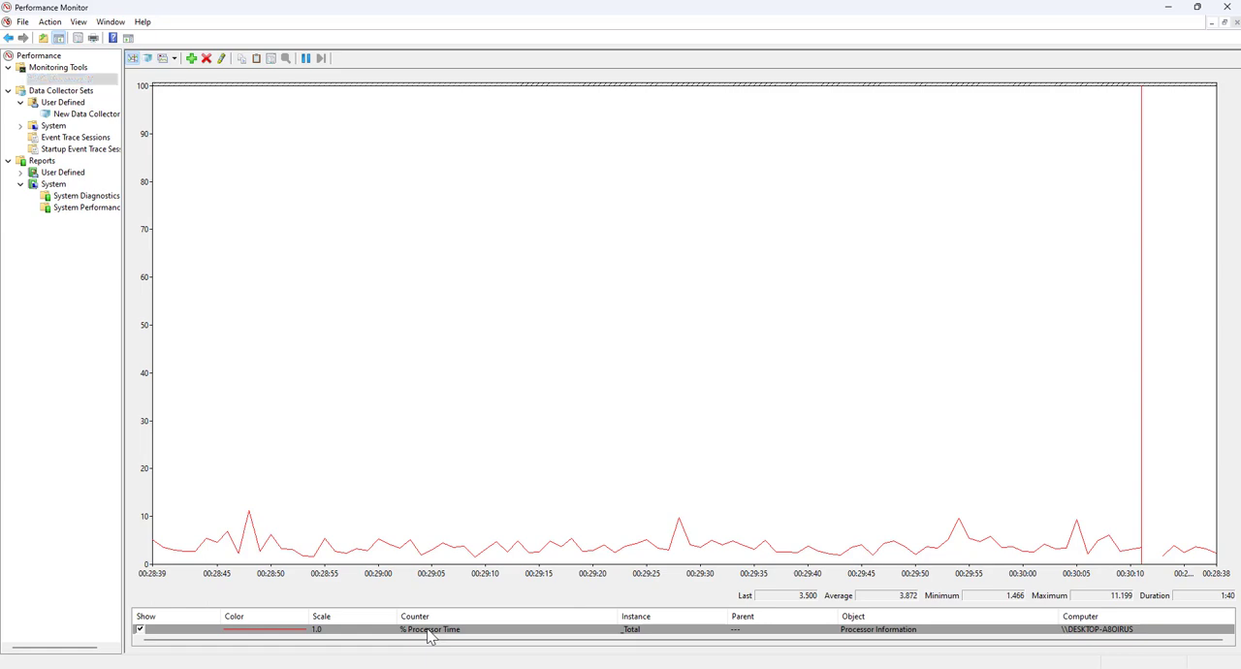
# Open the properties of the % Processor Time counter and review the General, Source, Data, Graph and Appearance settings
pyautogui.doubleClick(431, 632)
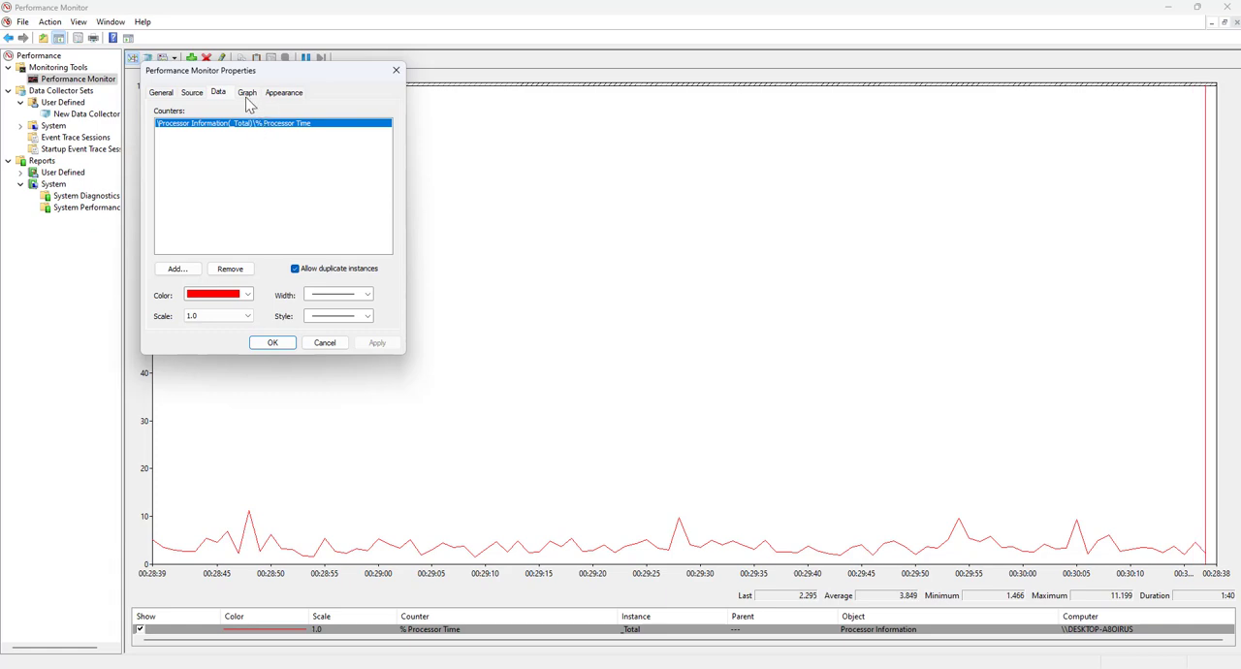
pyautogui.click(165, 95)
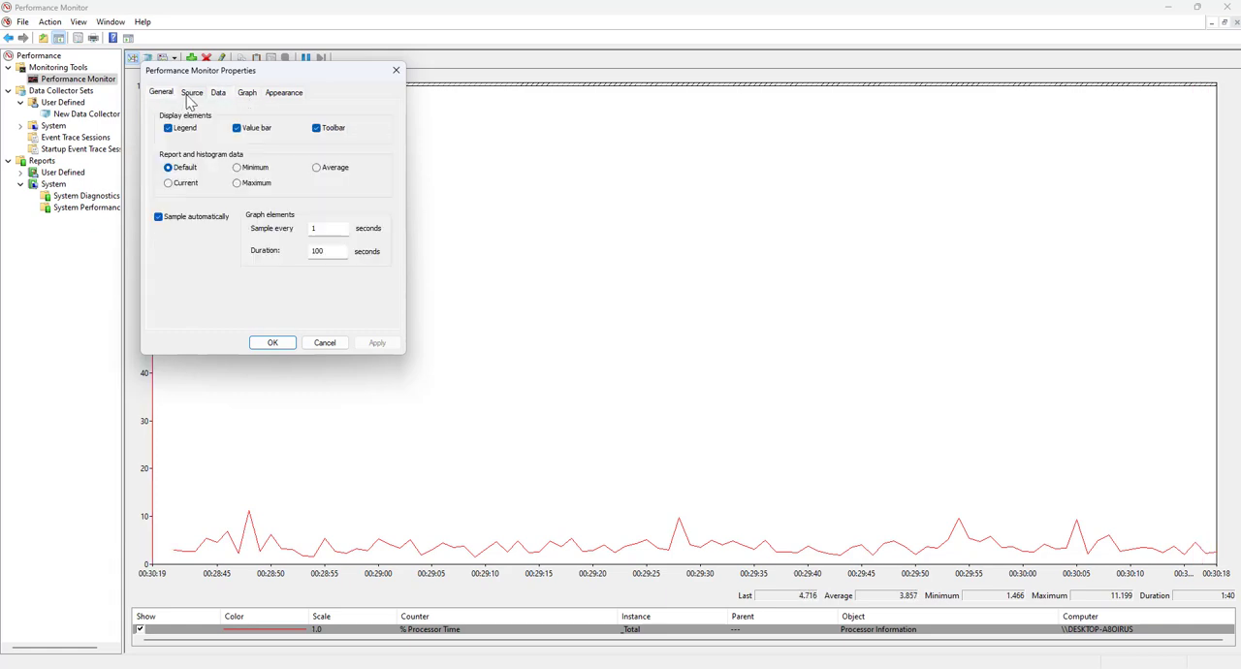
pyautogui.click(192, 94)
pyautogui.click(219, 94)
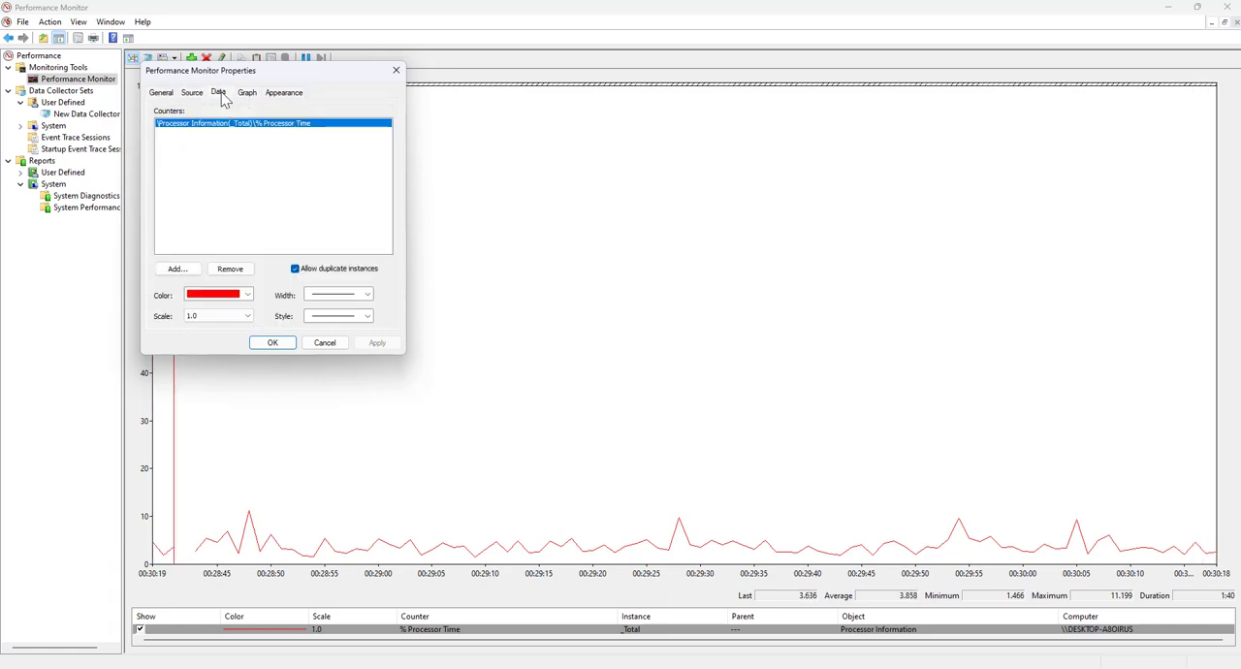
pyautogui.click(248, 94)
pyautogui.click(283, 93)
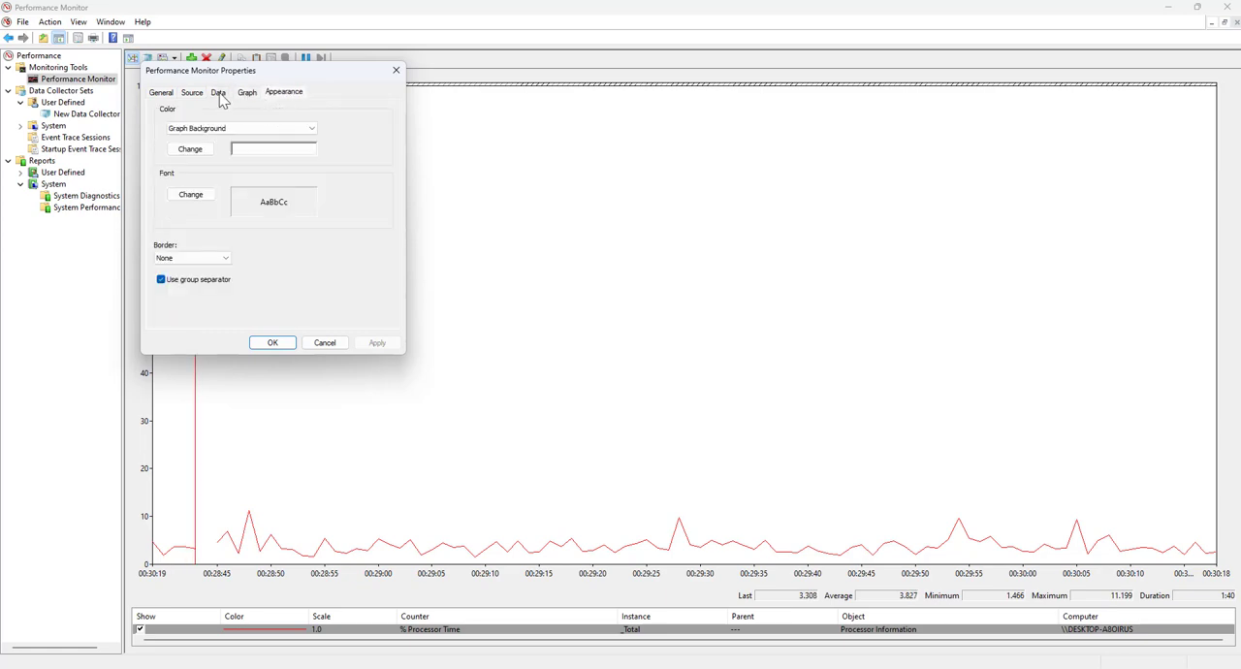
pyautogui.click(220, 97)
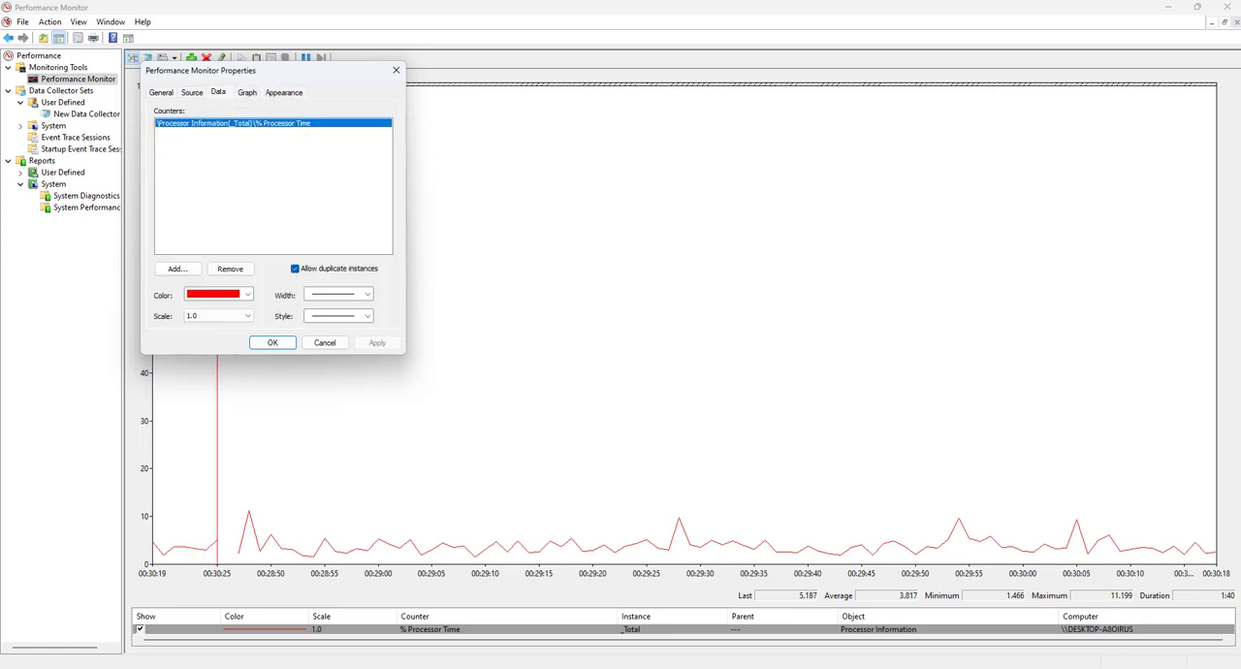
pyautogui.click(177, 269)
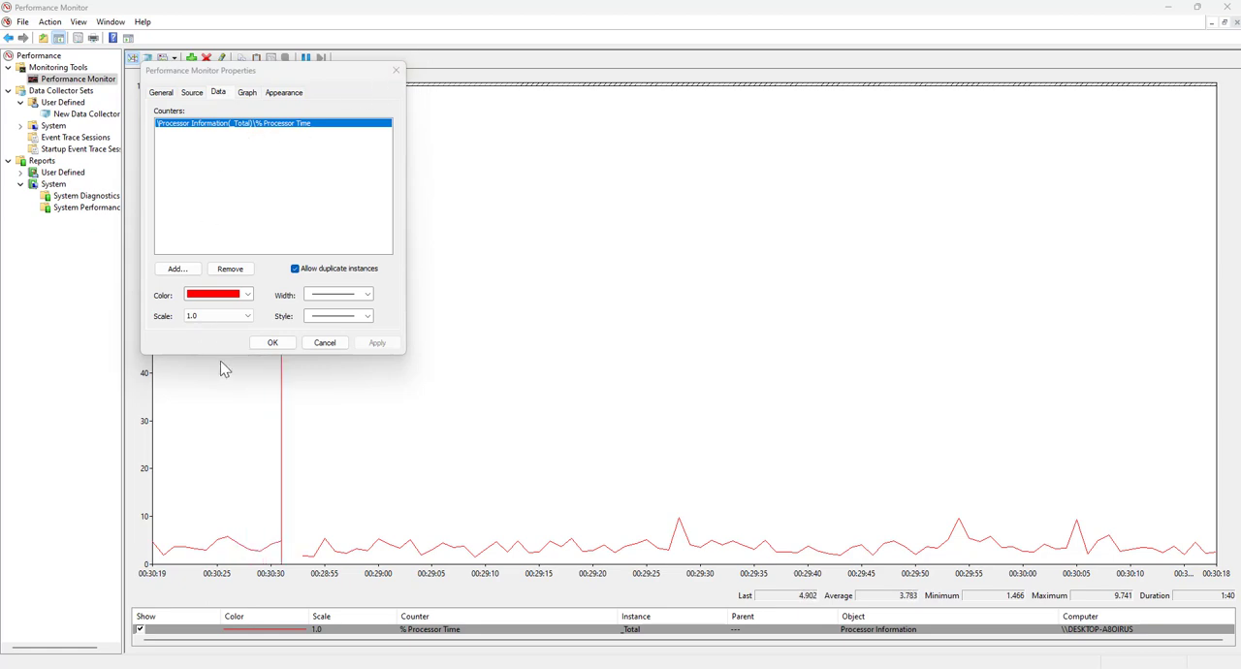
# Apply green as the line color of the % Processor Time counter
pyautogui.click(247, 293)
pyautogui.click(227, 320)
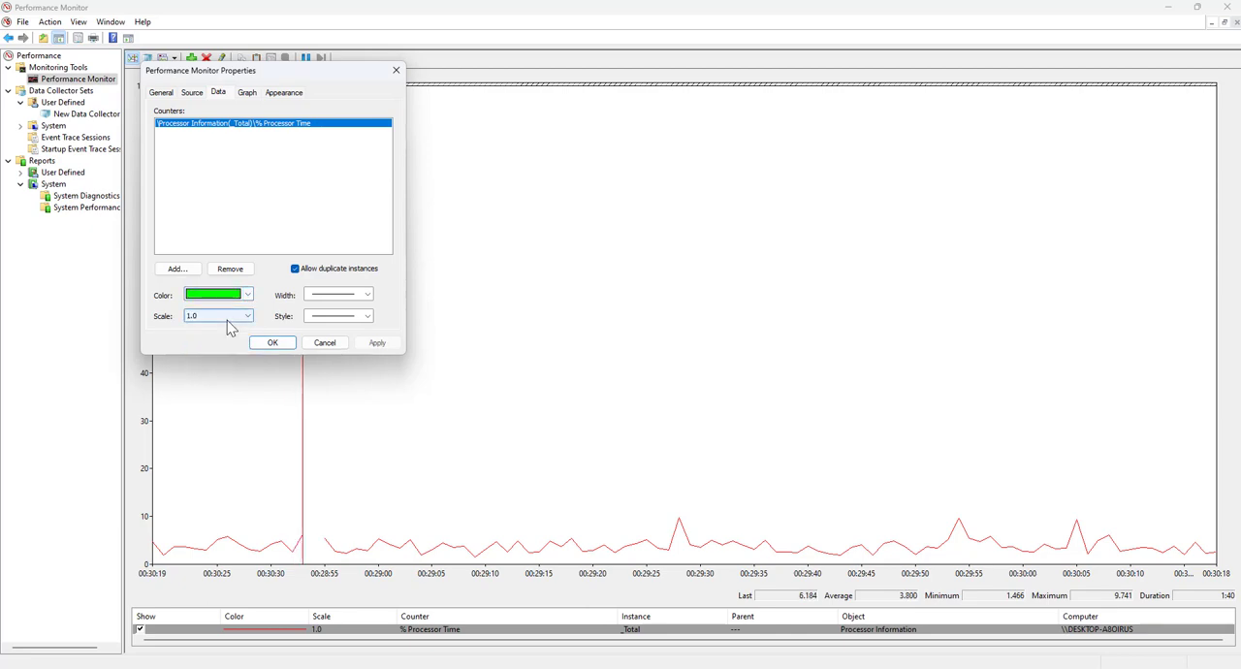
pyautogui.click(371, 348)
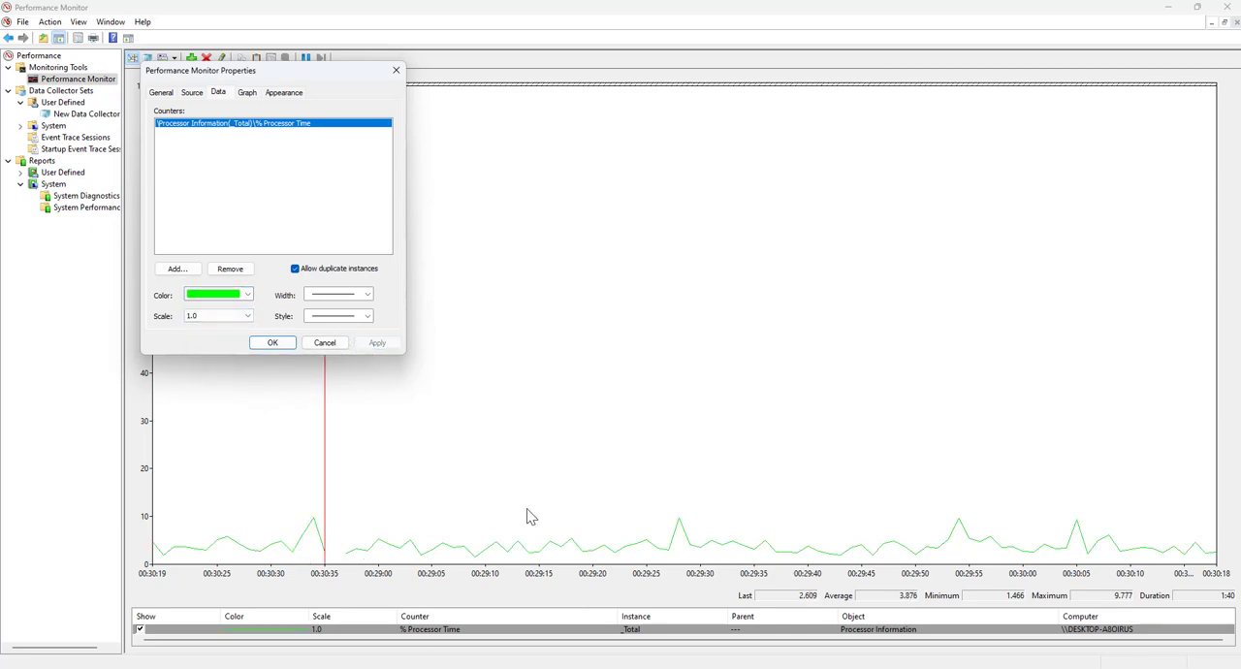
# Set the % Processor Time counter's color to blue and its scale to 10.0, and apply both changes
pyautogui.click(242, 294)
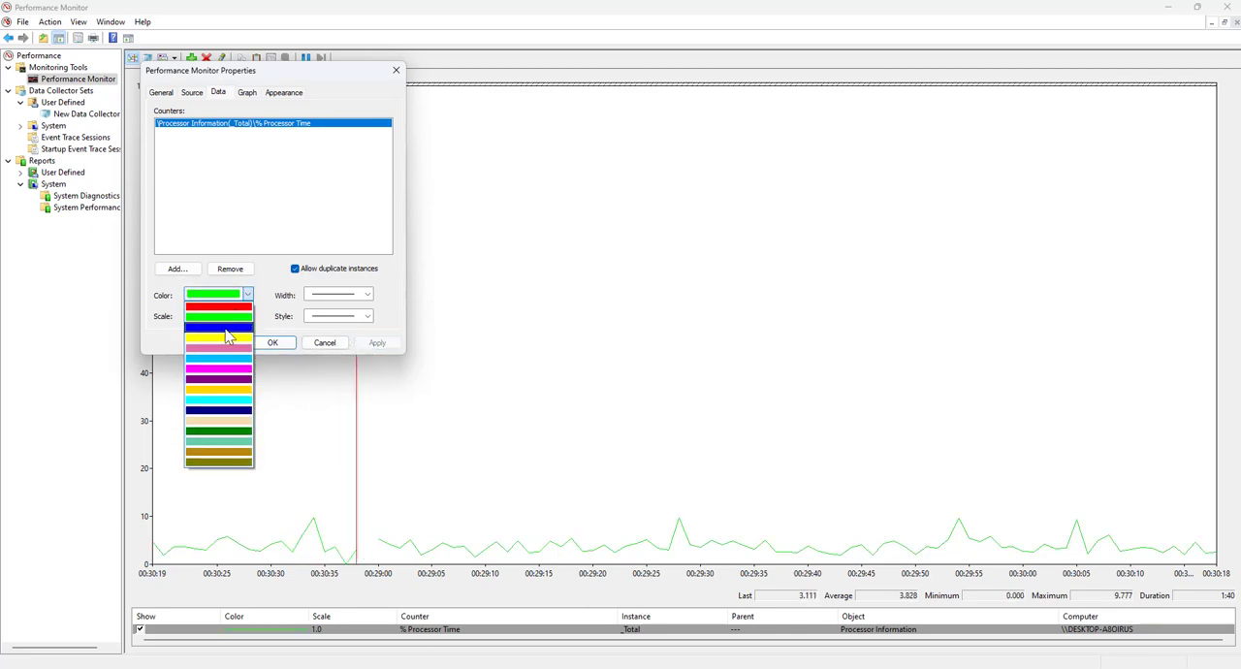
pyautogui.click(221, 328)
pyautogui.click(247, 316)
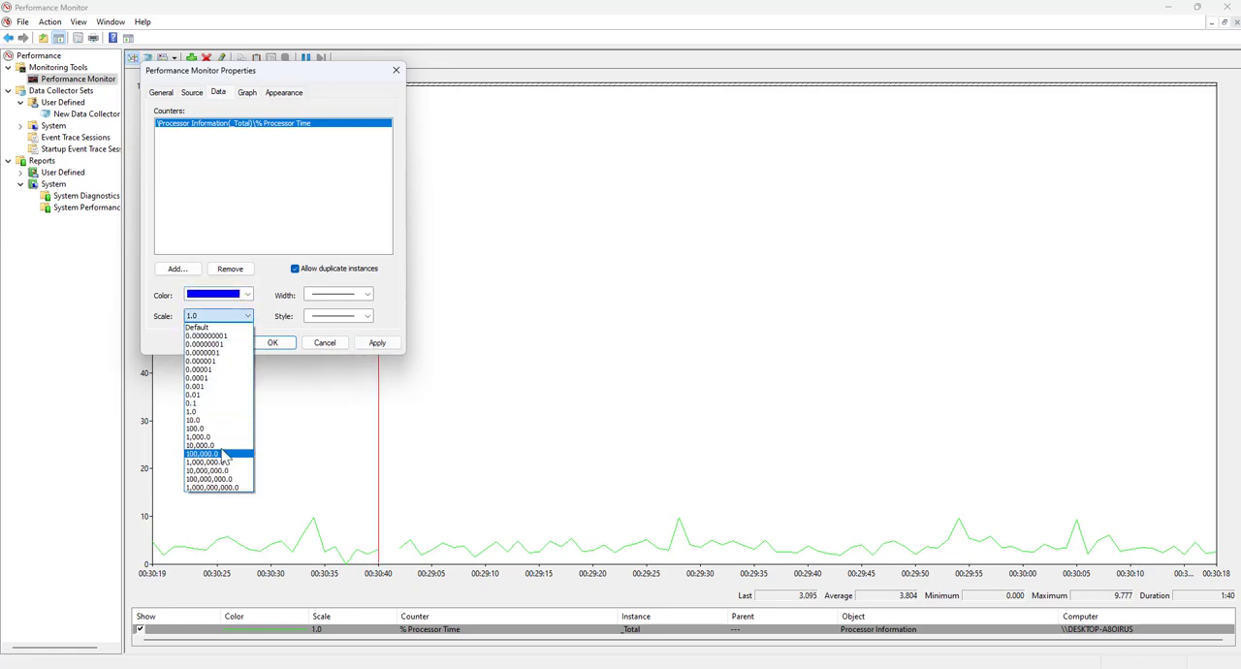
pyautogui.click(206, 420)
pyautogui.click(377, 344)
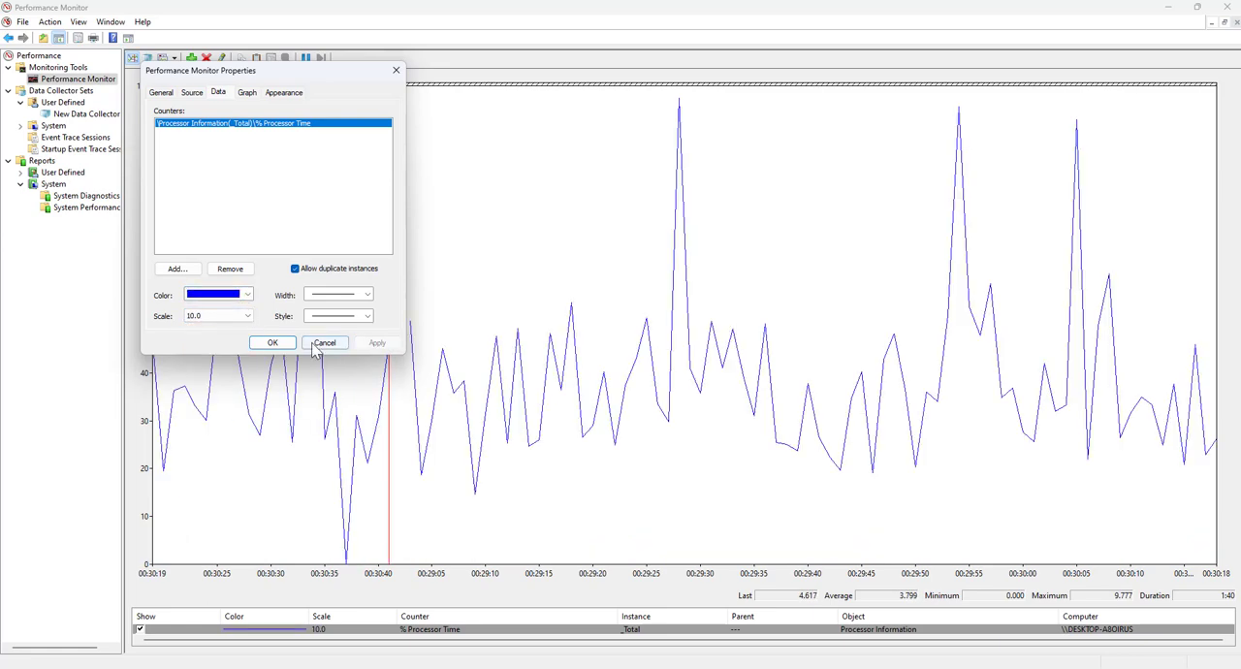
# Set the % Processor Time counter's scale to 1.0 and apply it
pyautogui.click(245, 317)
pyautogui.click(203, 411)
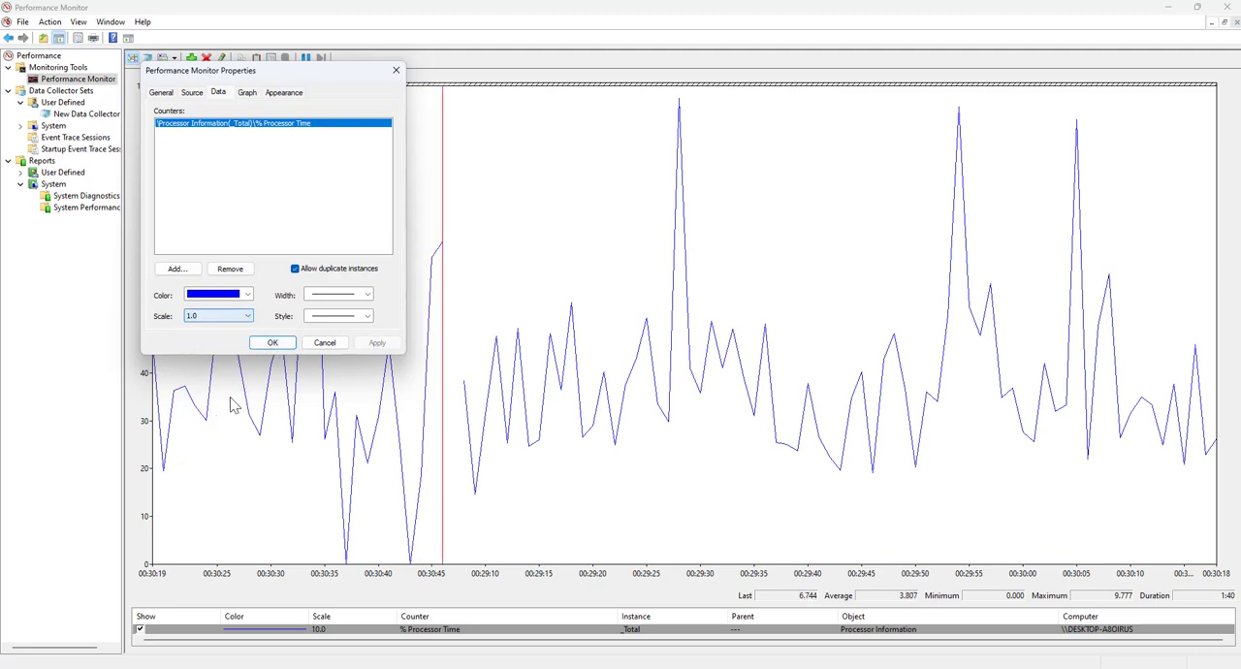
pyautogui.click(376, 345)
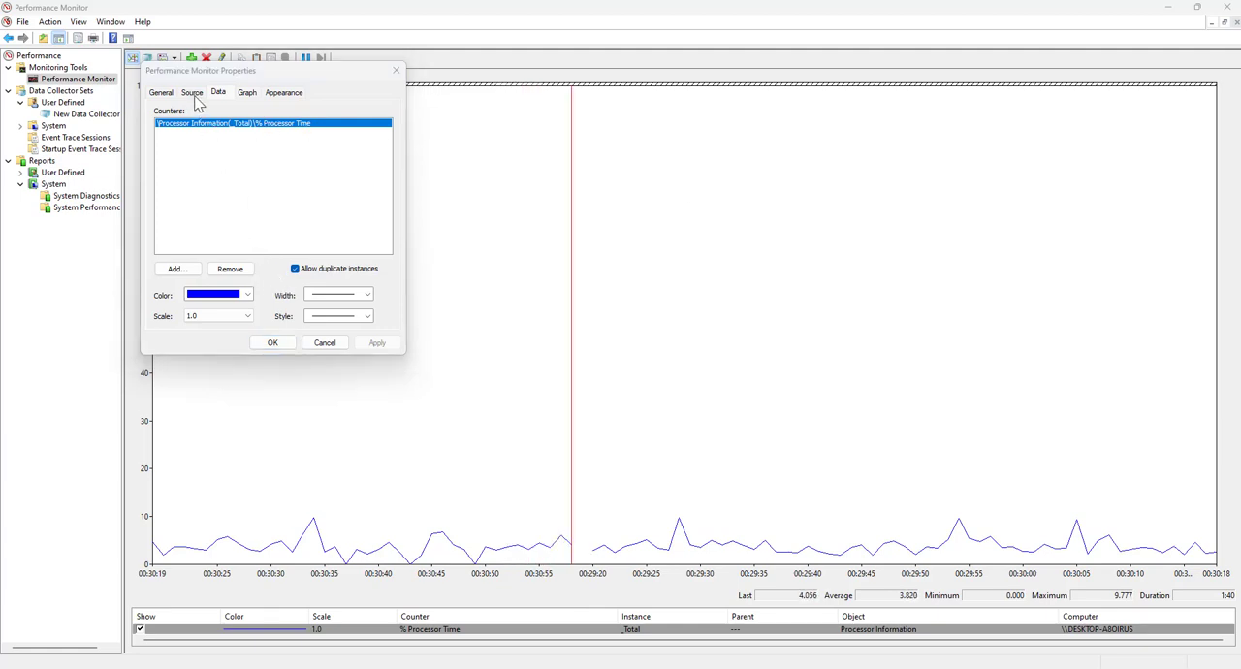
# Review the Graph settings and close the properties, and look at the log data source options without changing them
pyautogui.click(247, 92)
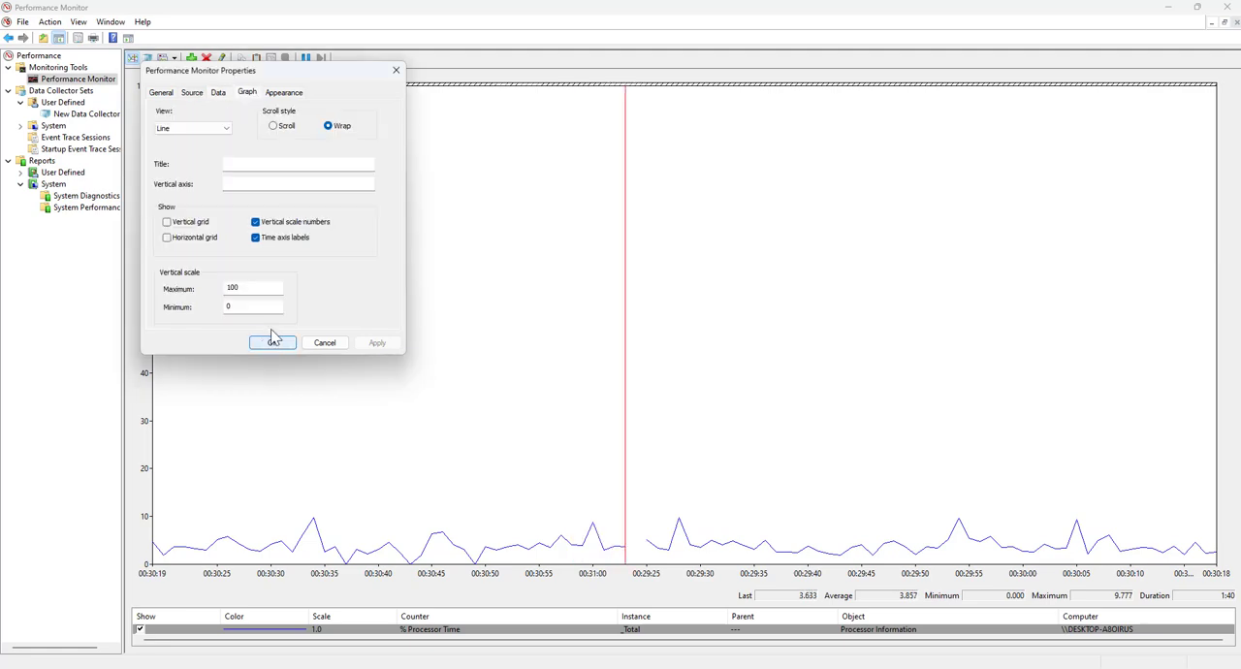
pyautogui.click(275, 342)
pyautogui.click(148, 58)
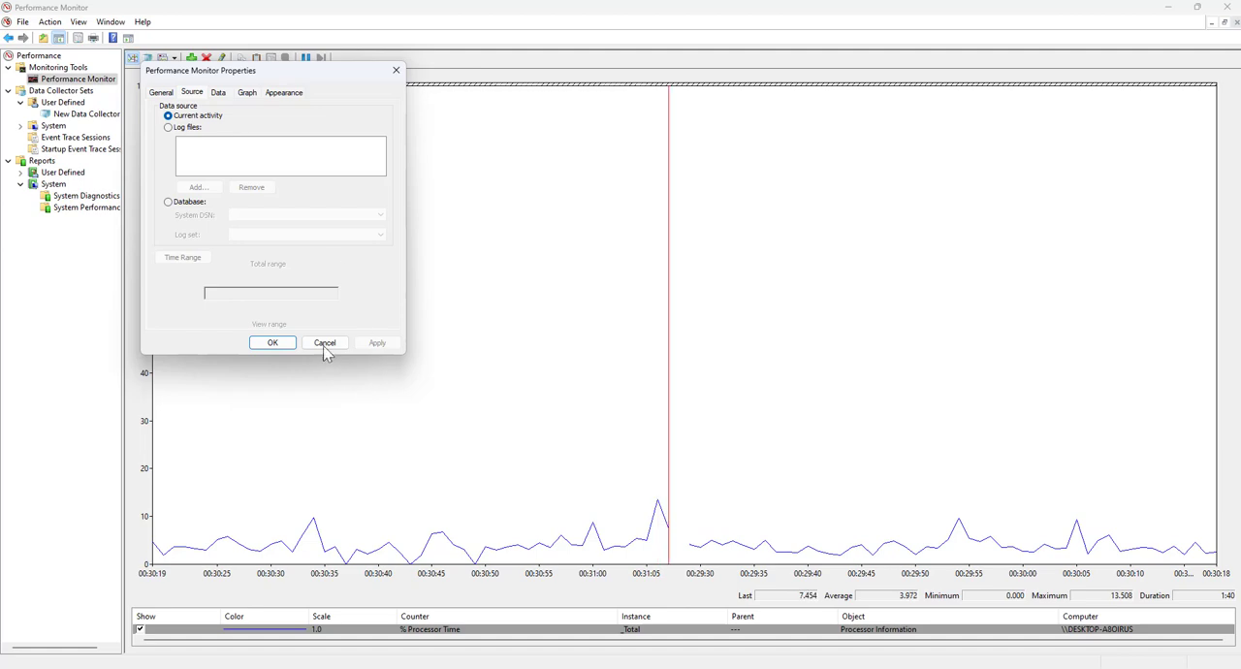
pyautogui.click(324, 343)
# View the counter data as a histogram bar and as a report, and return the display to the line graph
pyautogui.click(170, 59)
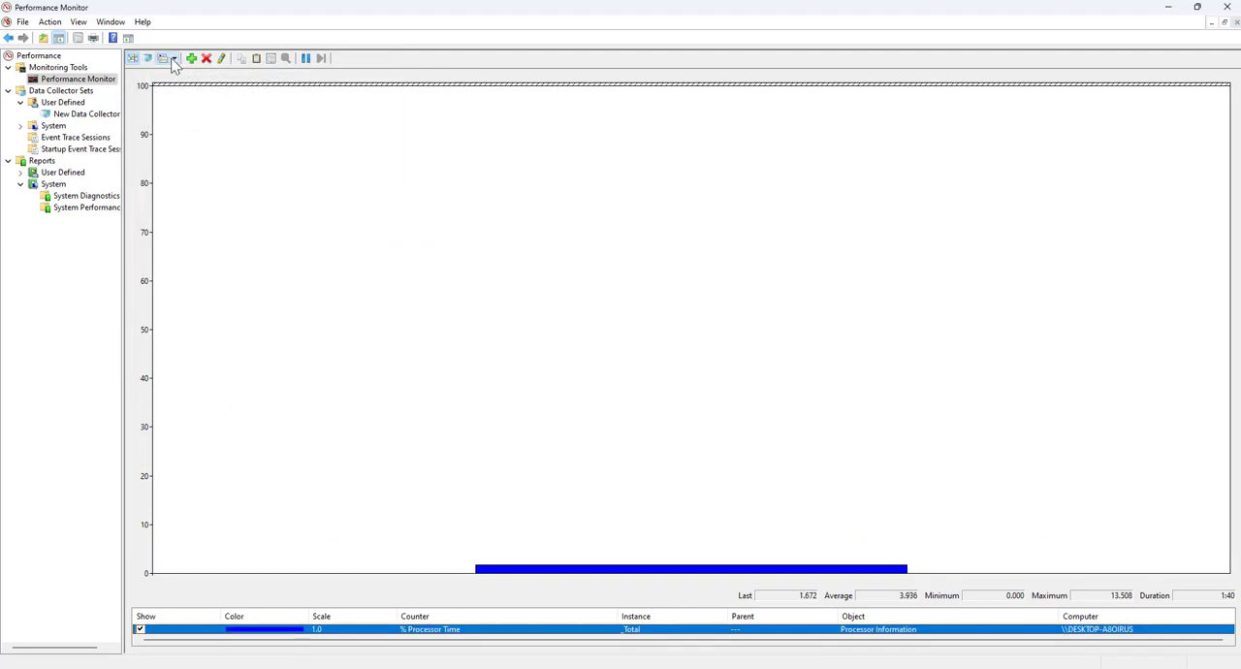
pyautogui.click(173, 60)
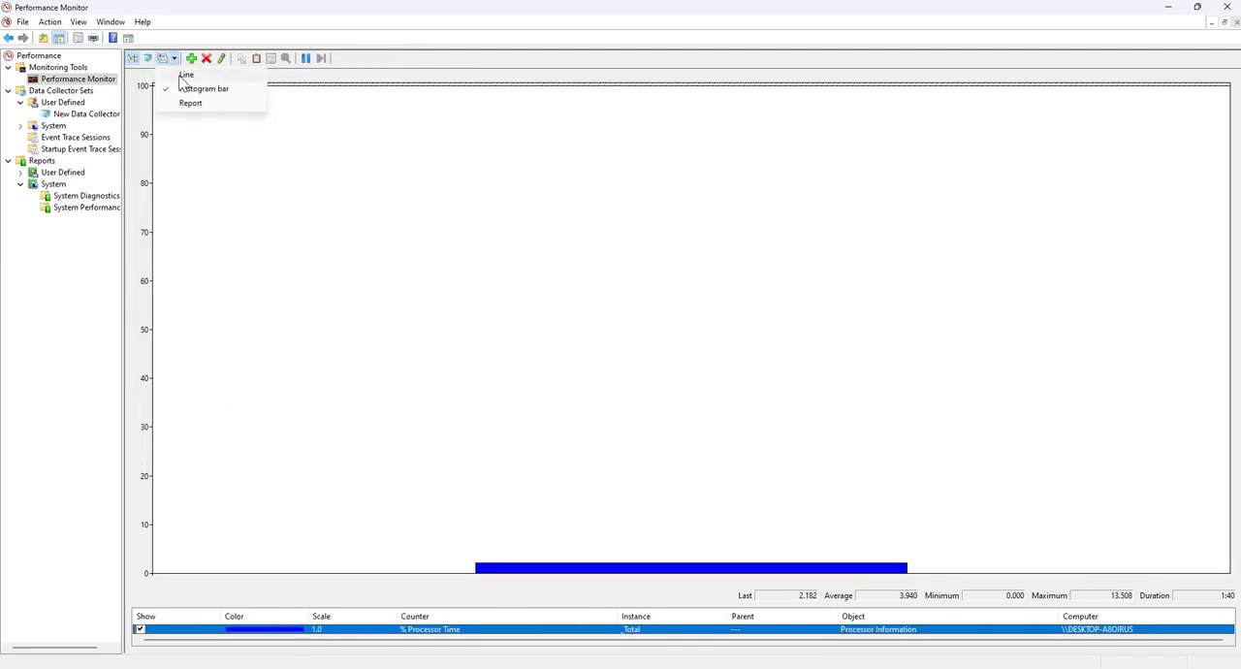
pyautogui.click(183, 76)
pyautogui.click(173, 59)
pyautogui.click(186, 89)
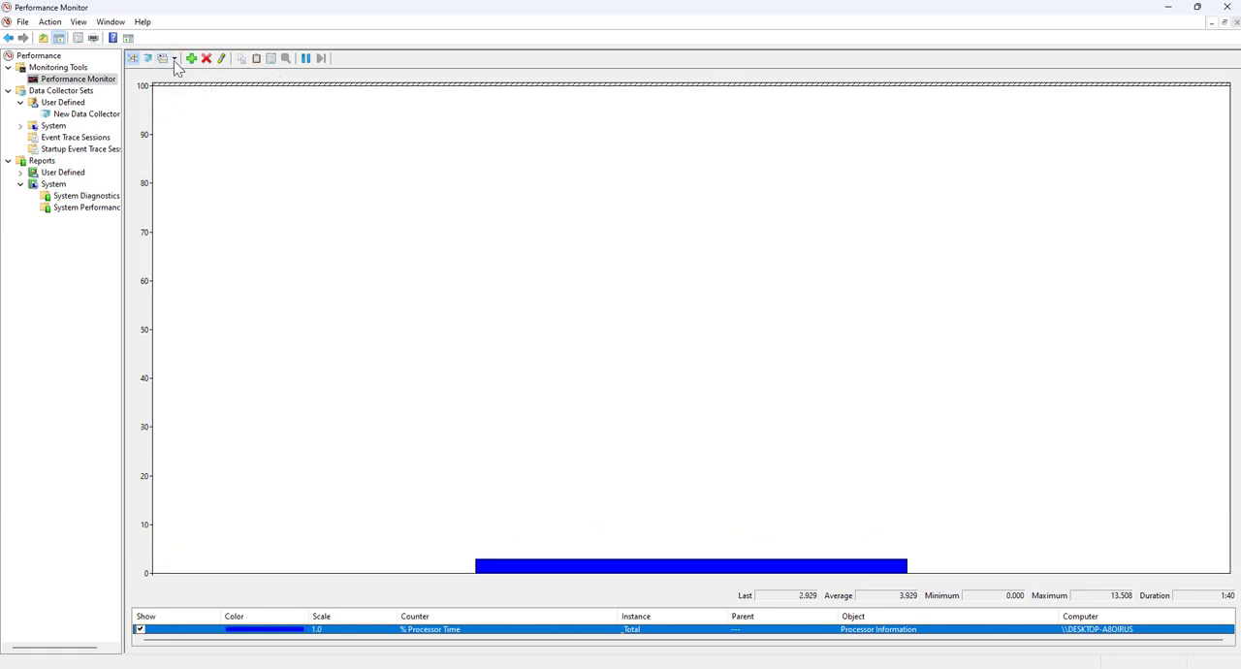
pyautogui.click(174, 60)
pyautogui.click(187, 101)
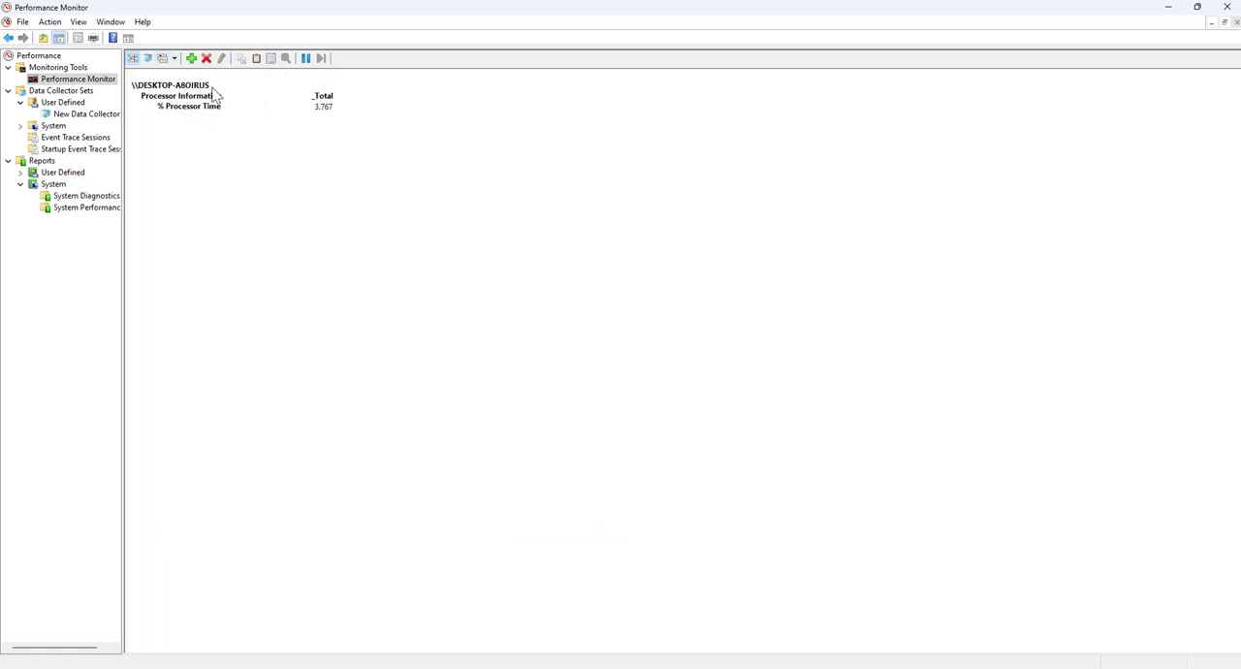
pyautogui.click(174, 59)
pyautogui.click(179, 76)
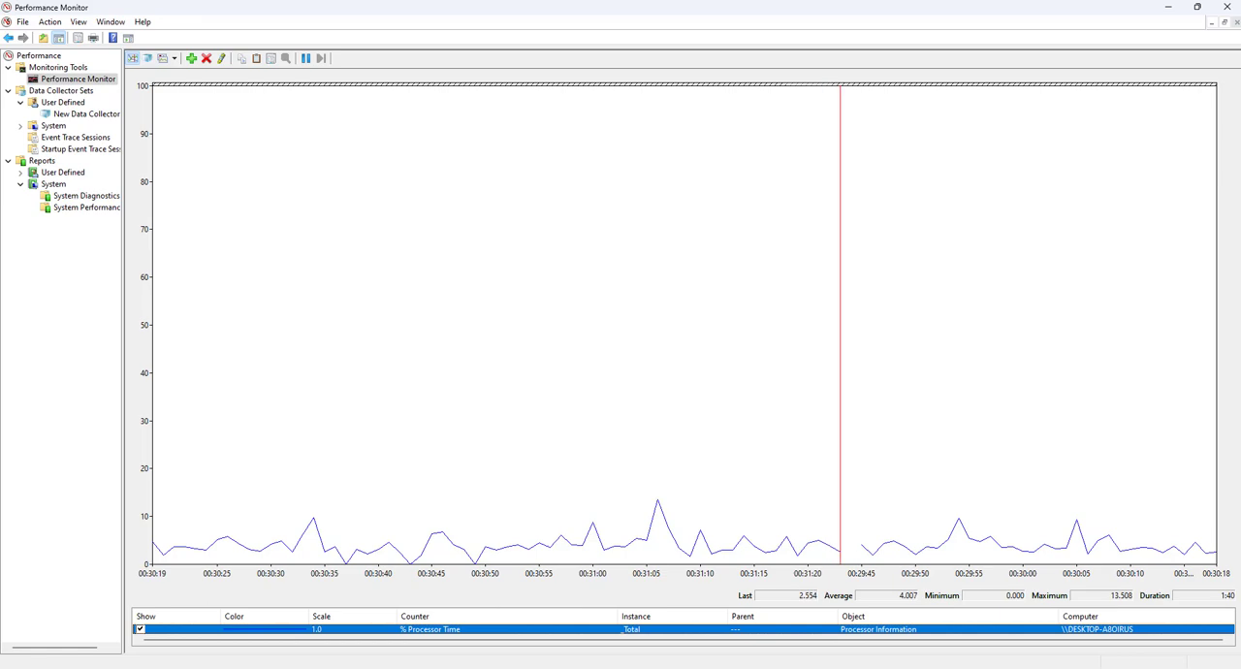
# Open the Add Counters dialog for the live graph and expand the Processor counter category
pyautogui.rightClick(540, 305)
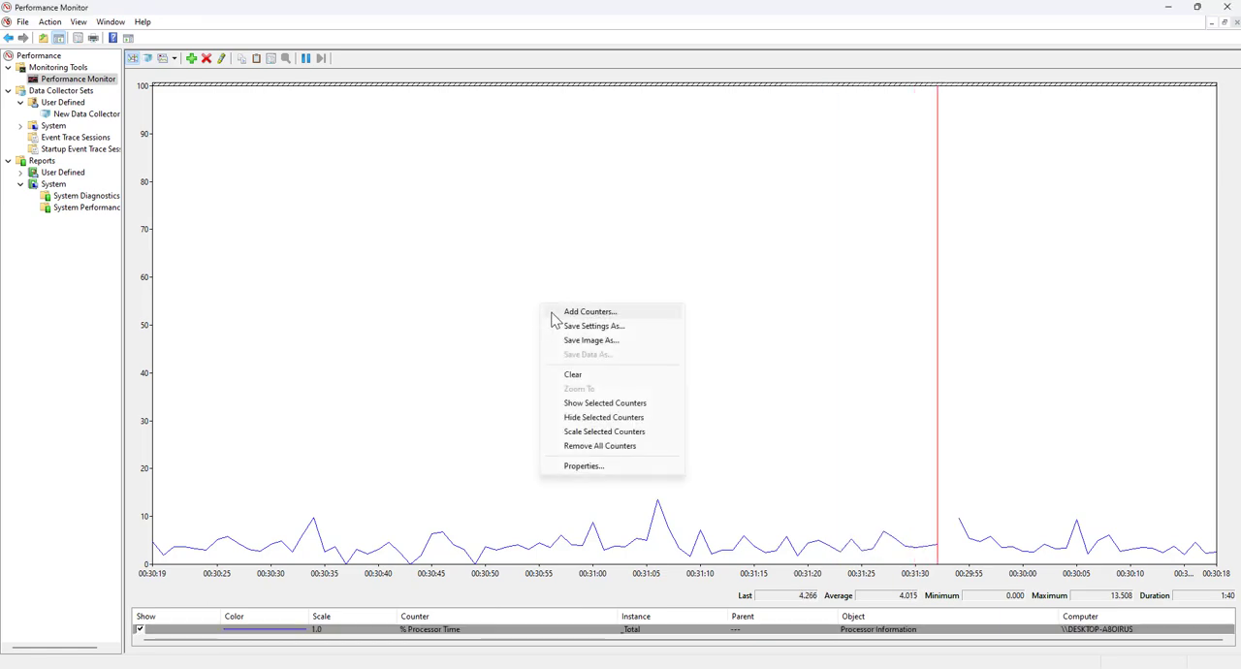
pyautogui.click(551, 312)
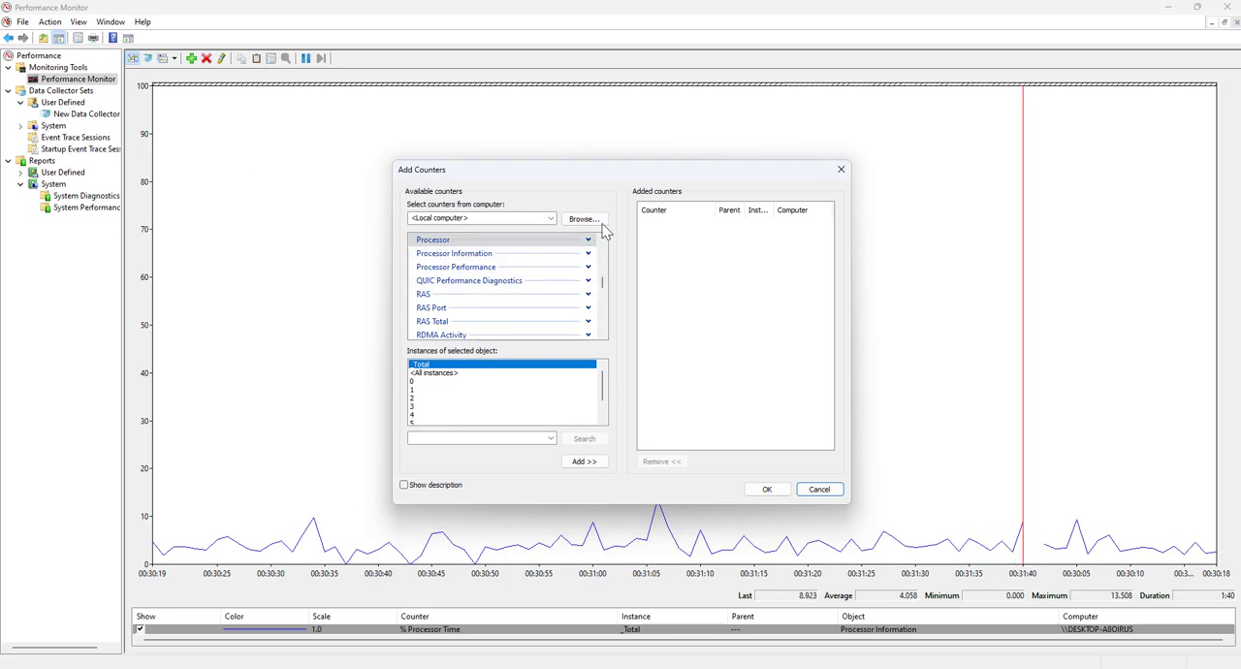
pyautogui.scroll(-7, 603, 281)
pyautogui.scroll(13, 606, 281)
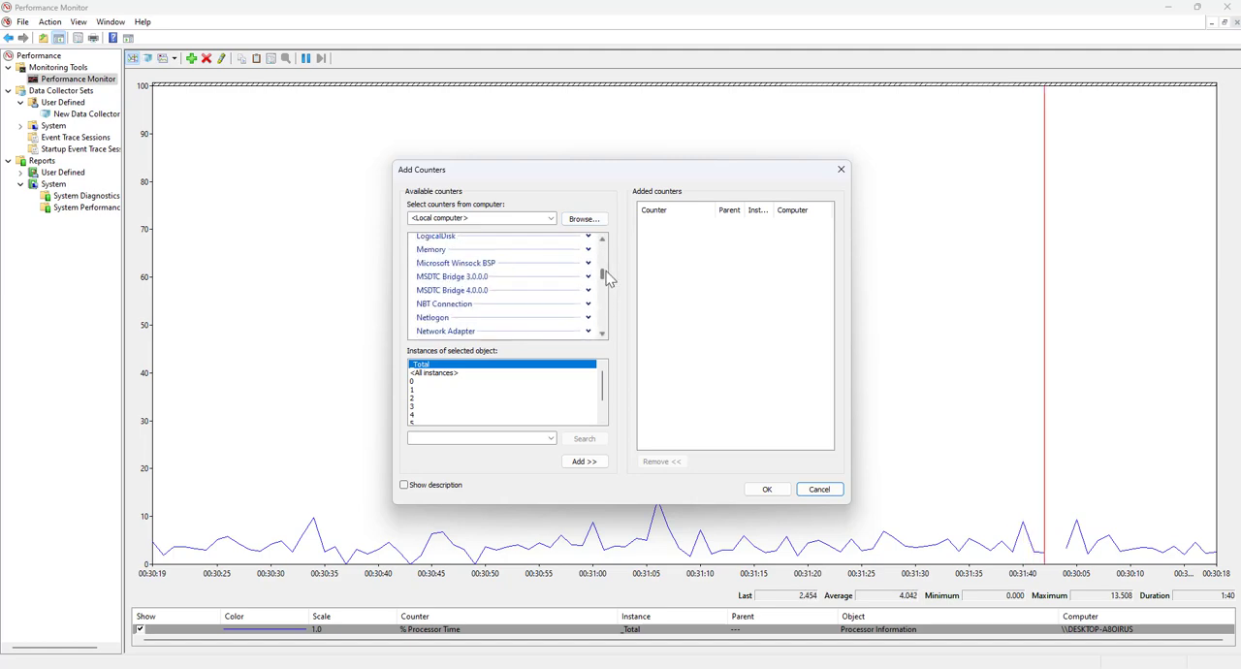
pyautogui.scroll(-6, 606, 277)
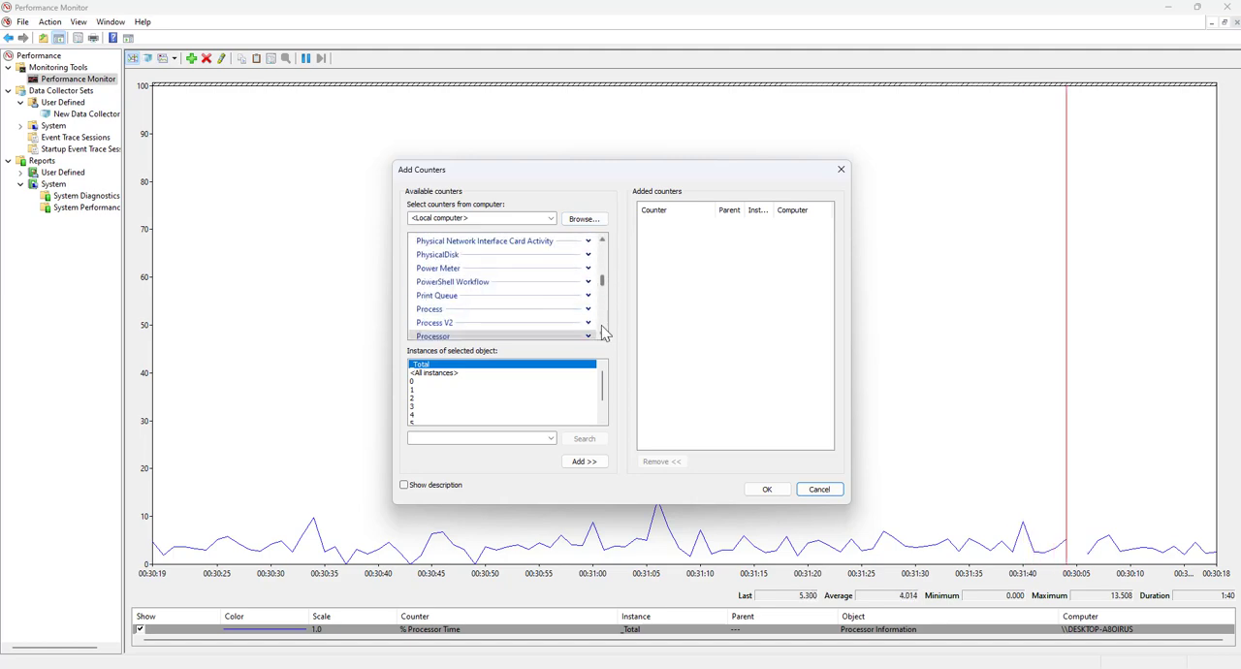
pyautogui.click(602, 335)
pyautogui.click(588, 305)
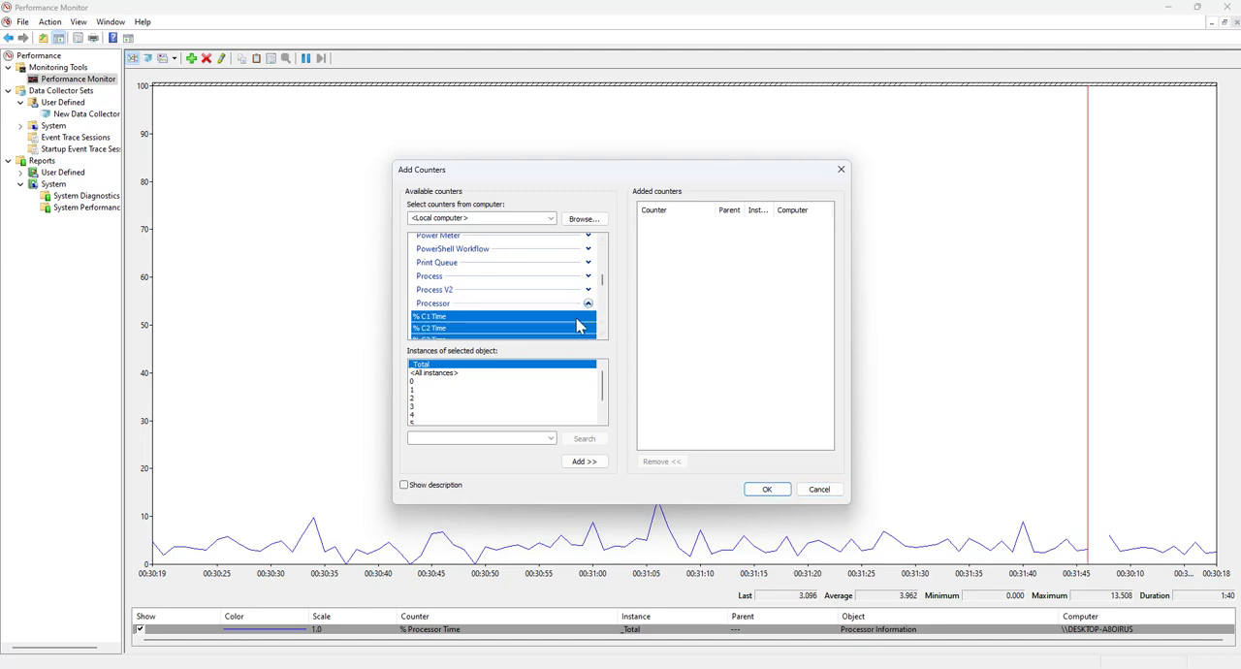
# Try to add the Processor counters % Idle Time, % Interrupt Time, % Privileged Time and % Processor Time for the _Total instance
pyautogui.scroll(-1, 587, 332)
pyautogui.click(438, 266)
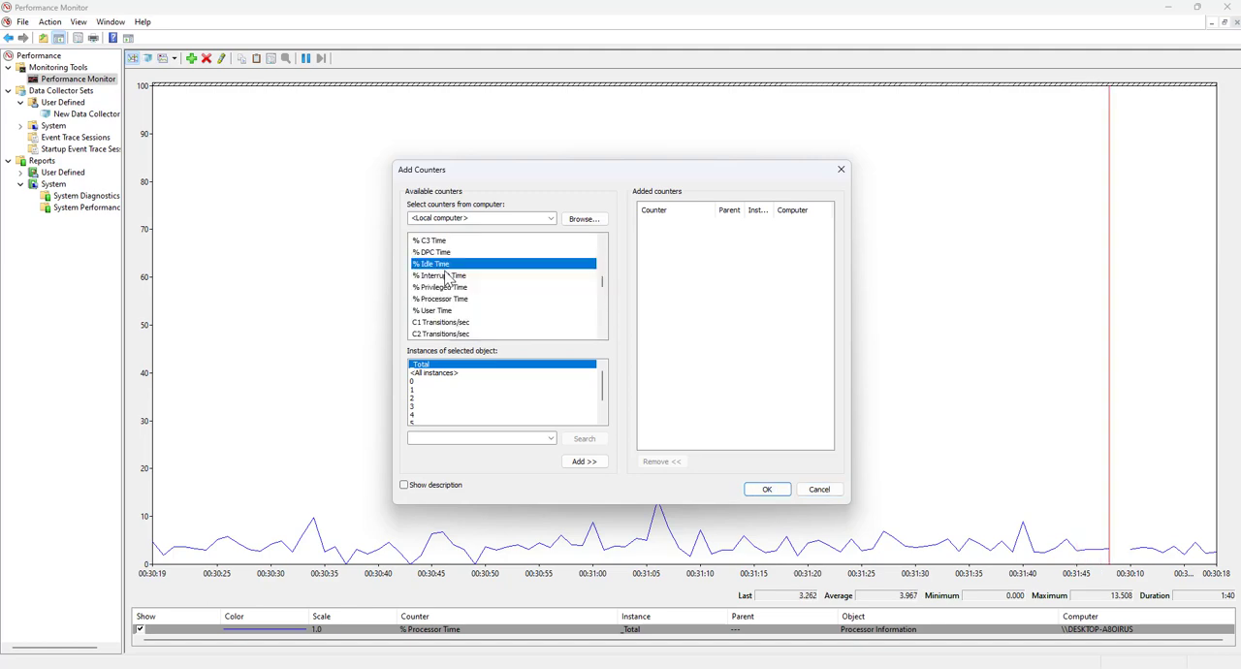
pyautogui.keyDown('ctrl'); pyautogui.click(446, 277); pyautogui.keyUp('ctrl')
pyautogui.keyDown('ctrl'); pyautogui.click(446, 288); pyautogui.keyUp('ctrl')
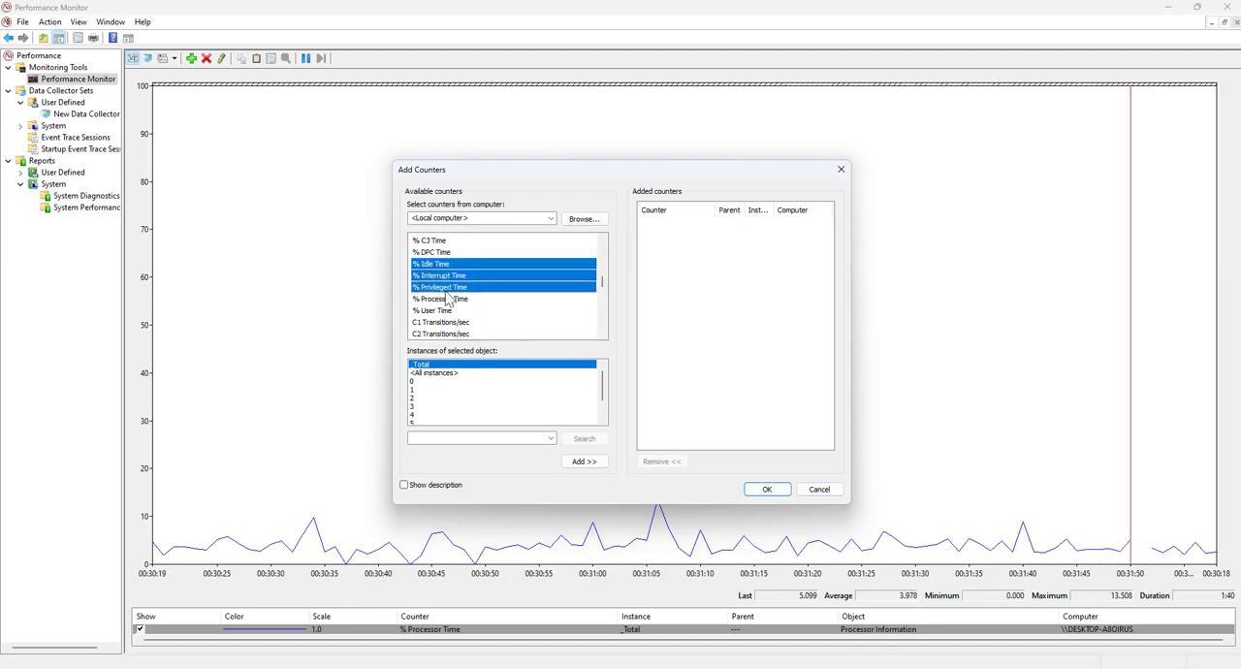
pyautogui.keyDown('ctrl'); pyautogui.click(448, 299); pyautogui.keyUp('ctrl')
pyautogui.click(780, 493)
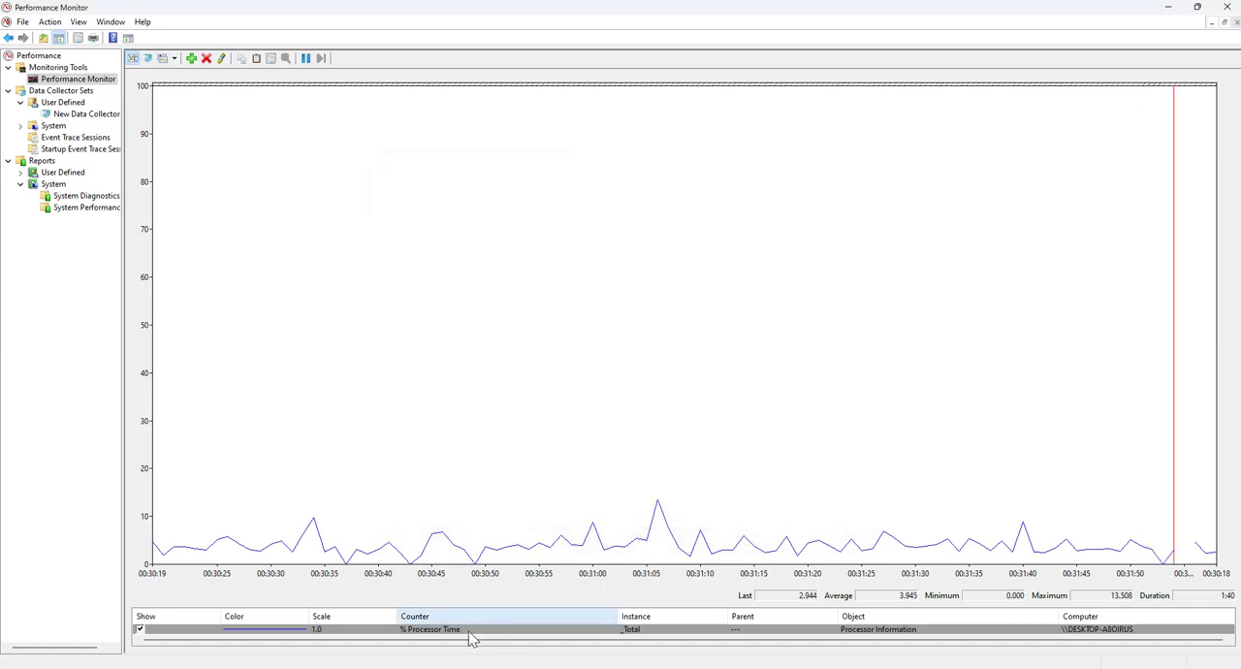
# Add the Processor counters % Idle Time and % Interrupt Time for the _Total instance to the list of counters for the live graph
pyautogui.rightClick(395, 195)
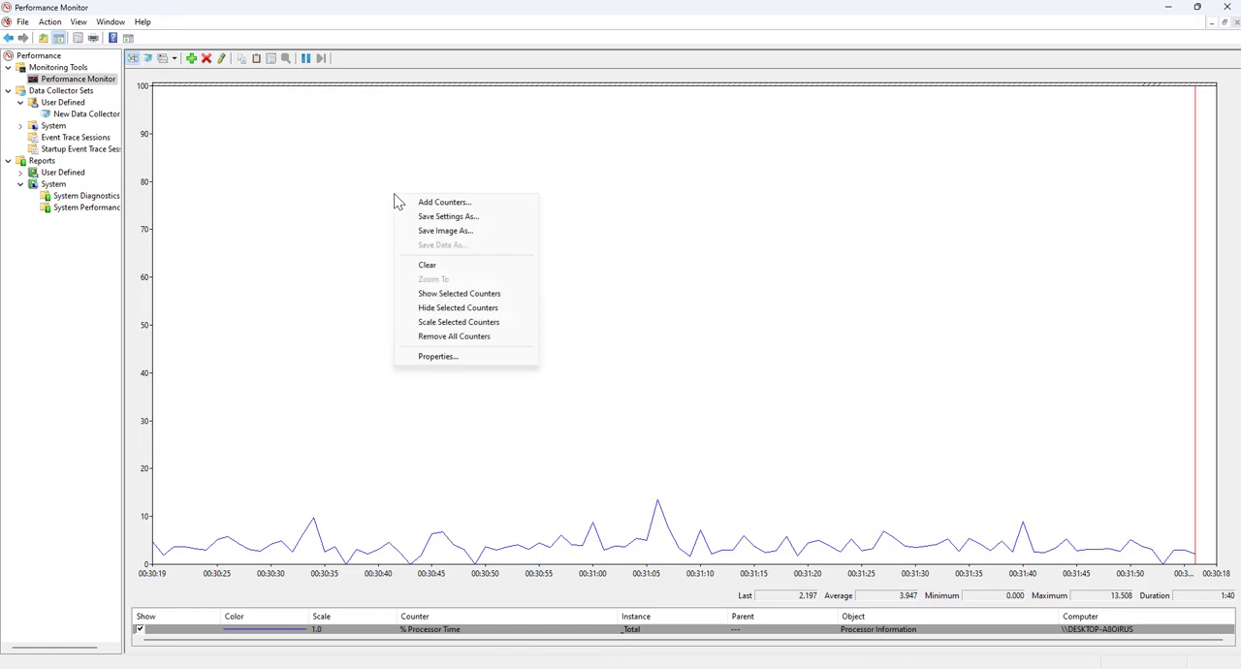
pyautogui.click(191, 59)
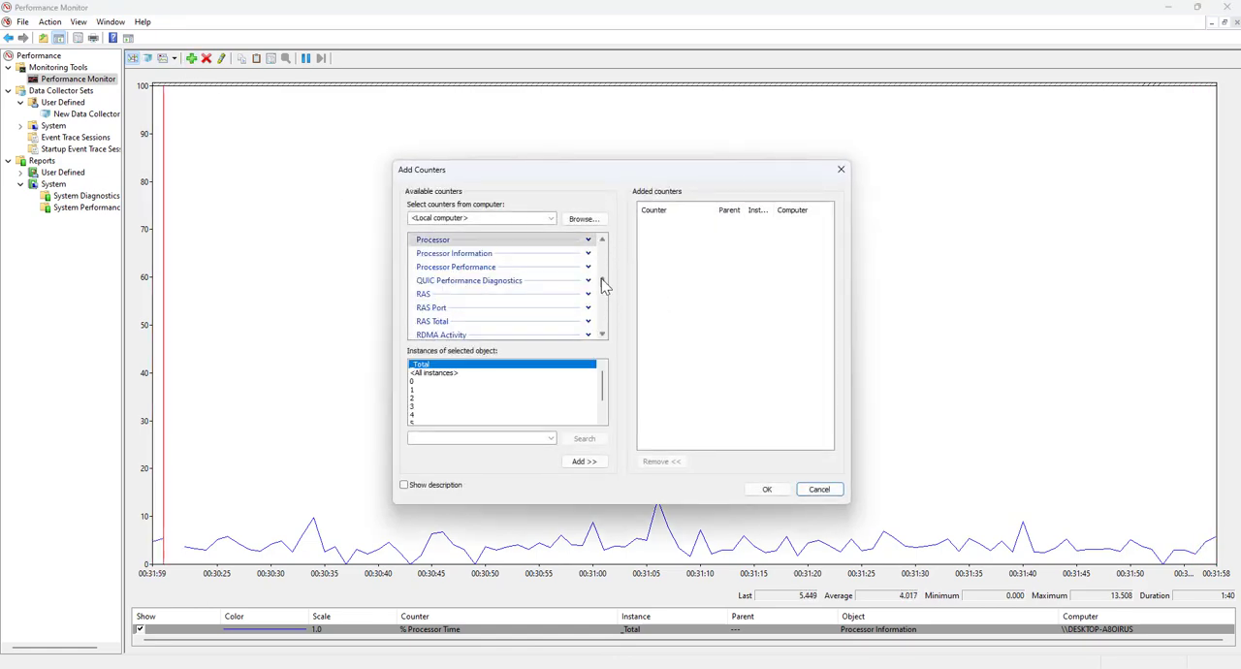
pyautogui.click(588, 239)
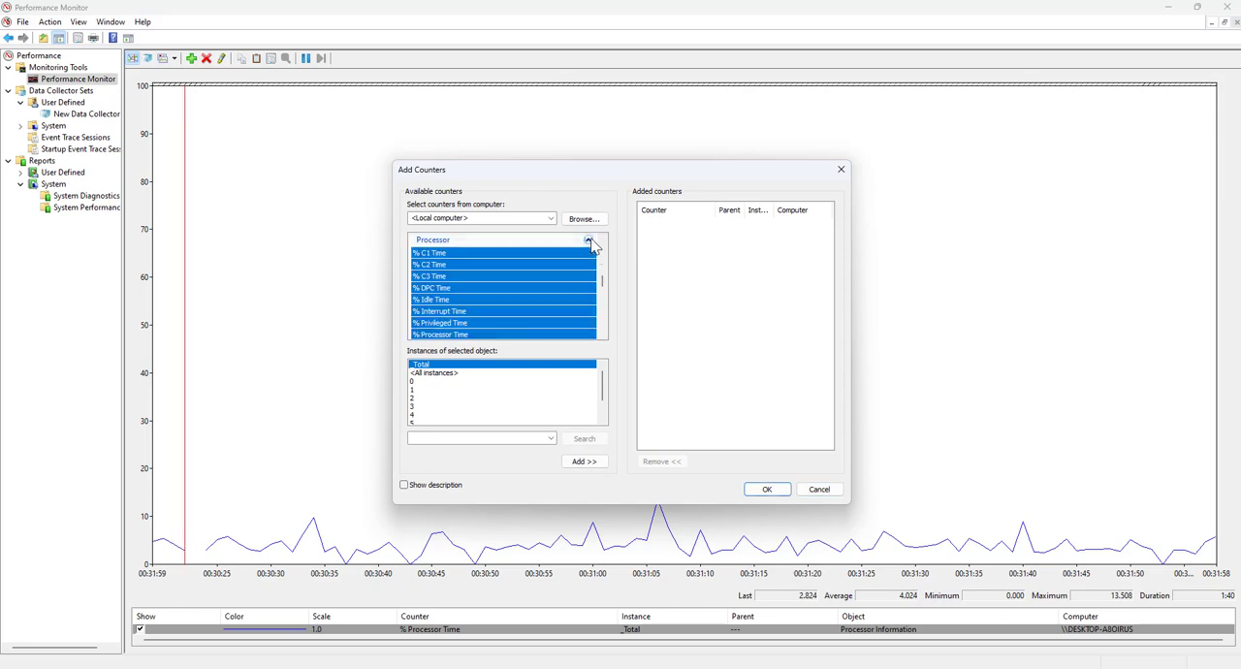
pyautogui.scroll(-1, 601, 332)
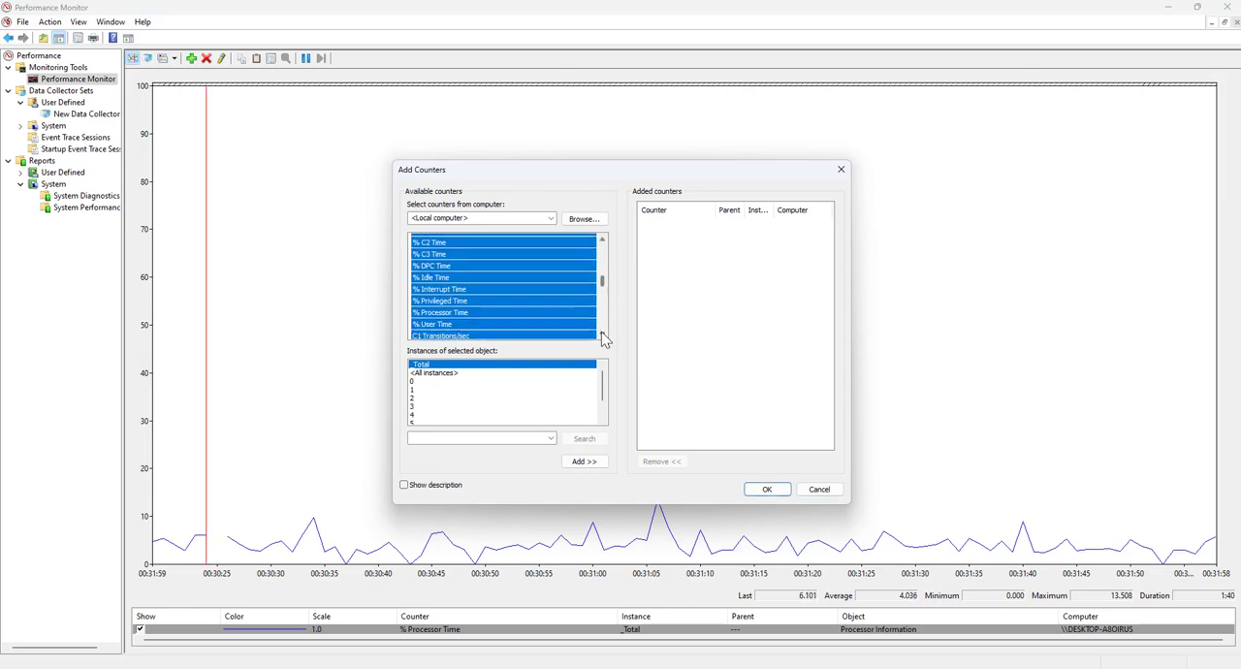
pyautogui.click(438, 268)
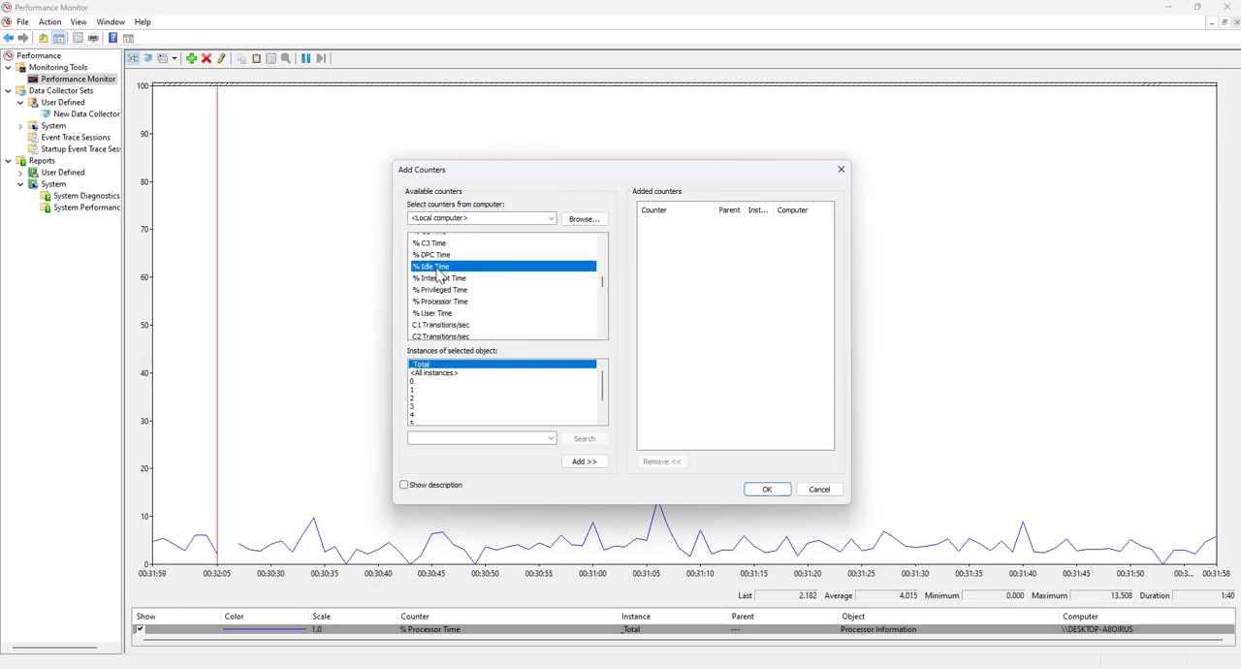
pyautogui.click(582, 463)
pyautogui.click(441, 278)
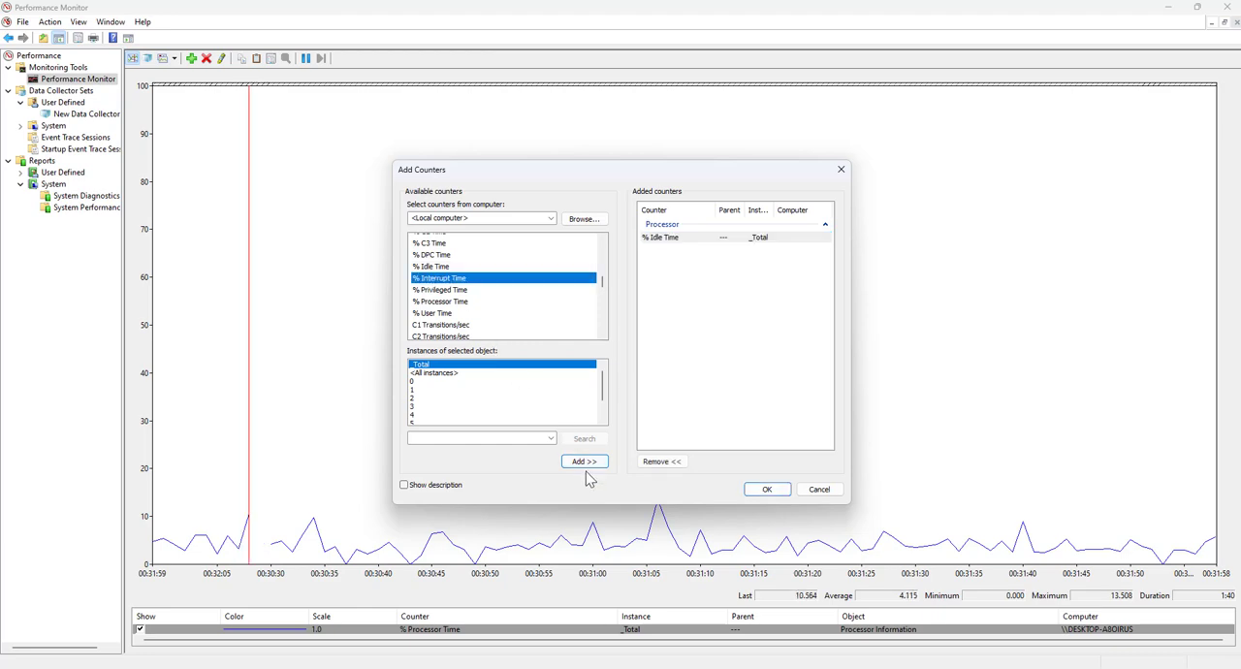
pyautogui.click(585, 465)
# Add the Processor counters % Privileged Time and % Processor Time for the _Total instance and apply the added counters to the graph
pyautogui.click(444, 290)
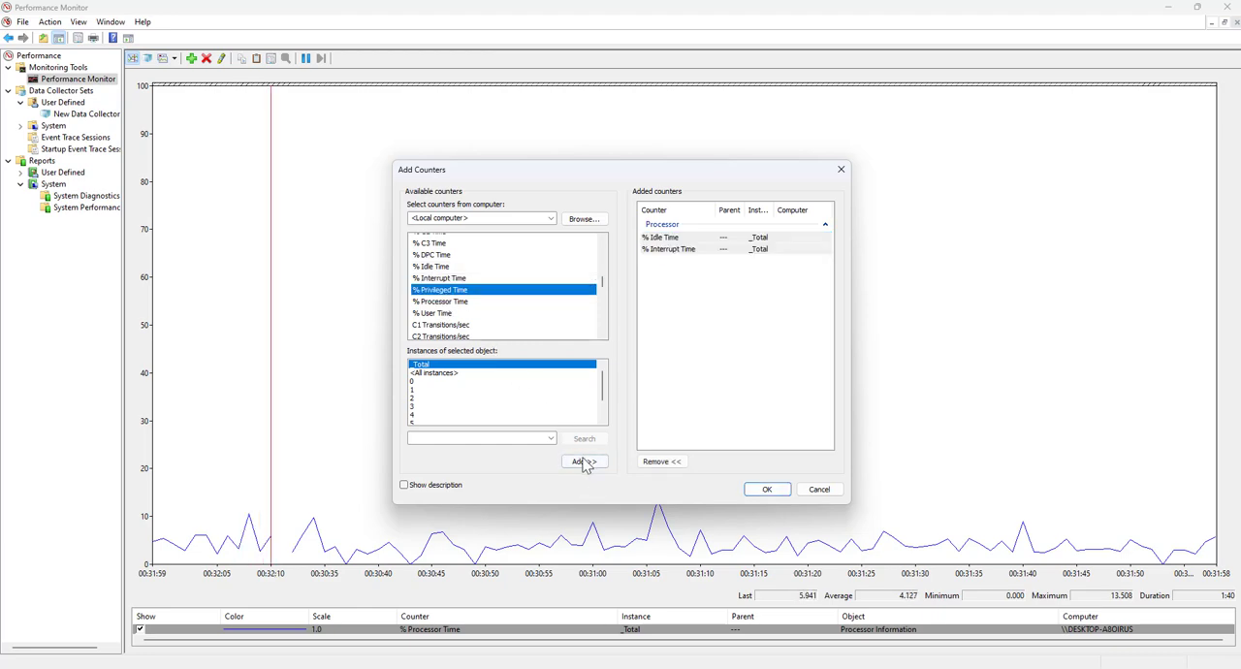
pyautogui.click(583, 463)
pyautogui.click(441, 301)
pyautogui.click(583, 462)
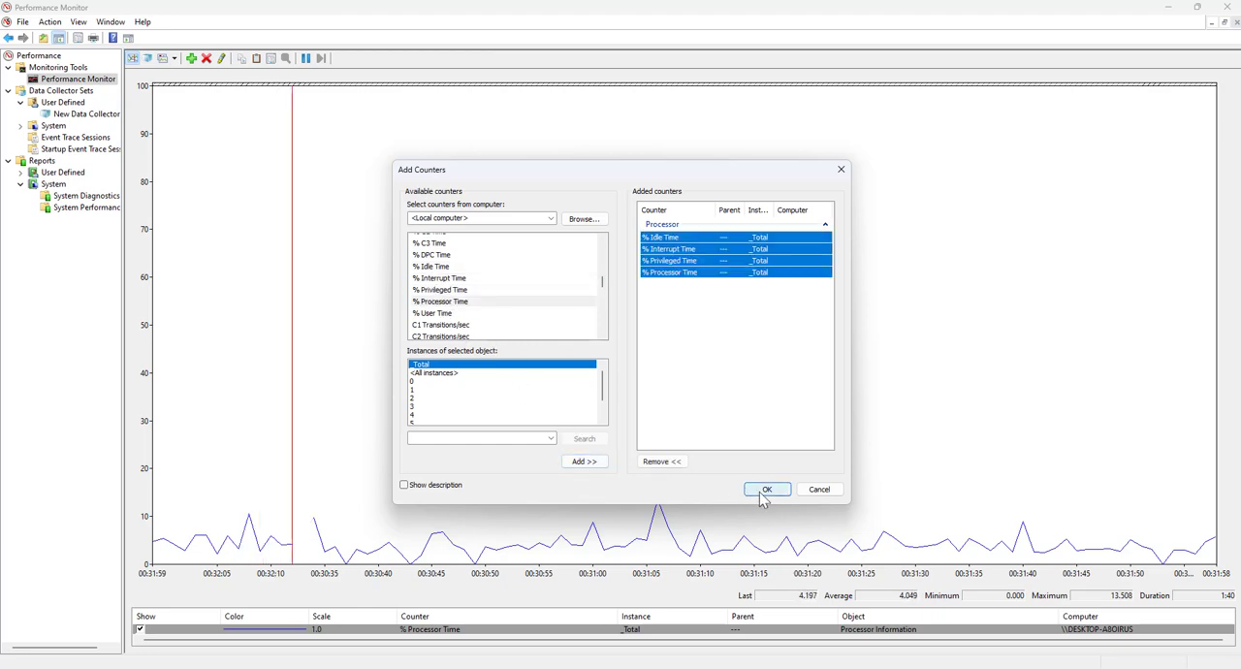
pyautogui.click(766, 490)
# Select the % Interrupt Time counter and look at the save dialogs for the graph's settings and its image, without saving either
pyautogui.click(555, 609)
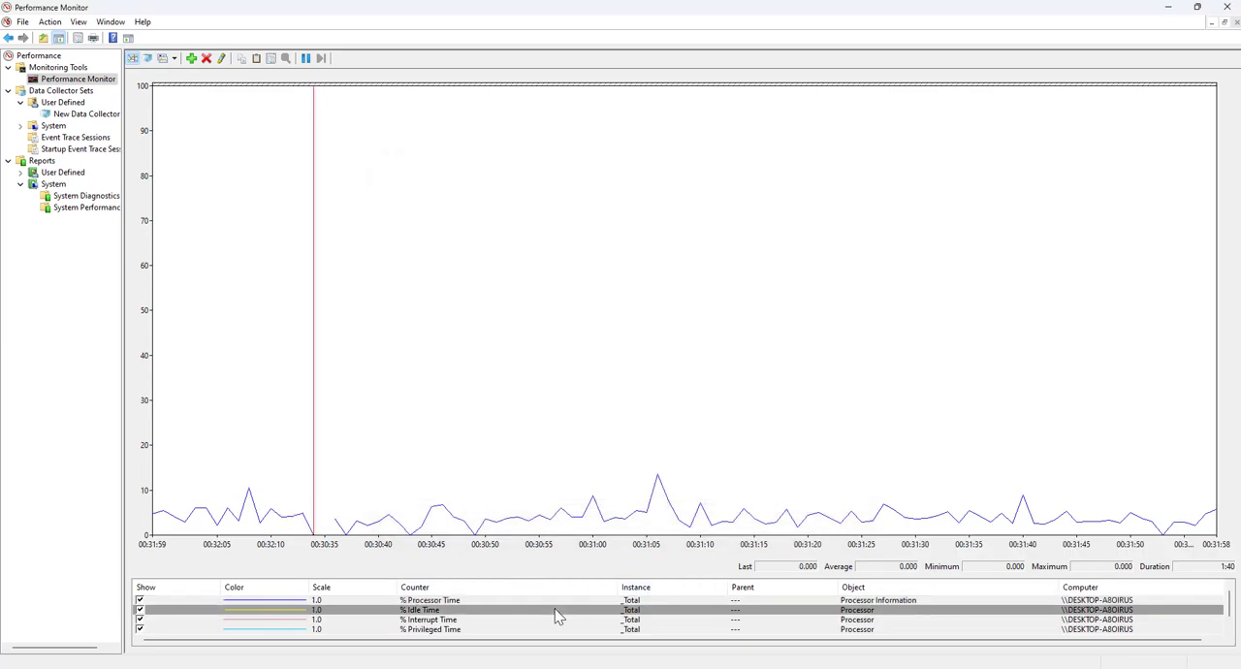
pyautogui.click(554, 619)
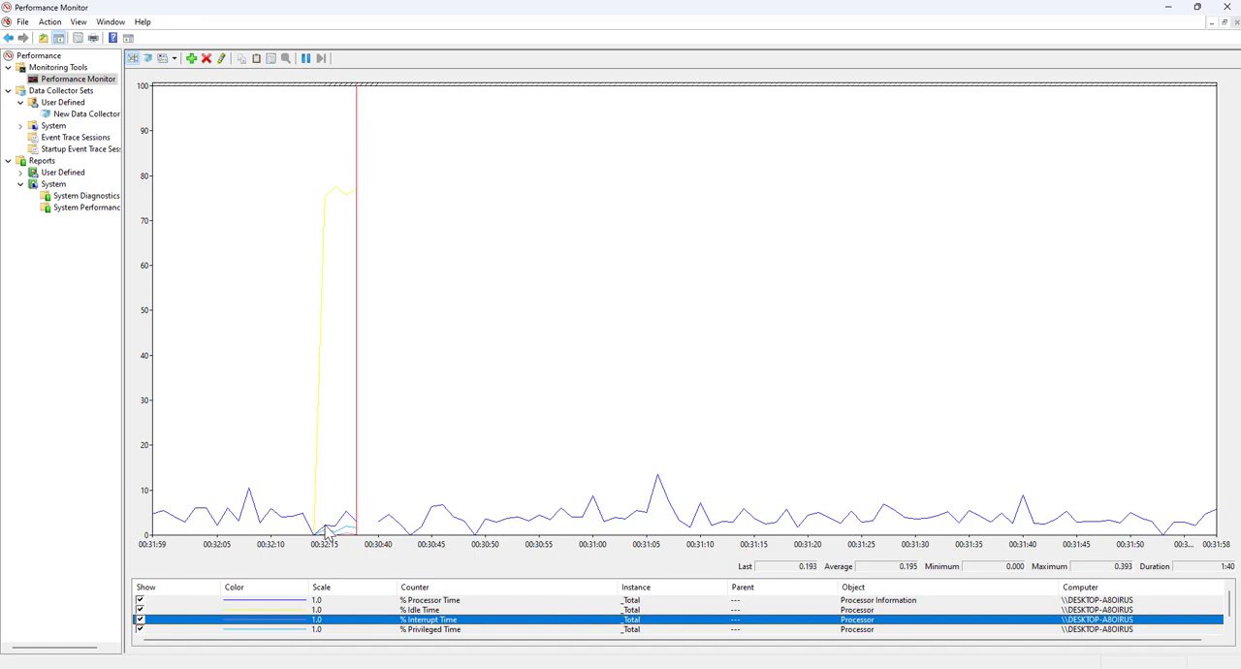
pyautogui.rightClick(462, 235)
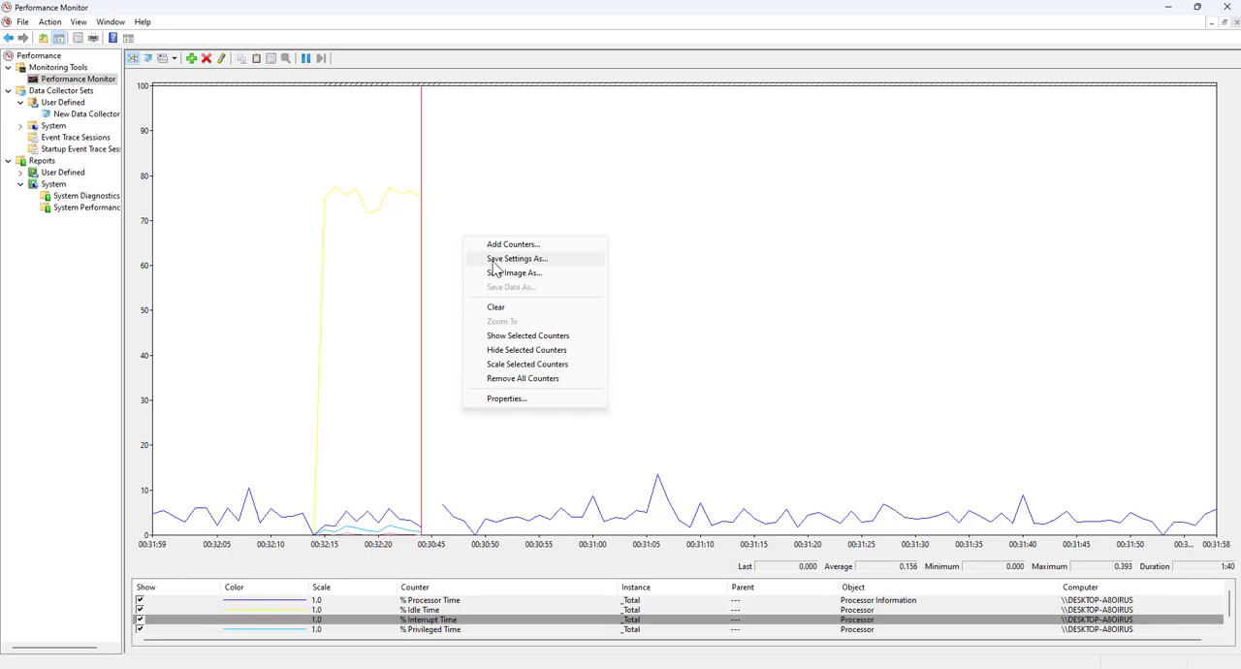
pyautogui.click(493, 260)
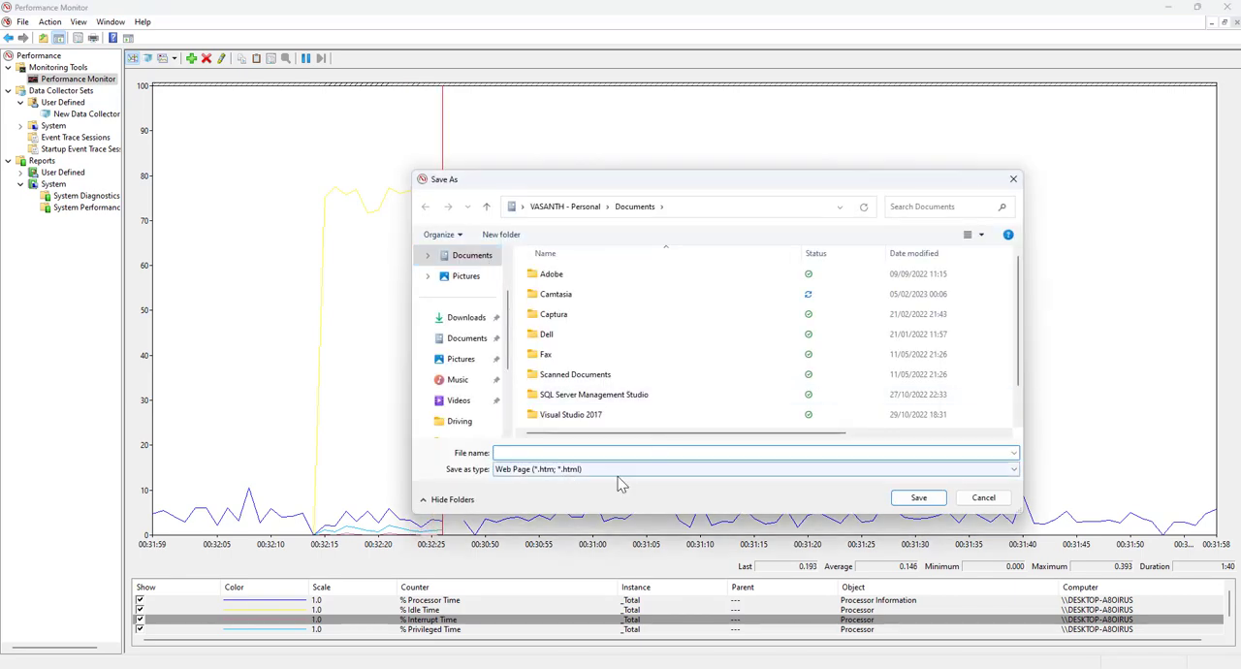
pyautogui.click(983, 498)
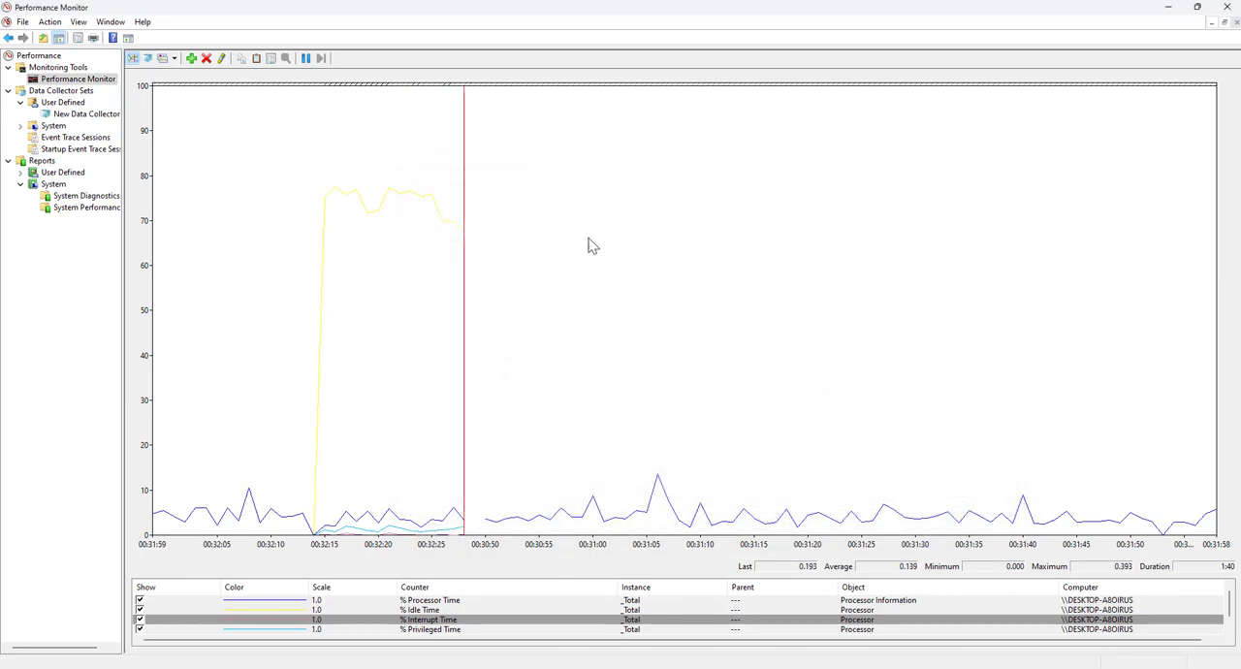
pyautogui.rightClick(527, 191)
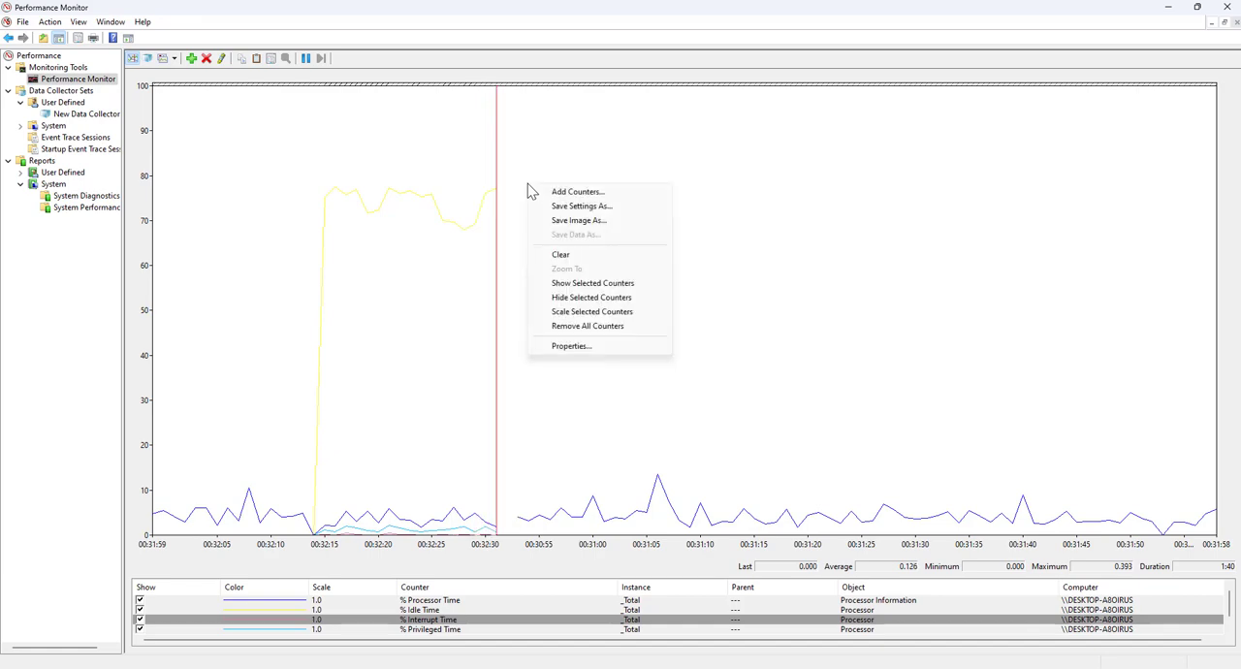
pyautogui.click(572, 221)
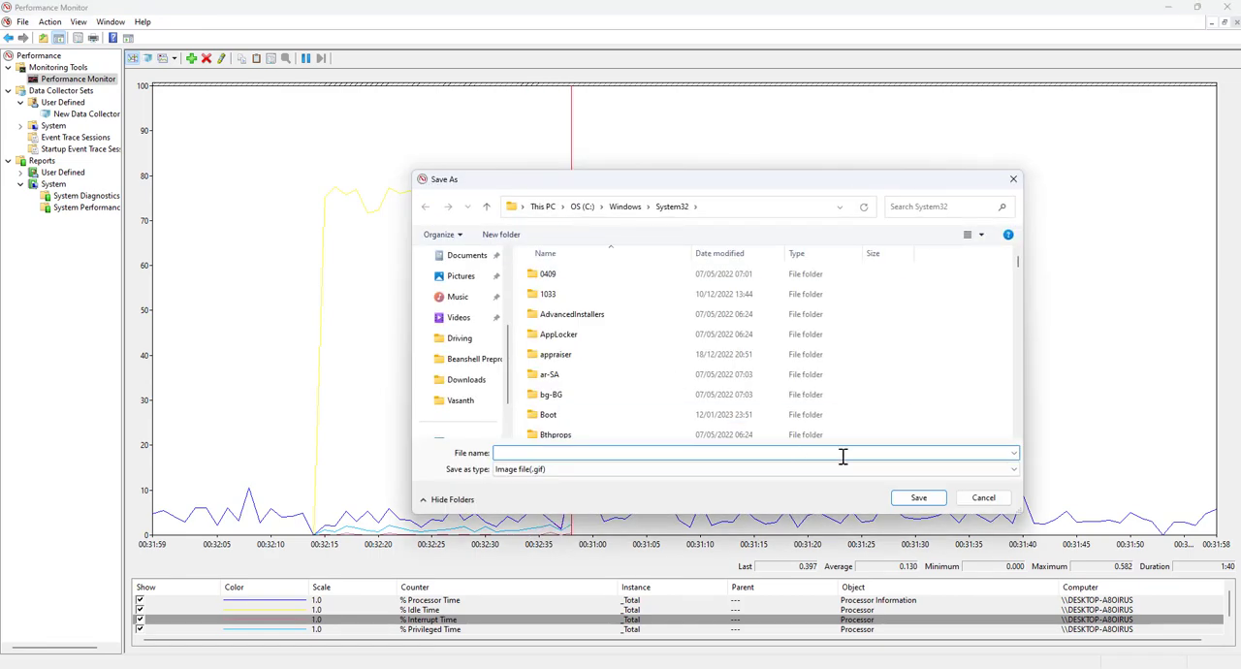
pyautogui.click(985, 498)
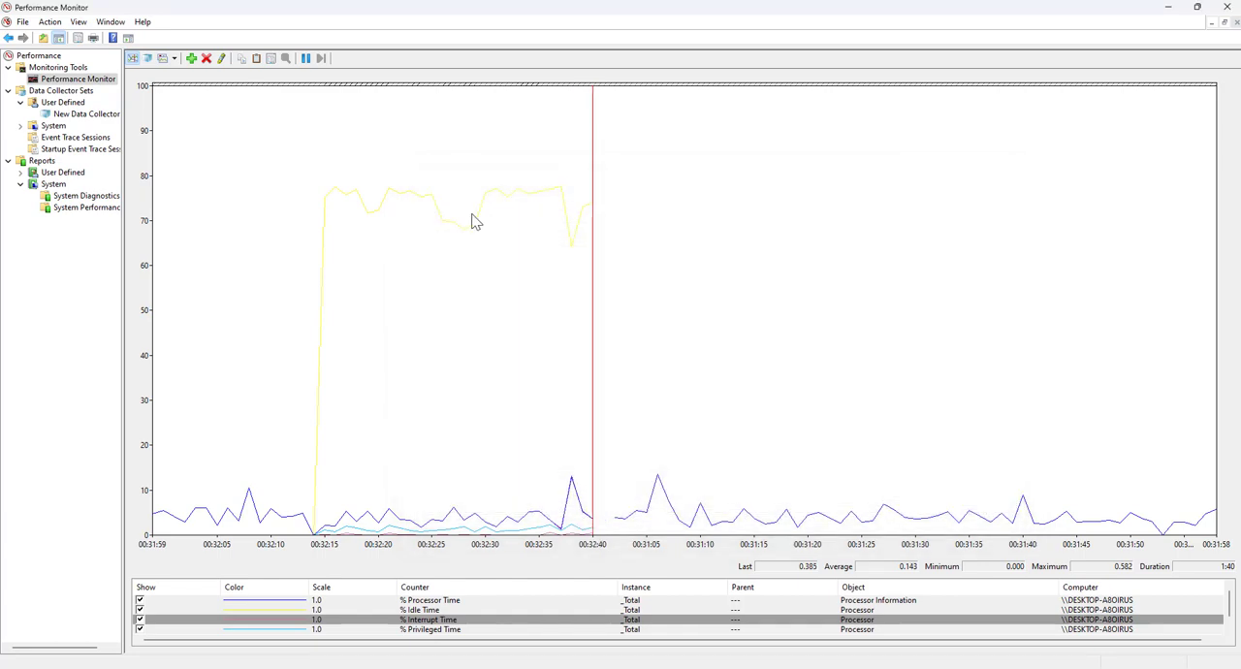
# Clear the plotted data from the live graph
pyautogui.rightClick(472, 218)
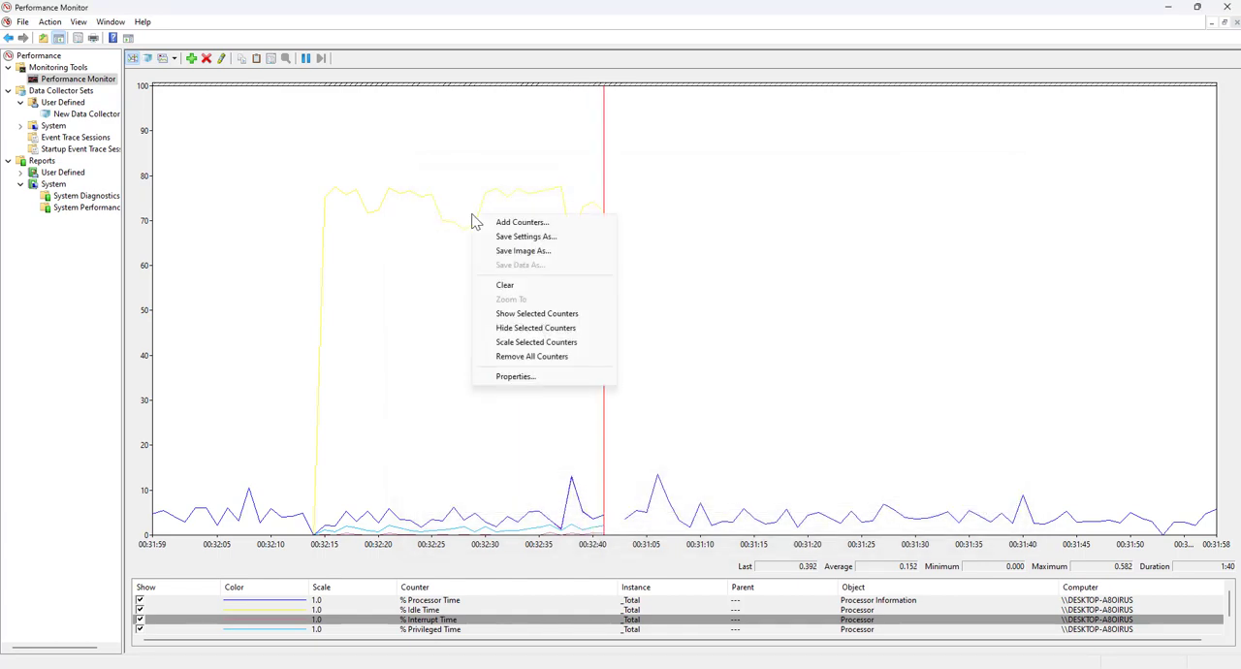
pyautogui.click(549, 291)
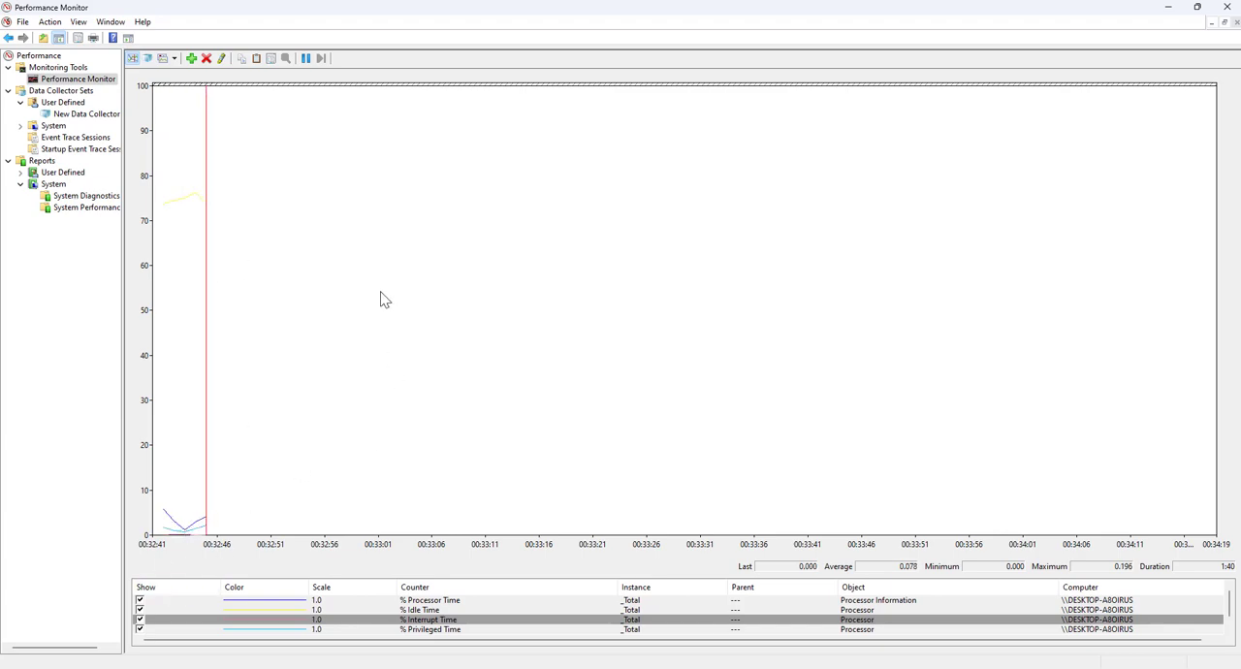
# Hide the % Idle Time line in the graph and show it again
pyautogui.rightClick(383, 259)
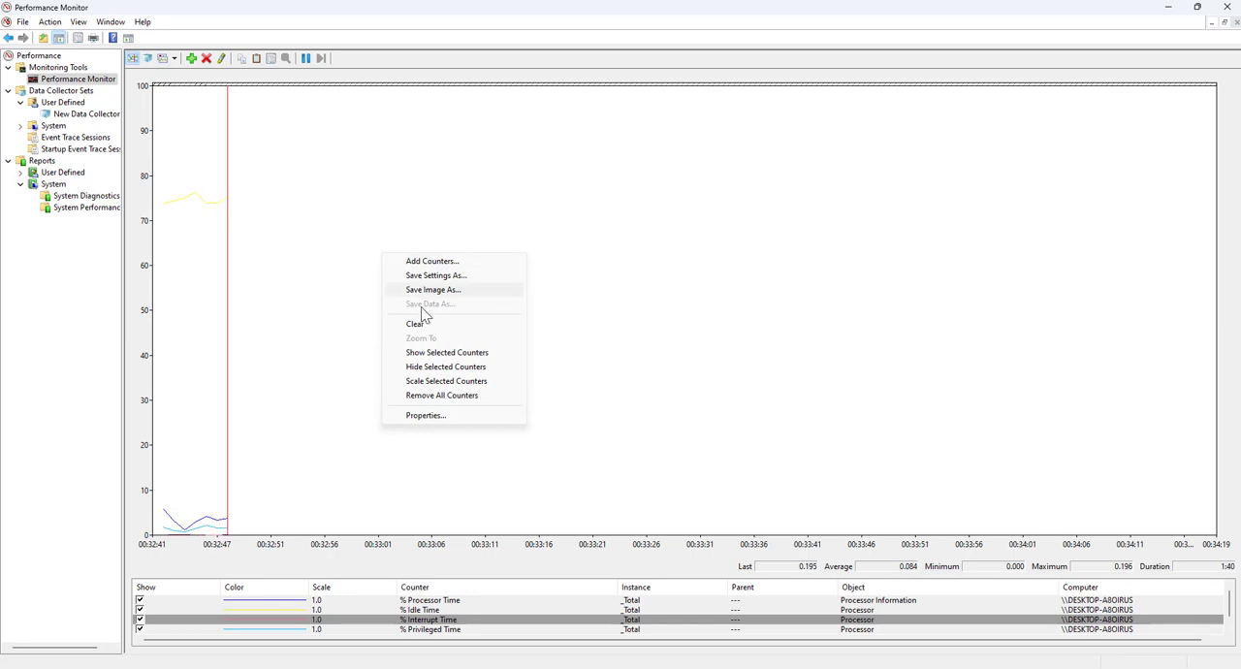
pyautogui.click(141, 601)
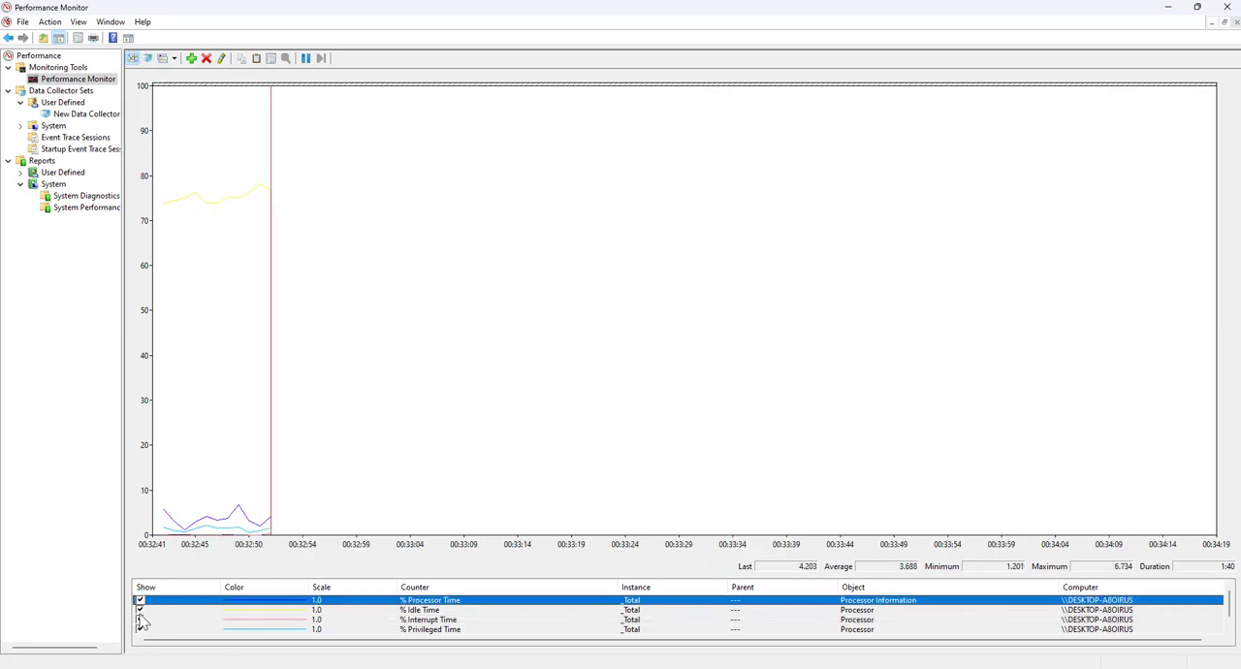
pyautogui.click(143, 611)
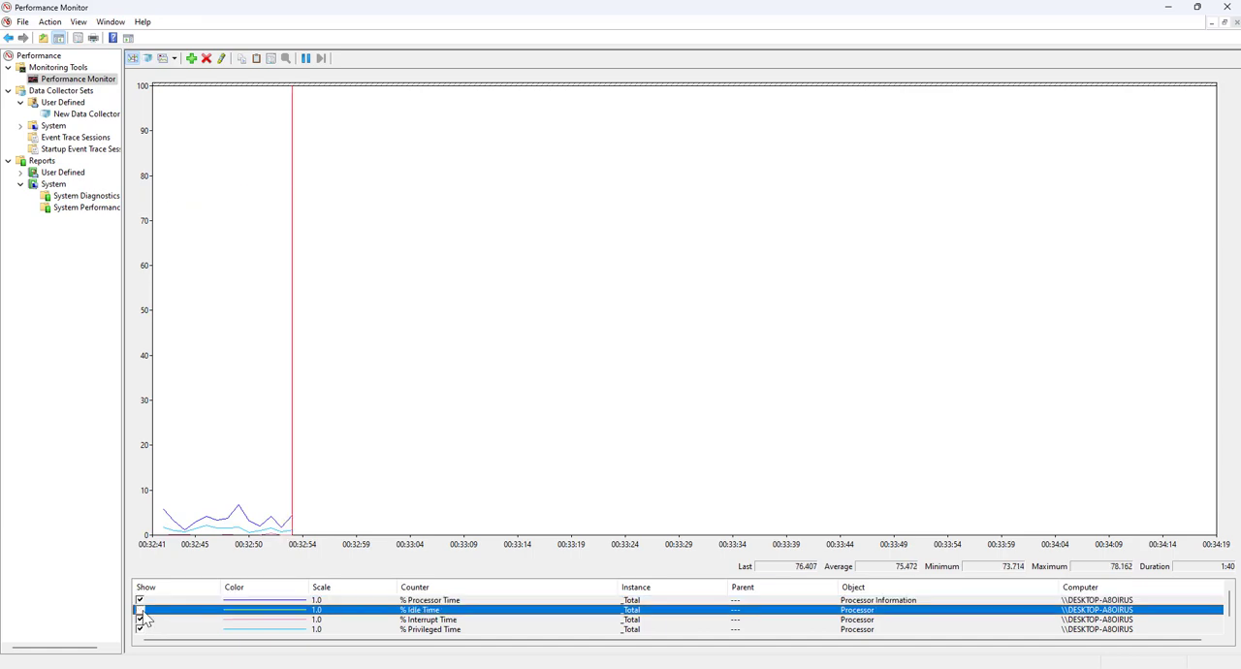
# Scale the selected % Idle Time counter automatically, and set its scale factor to 10.0 in the counter's data properties
pyautogui.rightClick(351, 239)
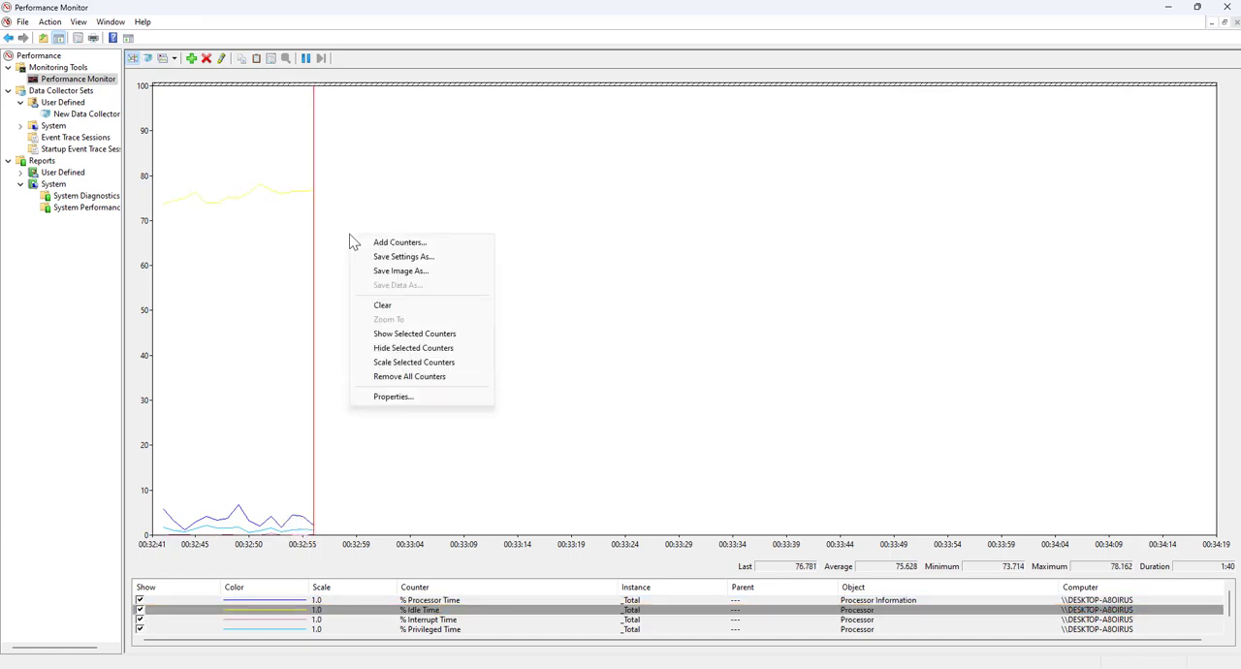
pyautogui.click(400, 363)
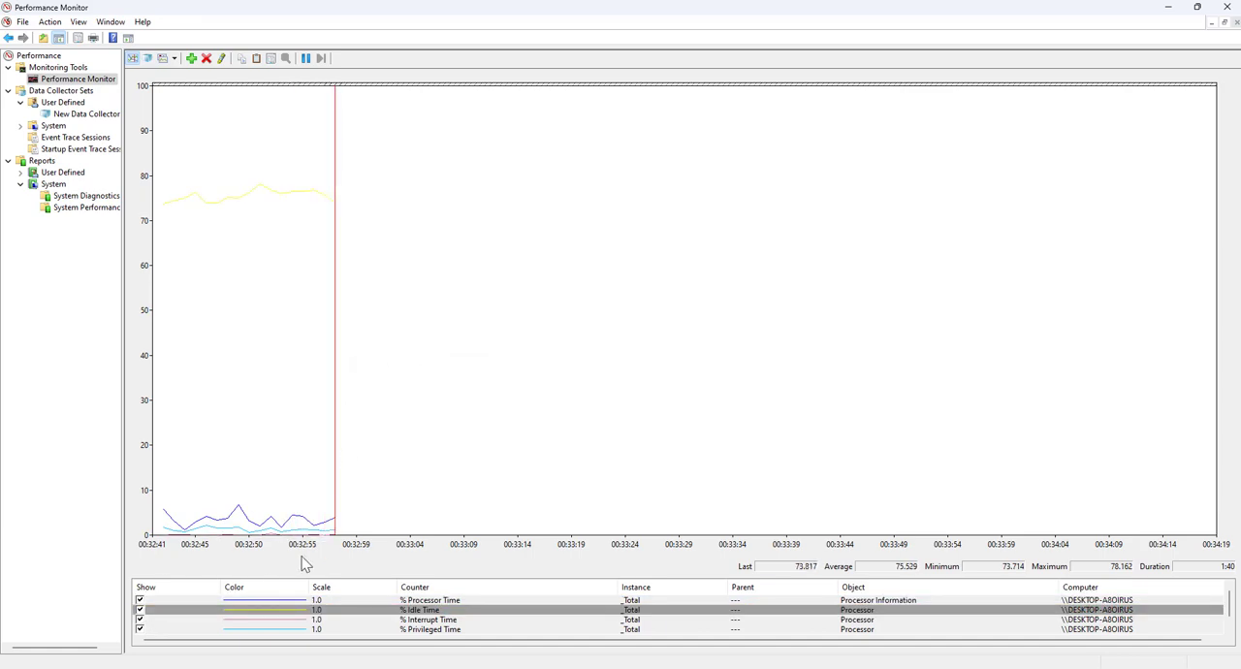
pyautogui.click(290, 611)
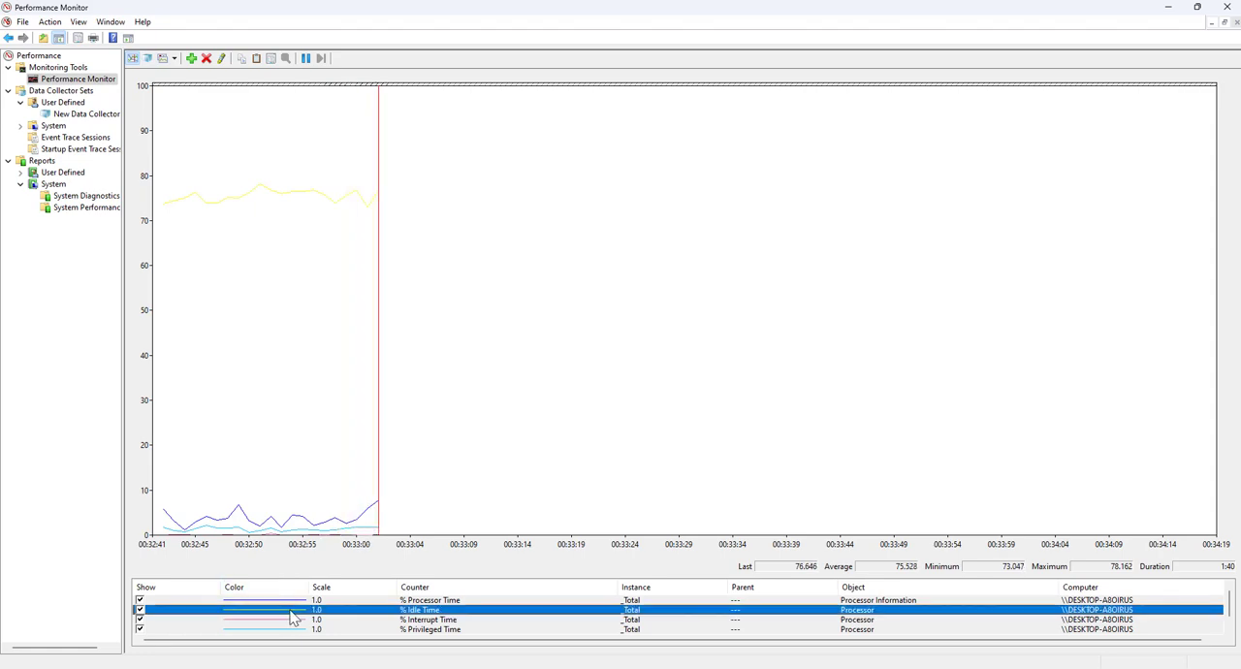
pyautogui.doubleClick(290, 610)
pyautogui.click(245, 316)
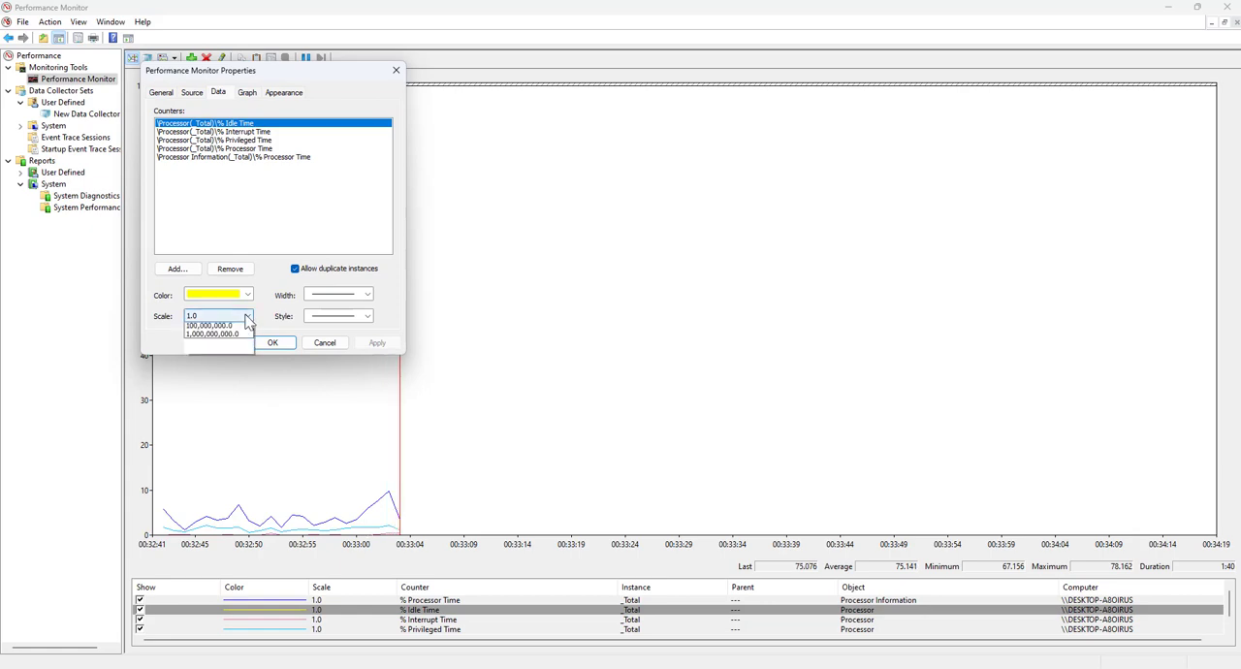
pyautogui.click(216, 413)
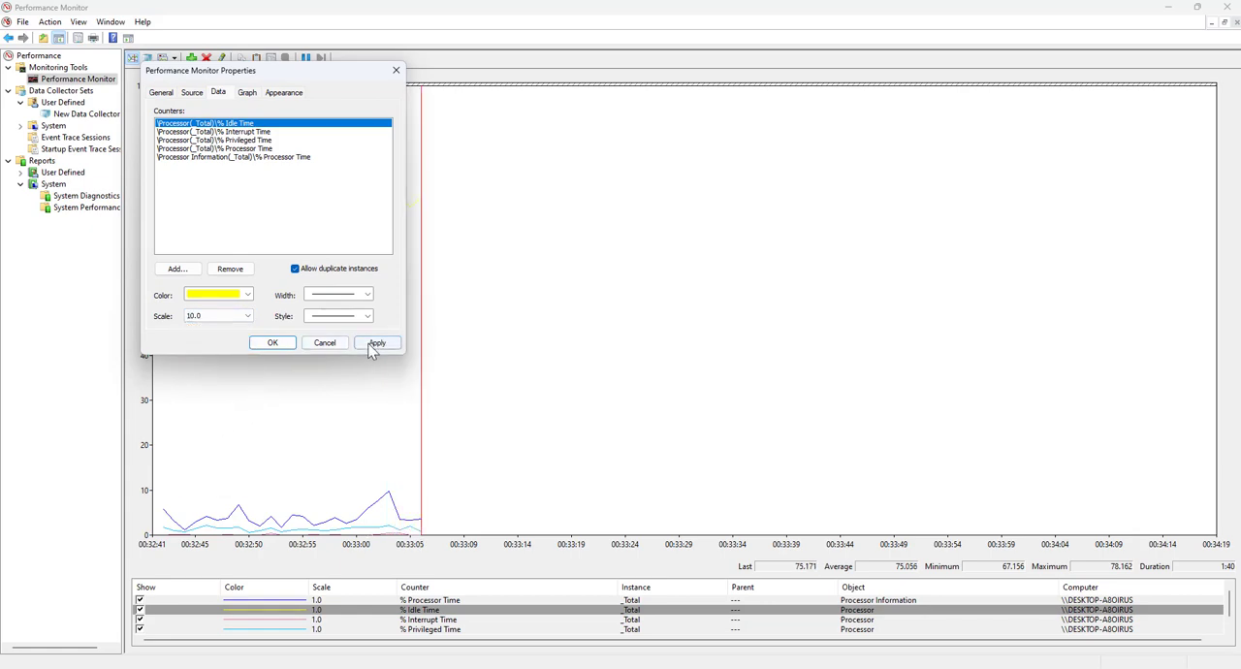
pyautogui.click(272, 346)
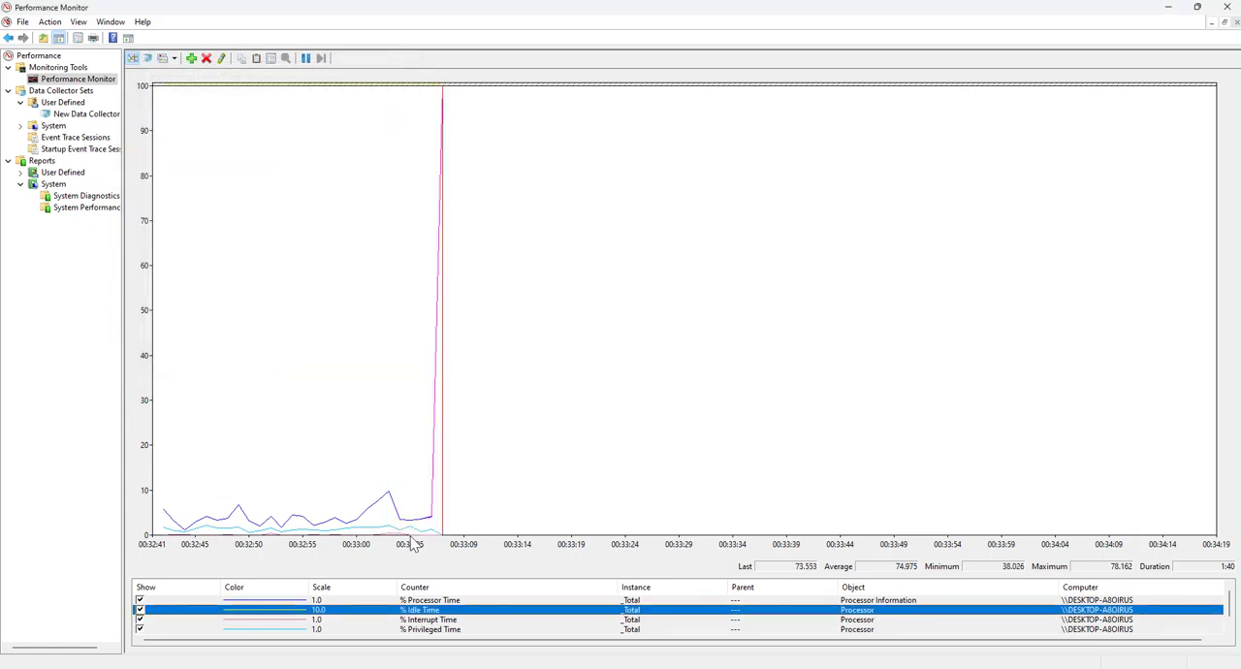
pyautogui.moveTo(405, 539)
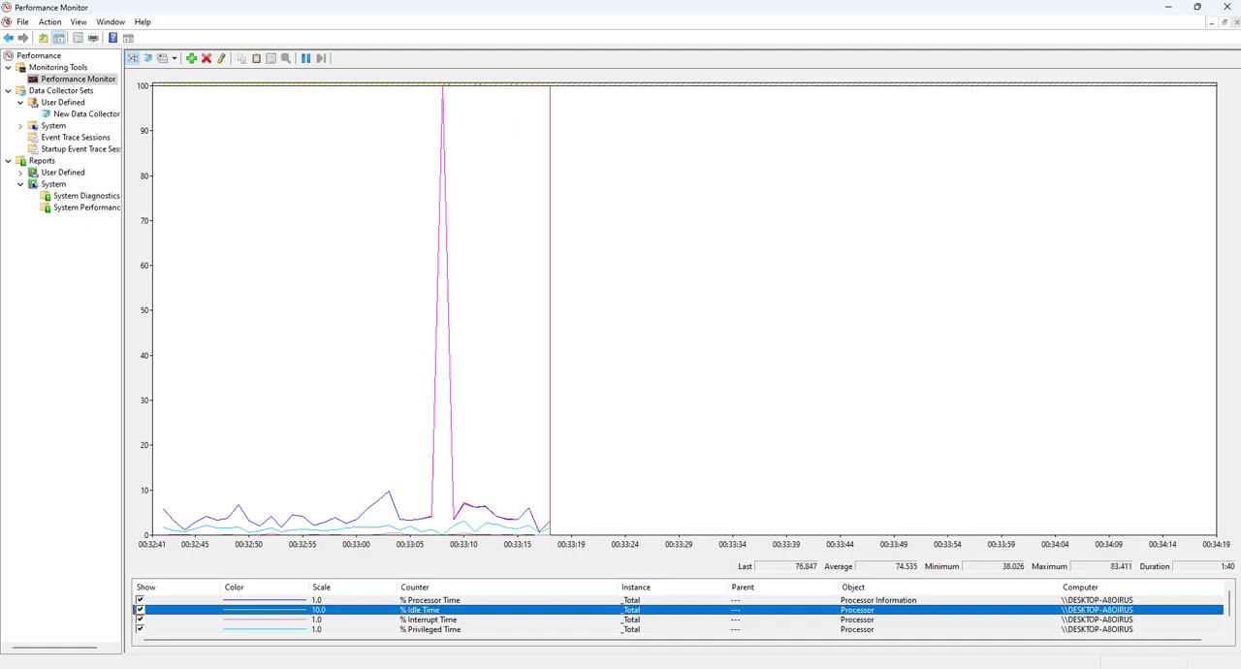
# Open the Add Counters dialog for the live graph and expand the PhysicalDisk counter category
pyautogui.rightClick(532, 173)
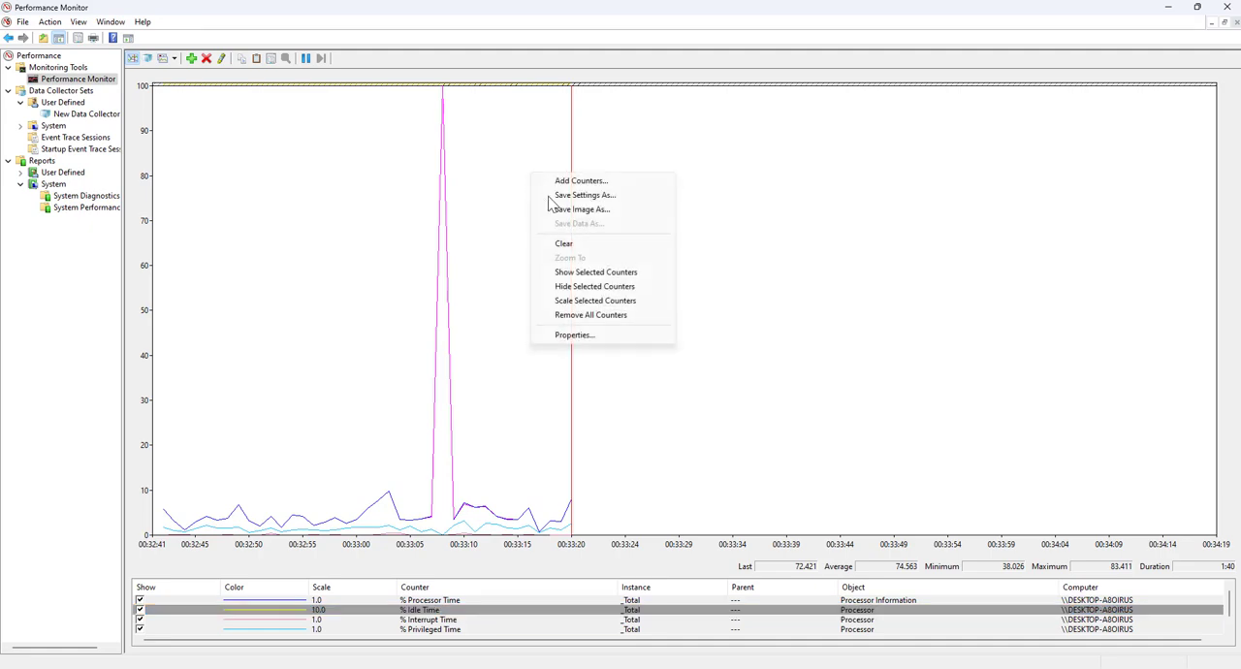
pyautogui.click(578, 182)
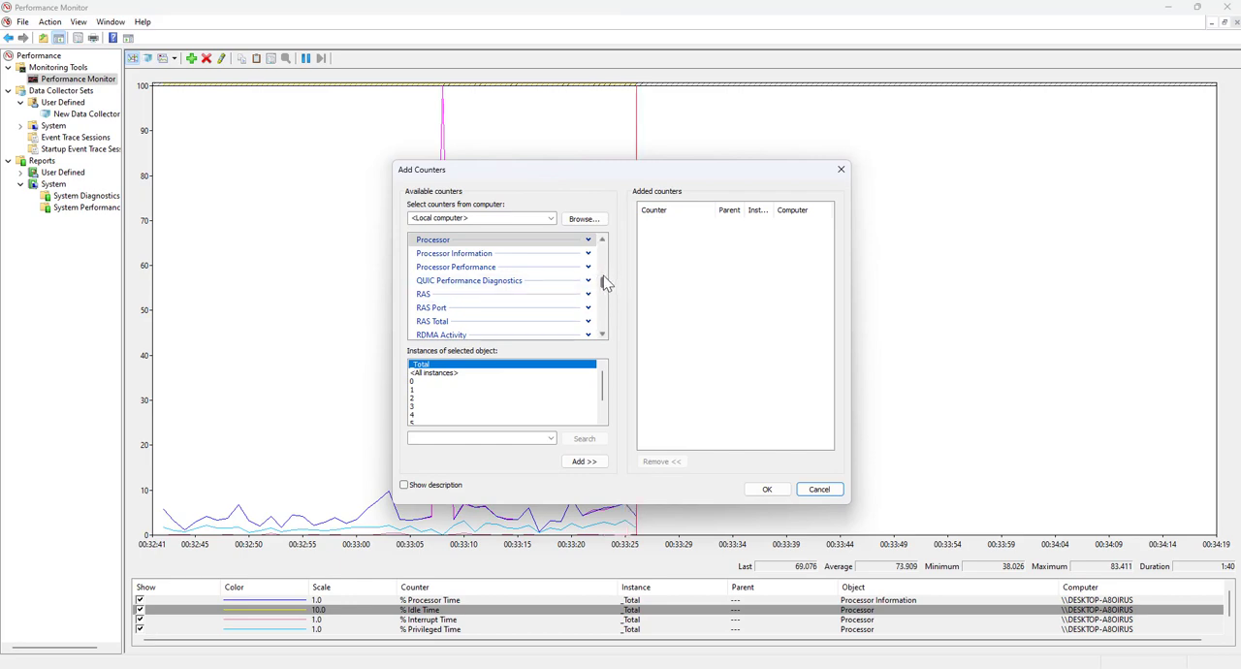
pyautogui.scroll(3, 603, 244)
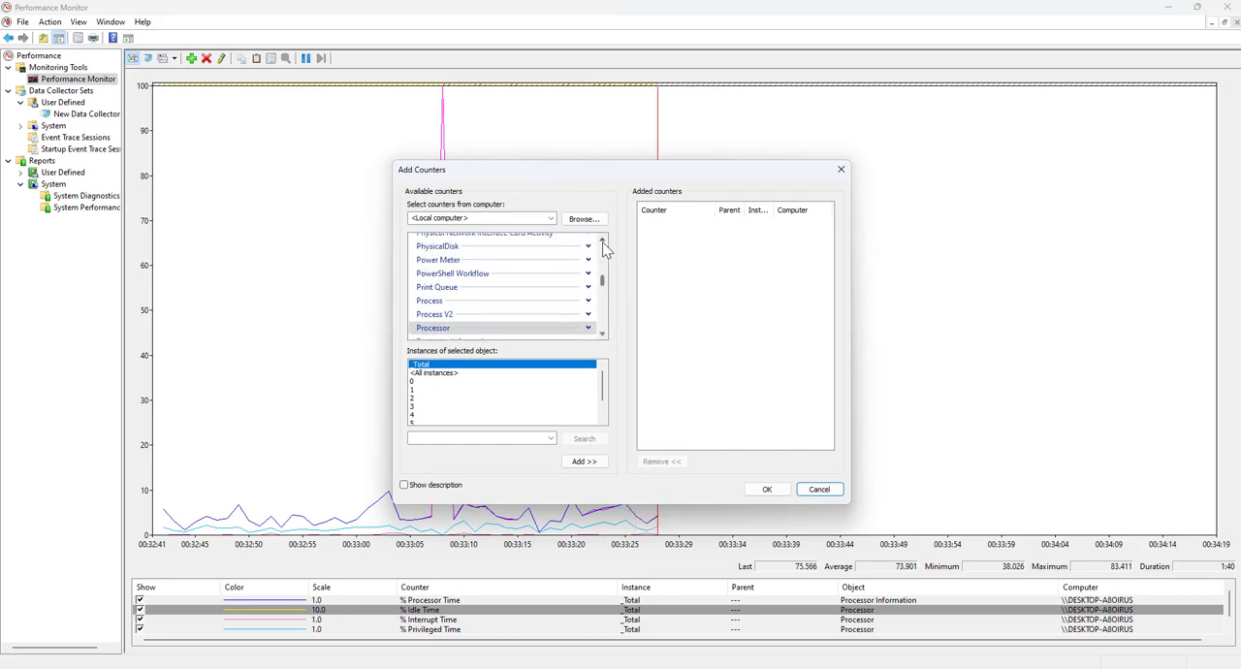
pyautogui.click(602, 243)
pyautogui.click(587, 257)
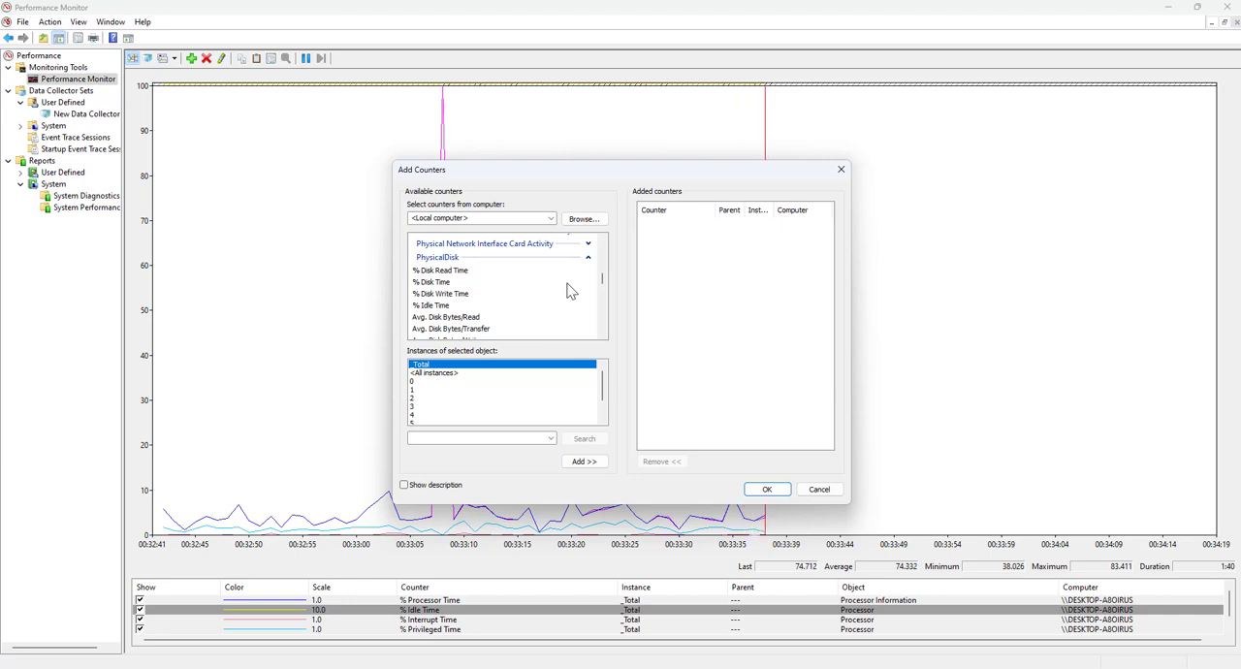
# Go through the PhysicalDisk counters % Disk Time, % Disk Write Time, Disk Bytes/sec, Disk Read Bytes/sec and Disk Reads/sec
pyautogui.click(464, 283)
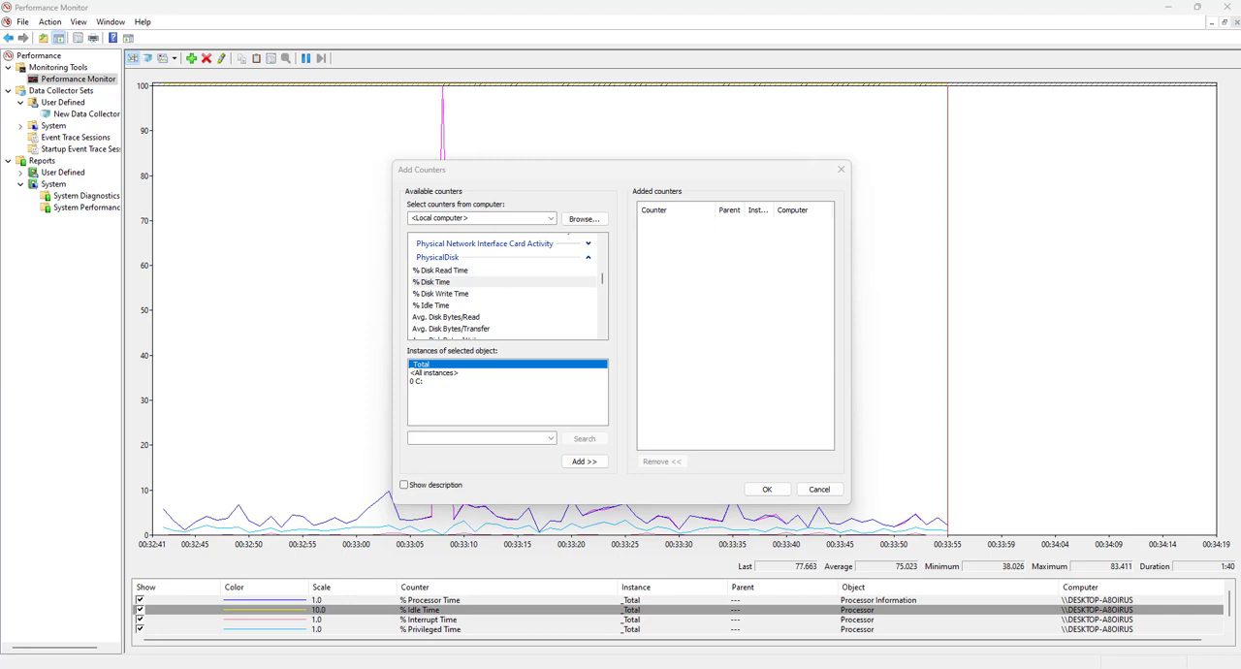
pyautogui.click(444, 294)
pyautogui.scroll(-4, 601, 332)
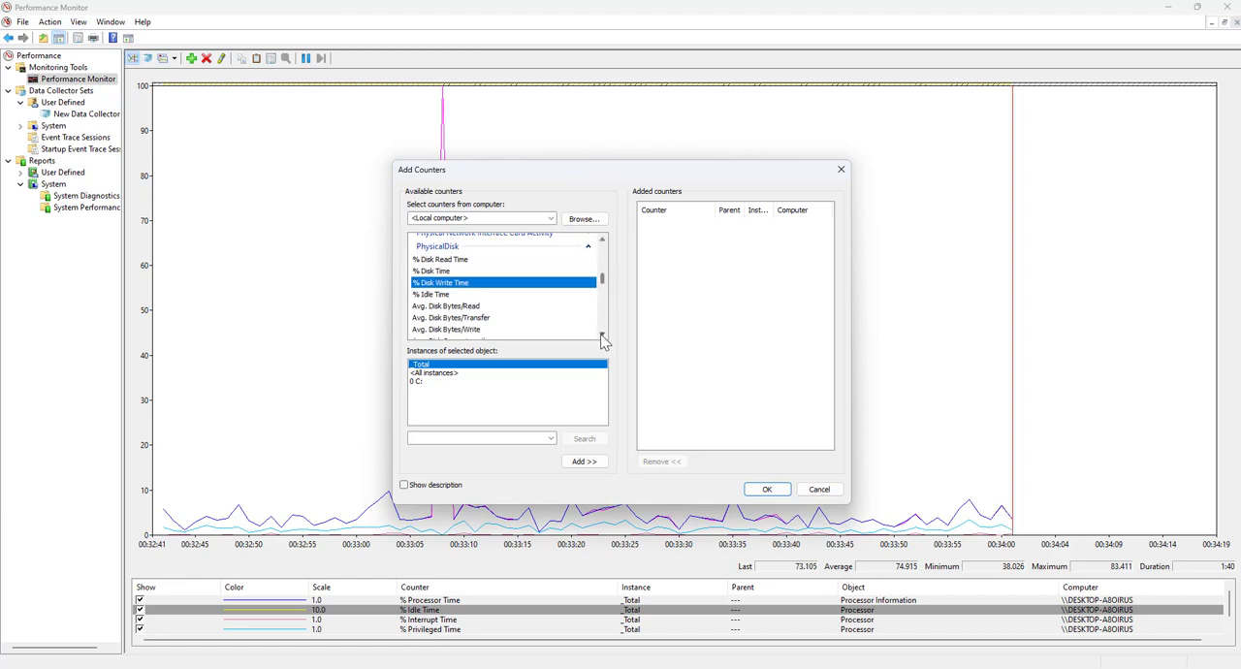
pyautogui.click(435, 291)
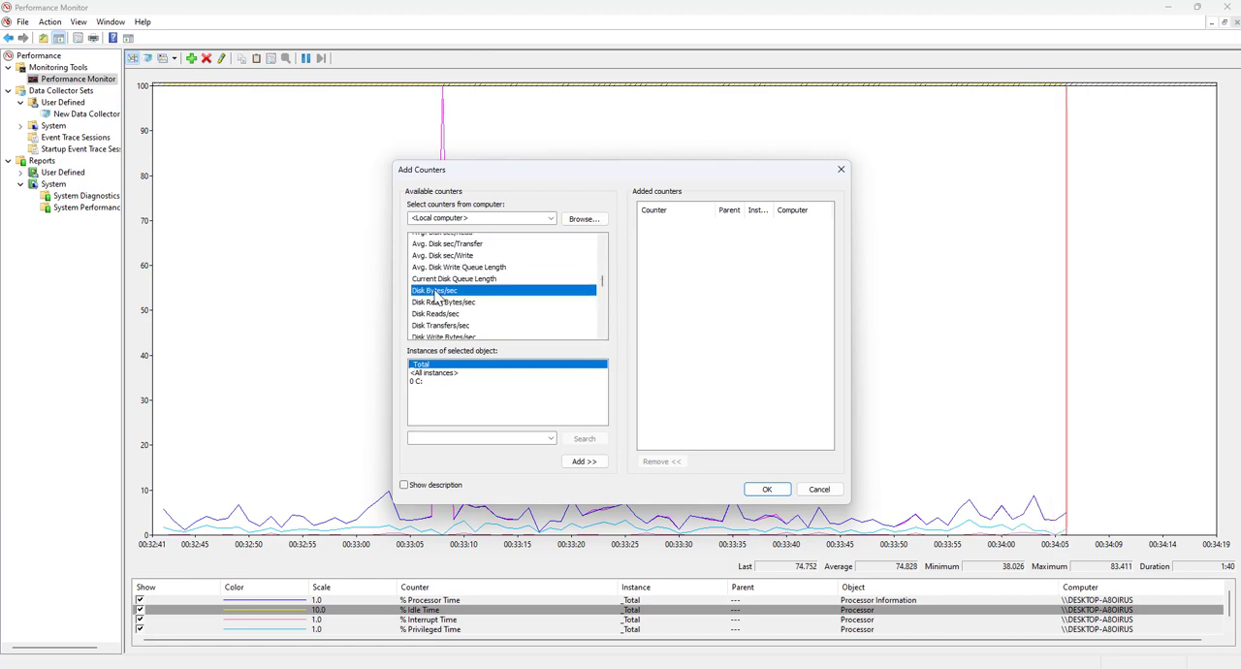
pyautogui.click(443, 304)
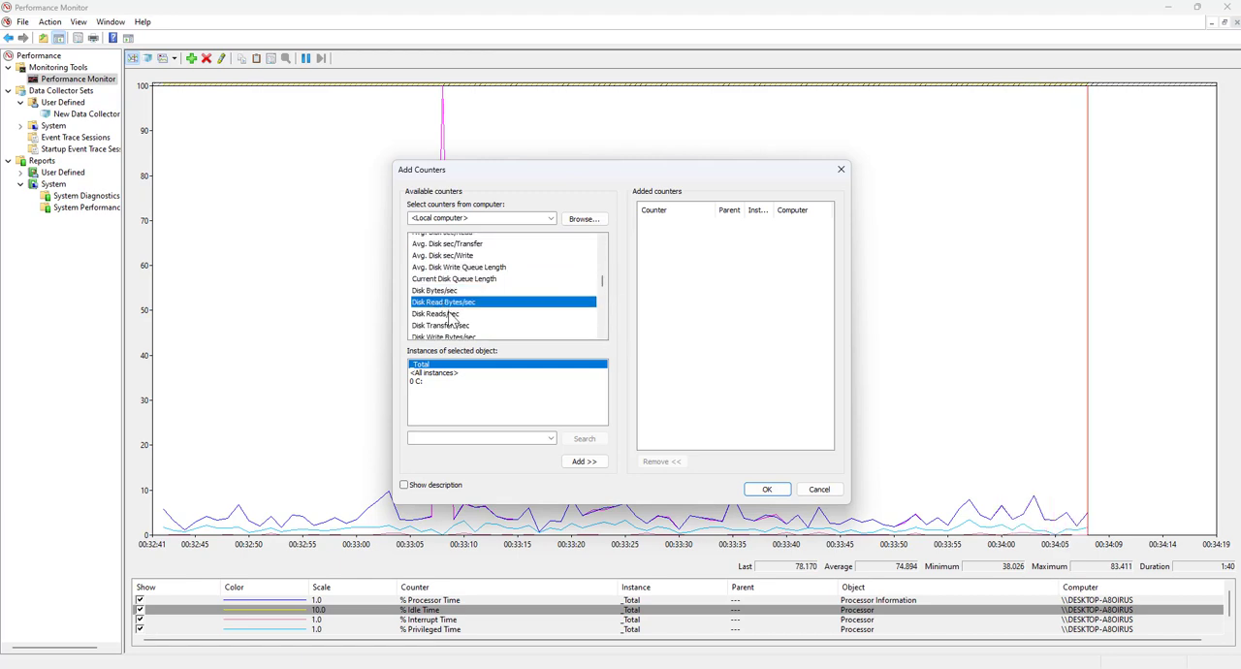
pyautogui.click(448, 314)
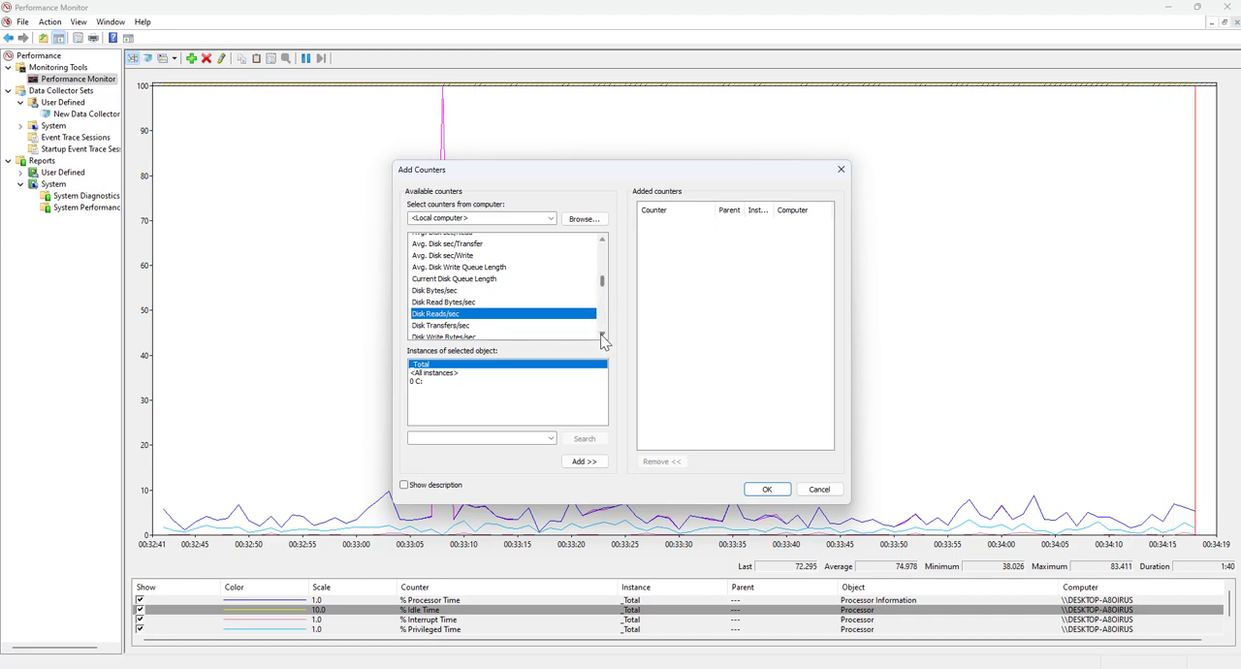
# Collapse the PhysicalDisk counter category
pyautogui.click(603, 243)
pyautogui.click(603, 242)
pyautogui.click(603, 242)
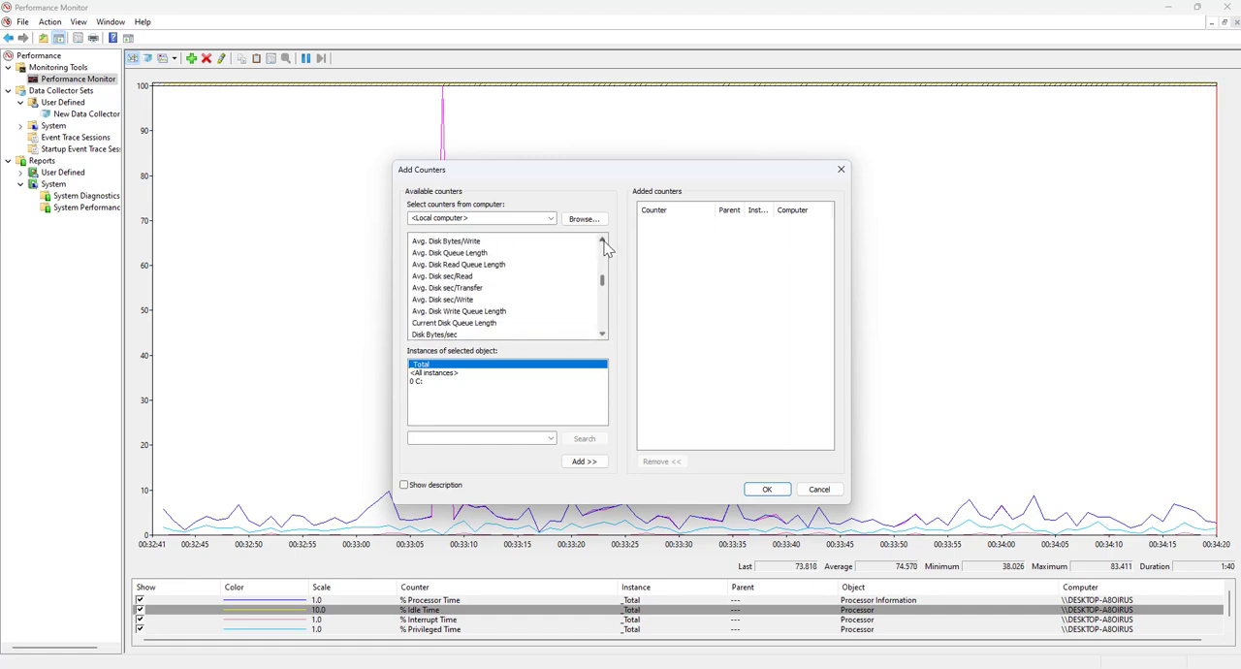
pyautogui.click(603, 242)
pyautogui.click(603, 242)
pyautogui.click(603, 242)
pyautogui.click(603, 241)
pyautogui.click(603, 240)
pyautogui.click(603, 241)
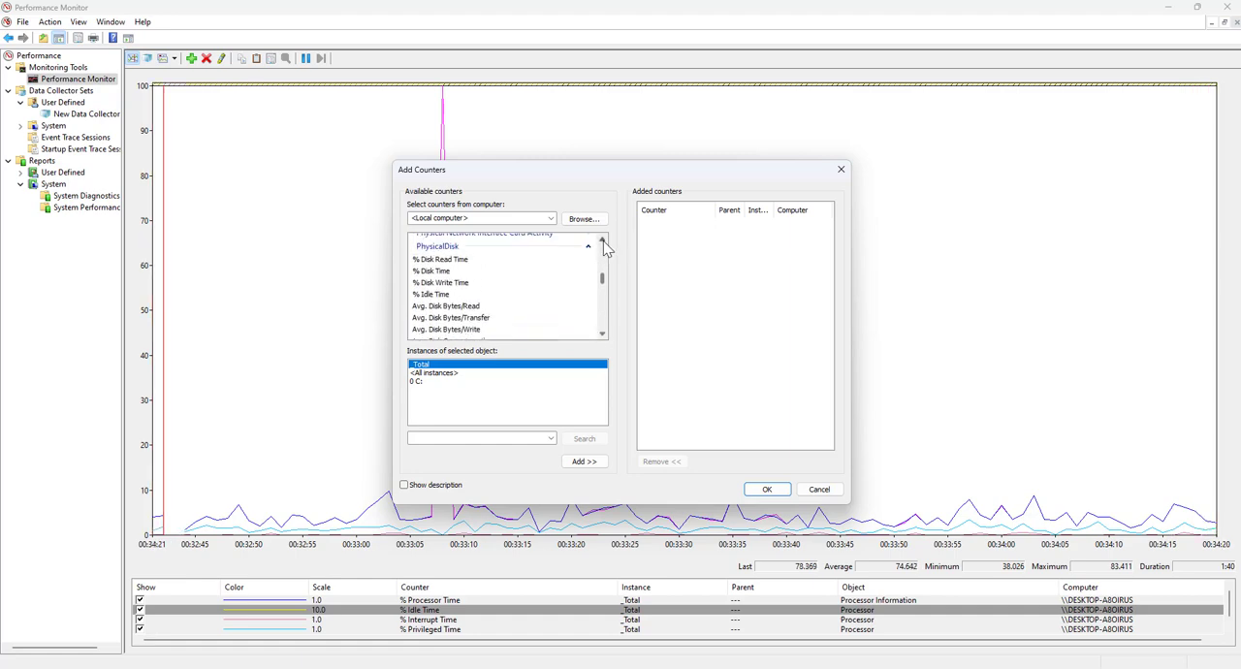
pyautogui.click(603, 240)
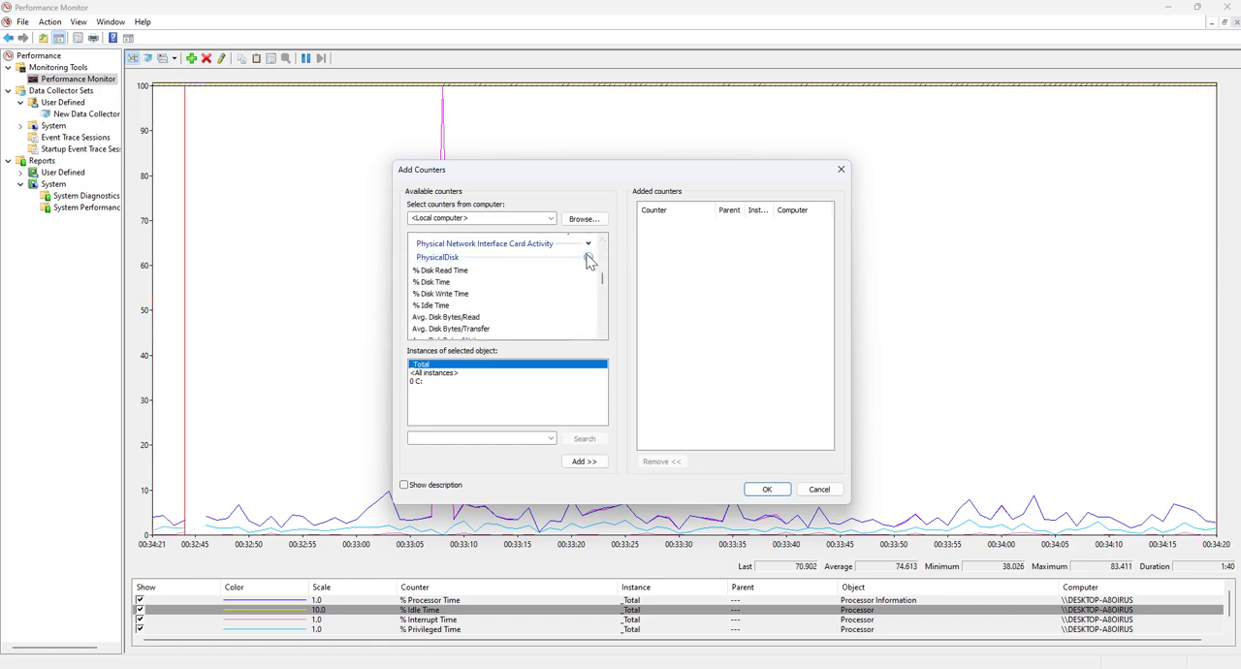
pyautogui.click(589, 258)
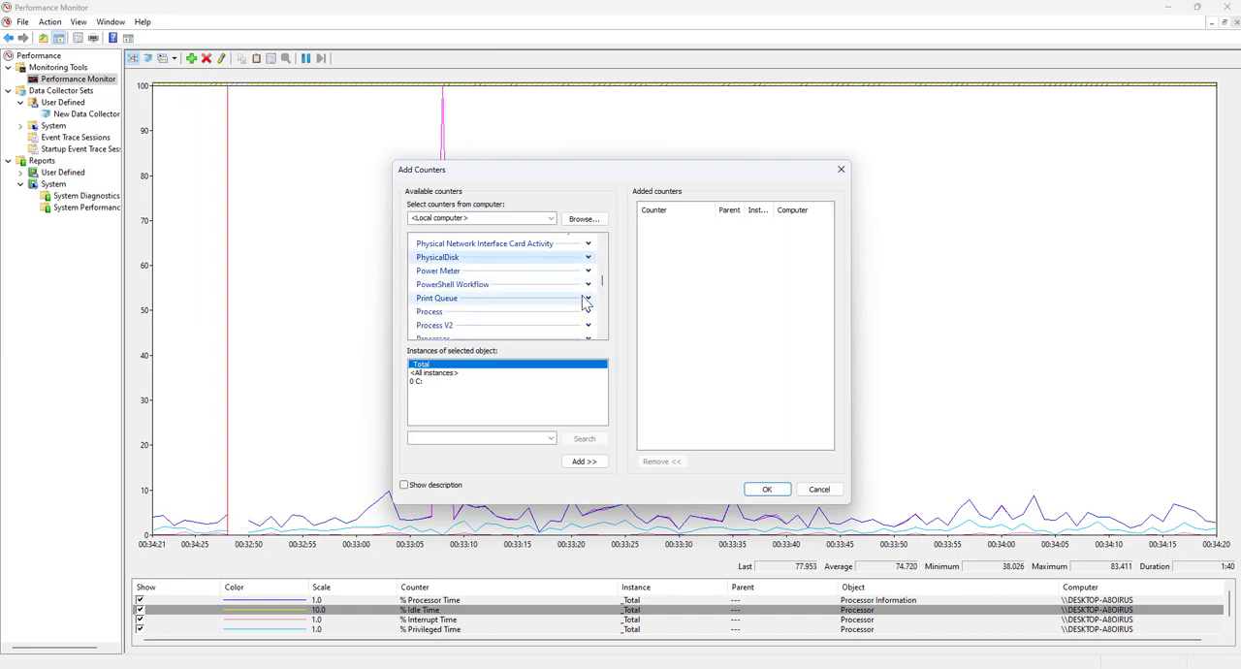
# Expand the Processor counter category and look at its % Interrupt Time and % Privileged Time counters
pyautogui.click(602, 335)
pyautogui.click(602, 336)
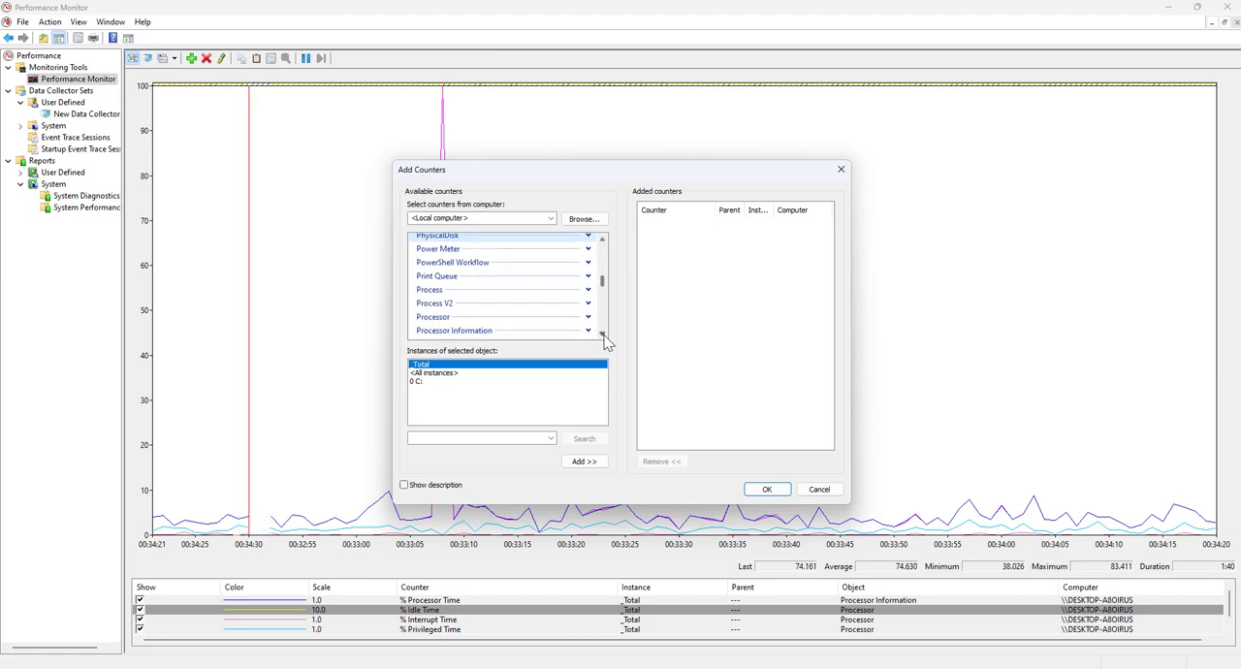
pyautogui.click(603, 335)
pyautogui.click(589, 306)
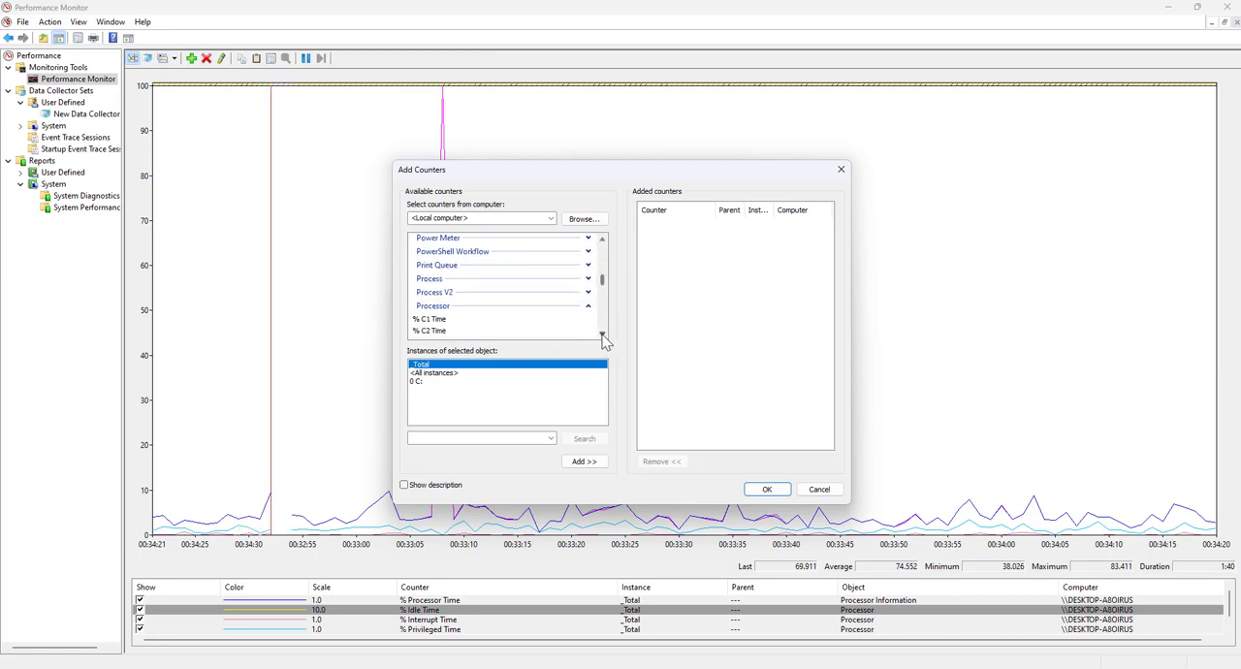
pyautogui.click(602, 336)
pyautogui.click(602, 335)
pyautogui.click(602, 336)
pyautogui.click(602, 336)
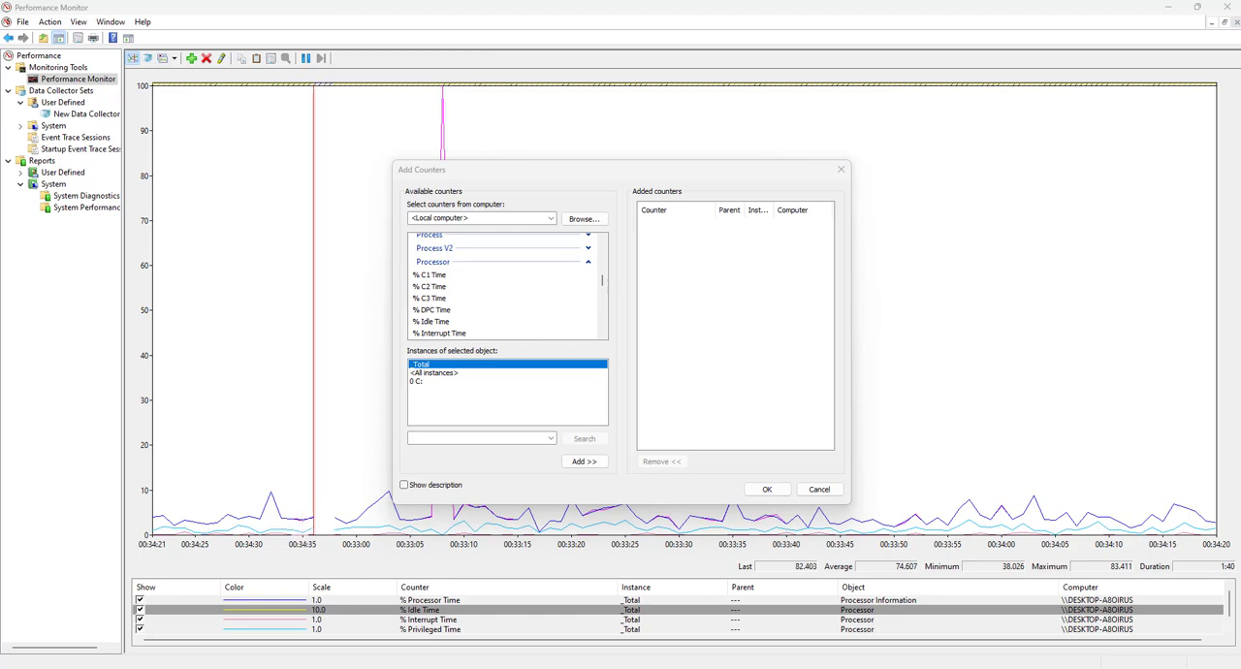
pyautogui.click(452, 333)
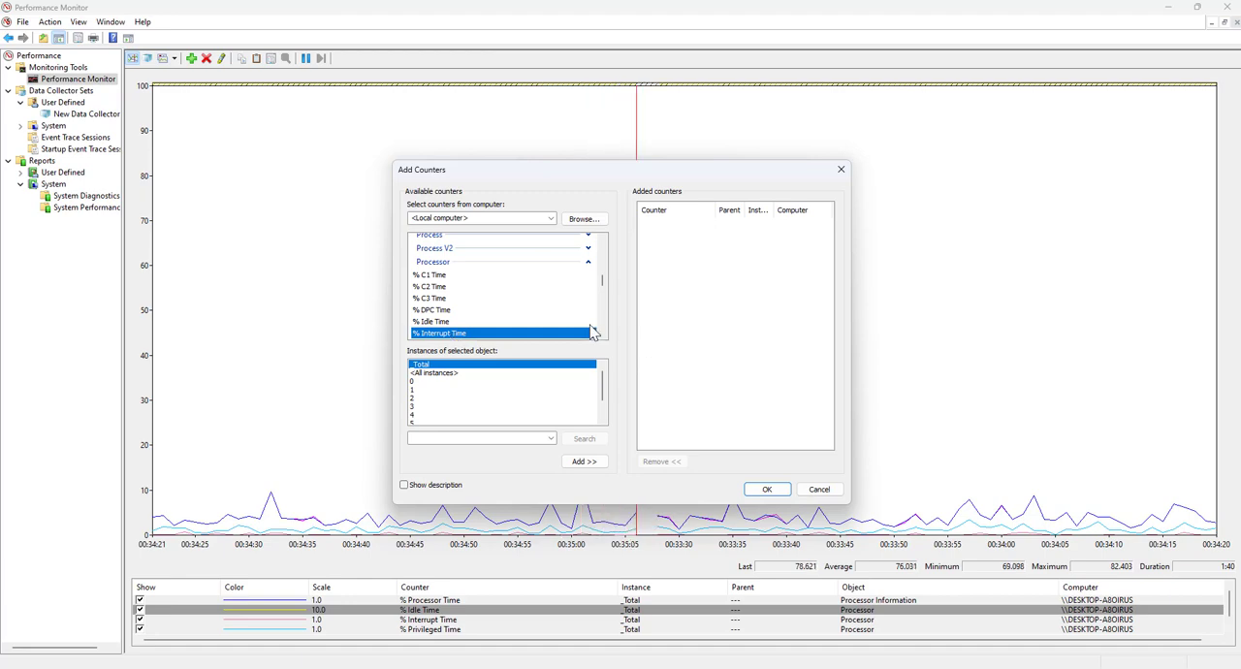
pyautogui.scroll(-1, 601, 336)
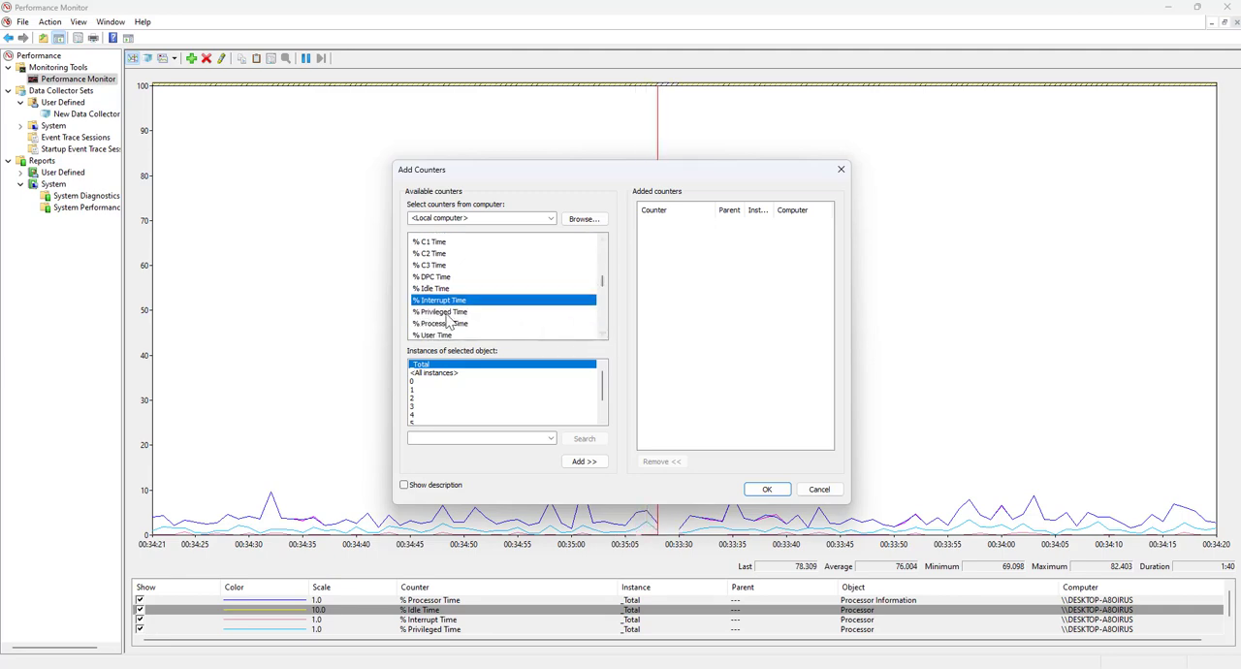
pyautogui.click(448, 312)
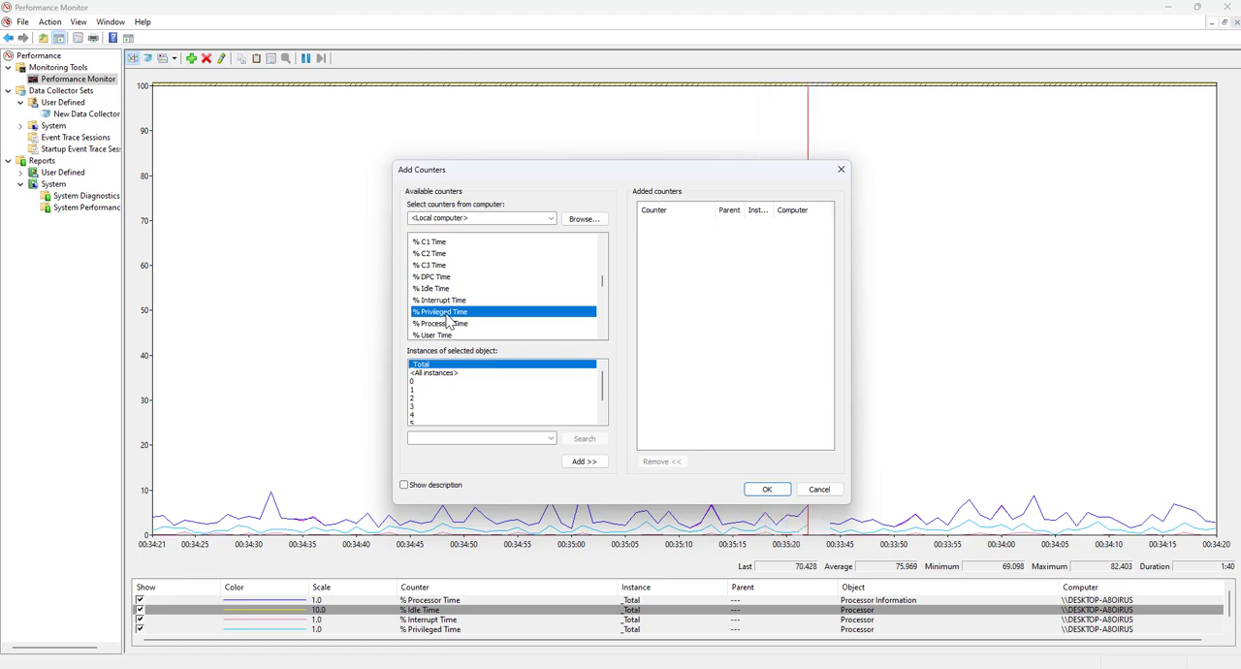
# Look through the Network Adapter counters, including Bytes Received/sec and Bytes Sent/sec
pyautogui.moveTo(601, 283); pyautogui.dragTo(604, 328)
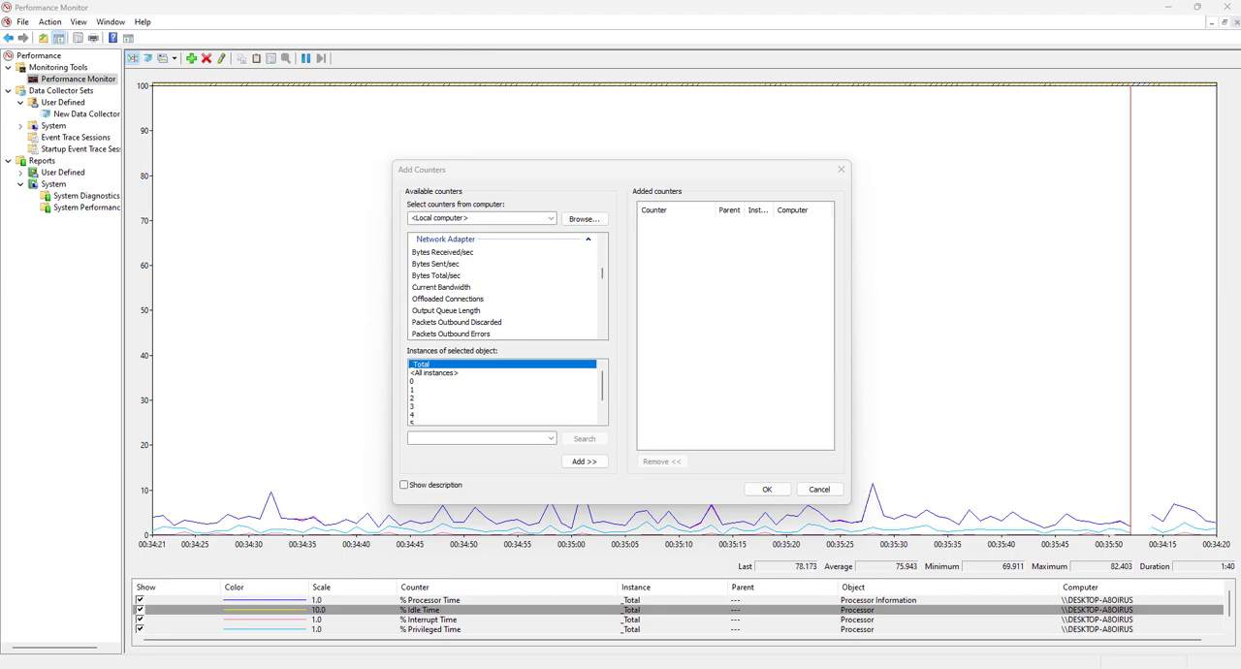
pyautogui.click(457, 254)
pyautogui.click(455, 265)
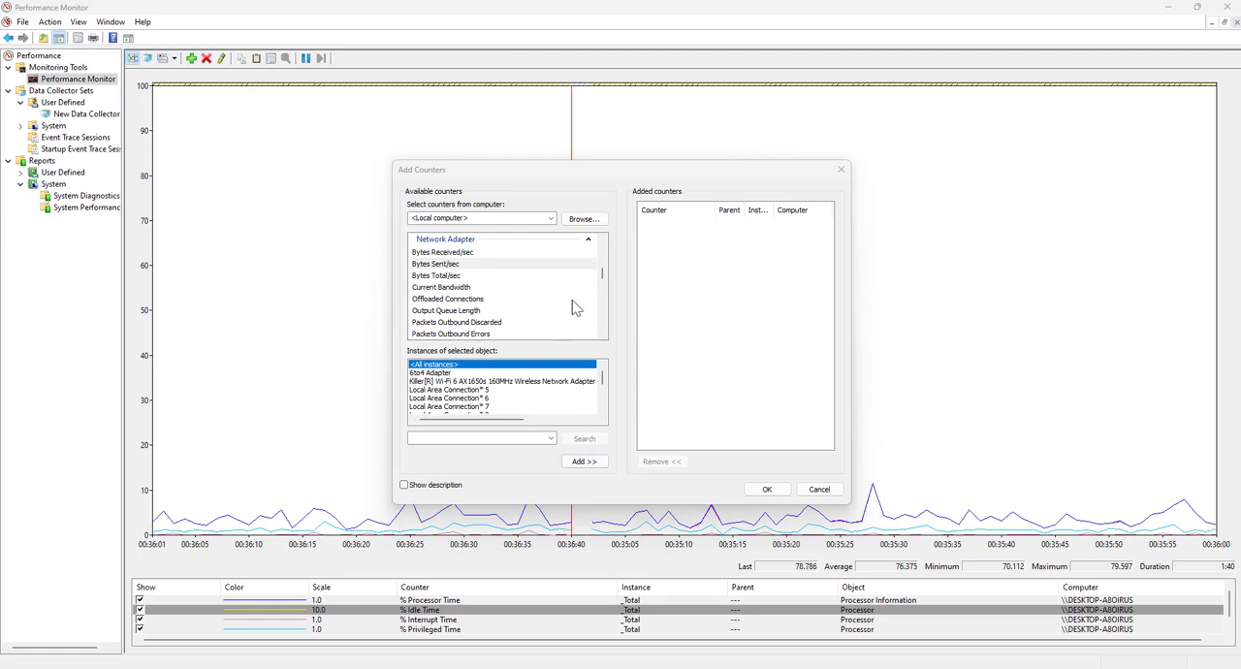
pyautogui.click(603, 335)
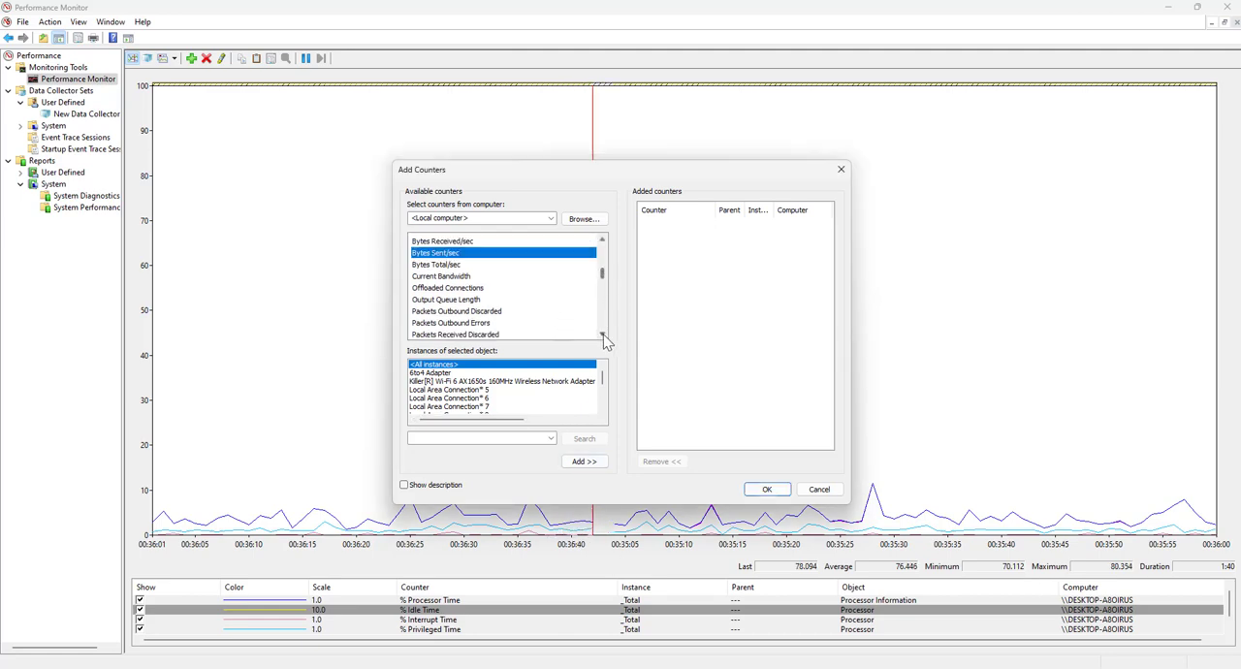
pyautogui.click(603, 336)
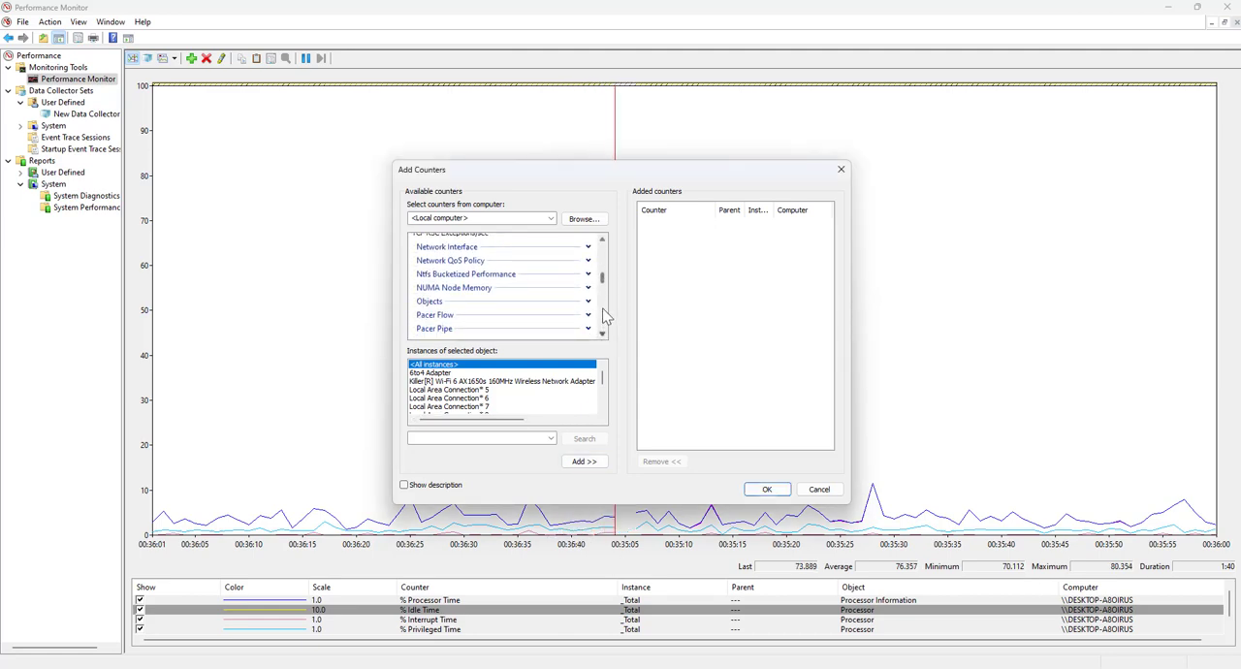
# Expand the Memory counter category and look at its % Committed Bytes In Use and Available MBytes counters
pyautogui.click(602, 242)
pyautogui.click(602, 241)
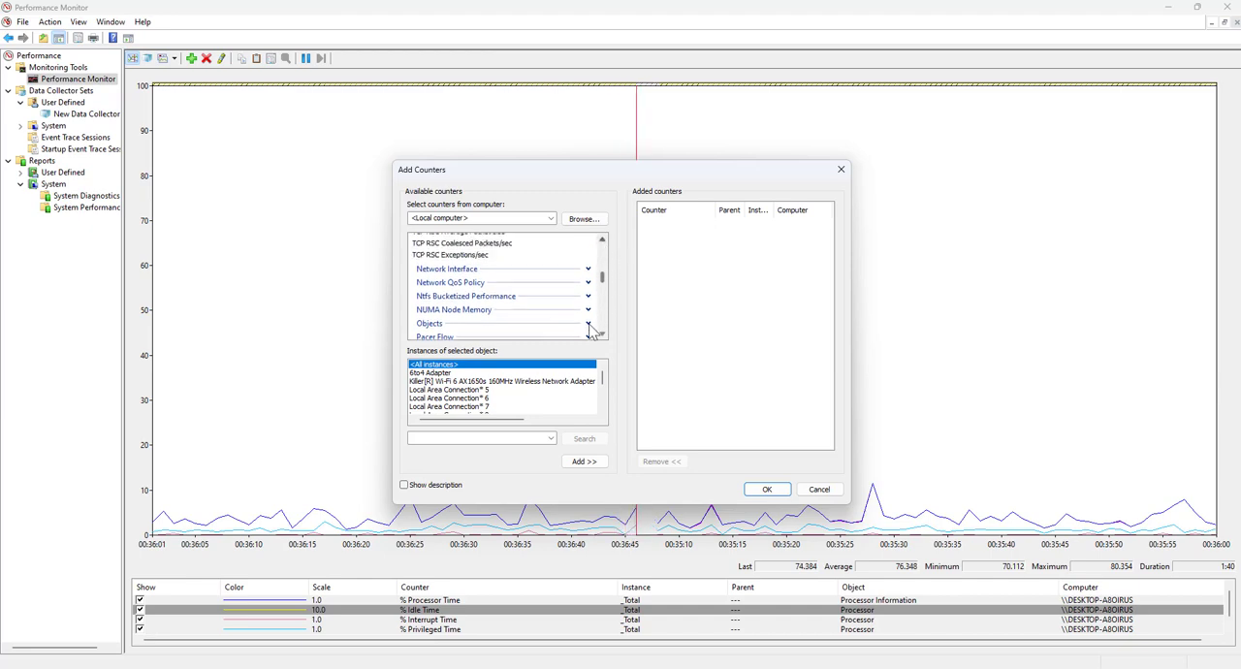
pyautogui.click(603, 242)
pyautogui.click(603, 242)
pyautogui.moveTo(602, 242); pyautogui.dragTo(603, 242)
pyautogui.click(588, 256)
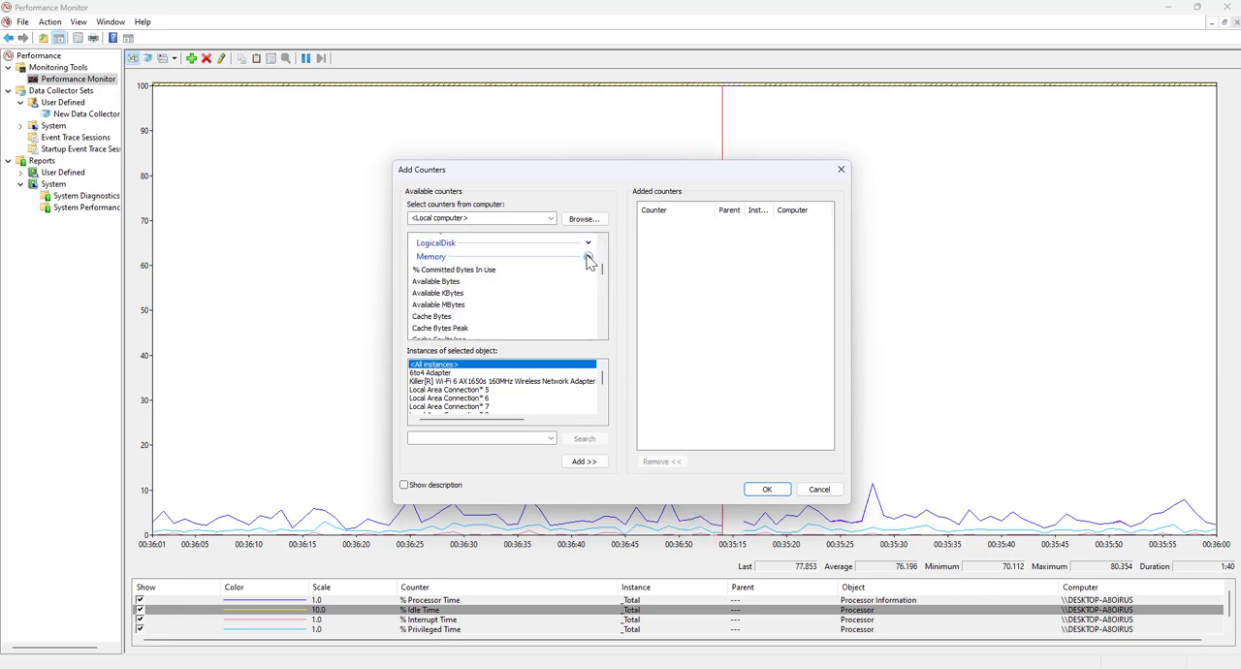
pyautogui.click(504, 271)
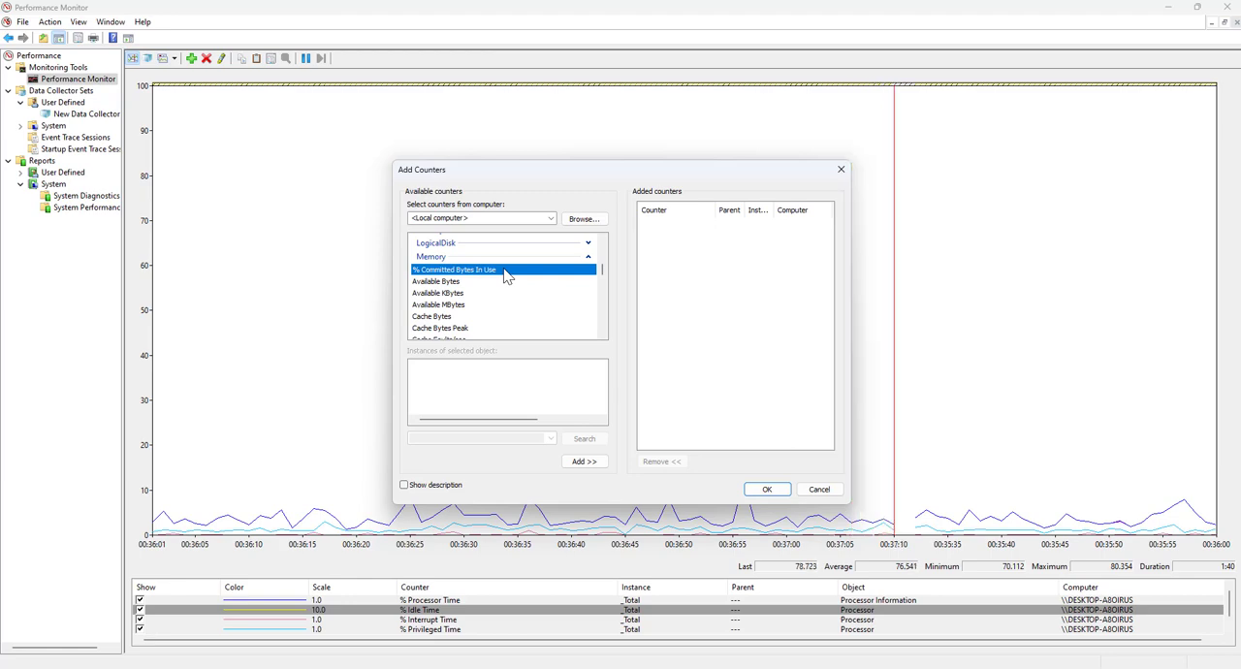
pyautogui.click(466, 306)
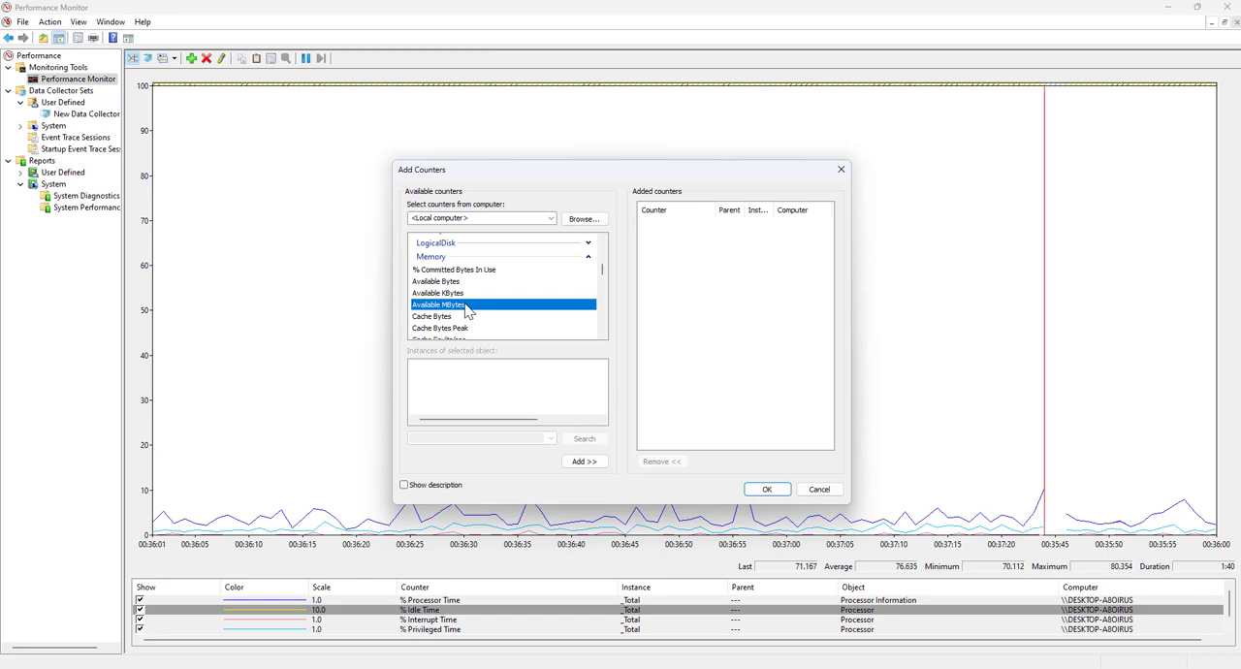
pyautogui.scroll(-7, 602, 336)
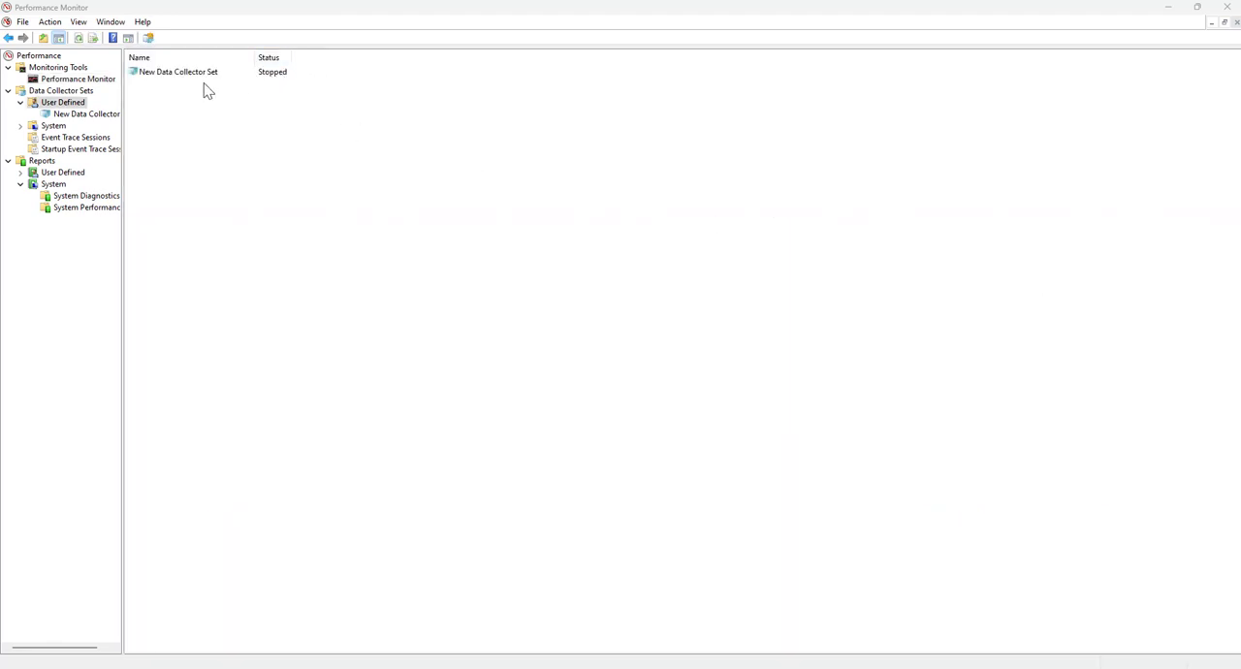
# Start the user-defined New Data Collector Set and check the output path of DataCollector01
pyautogui.rightClick(186, 81)
pyautogui.click(200, 86)
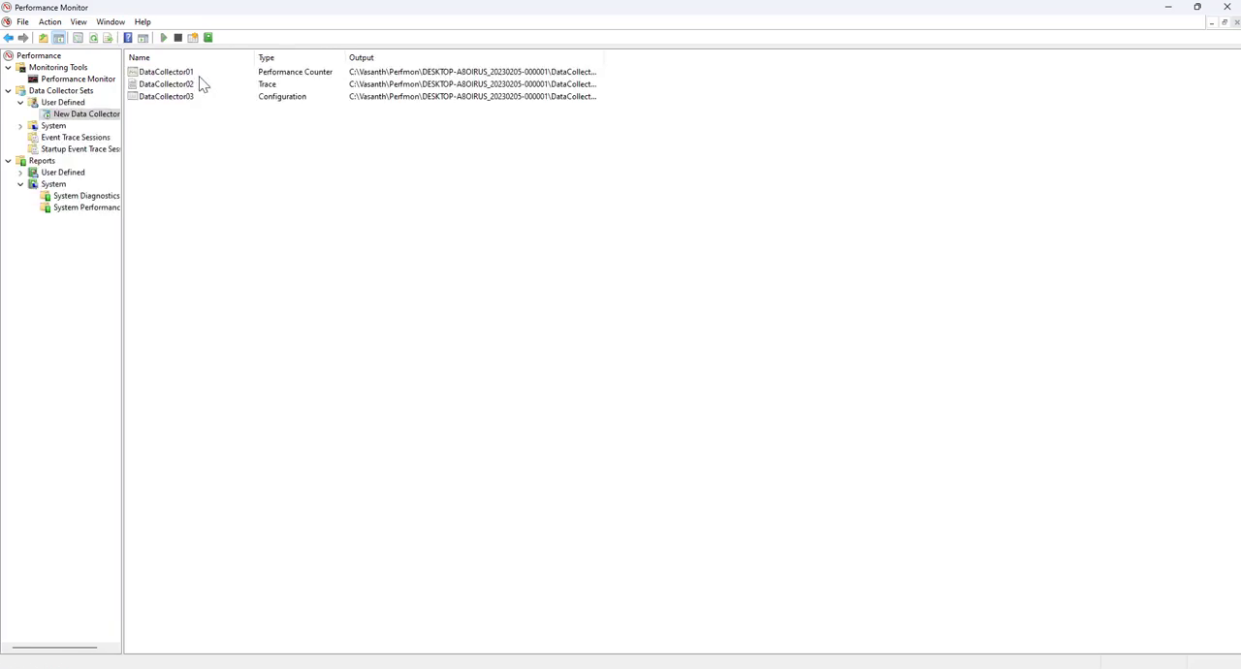
pyautogui.rightClick(423, 75)
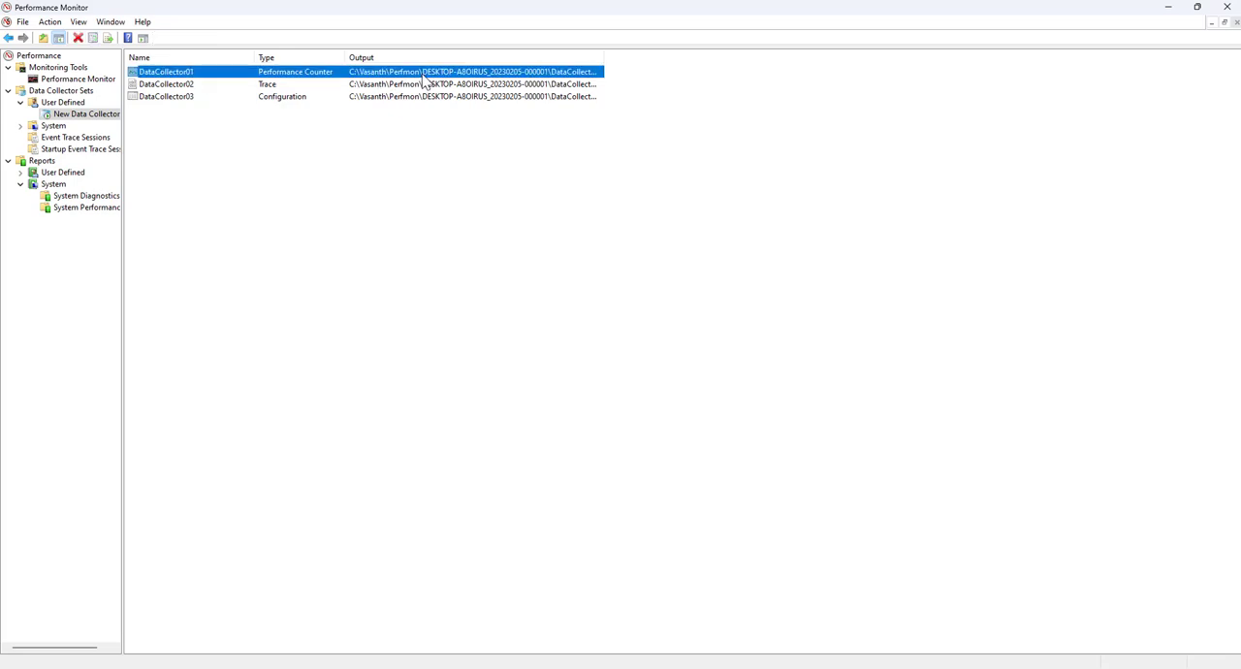
pyautogui.click(450, 162)
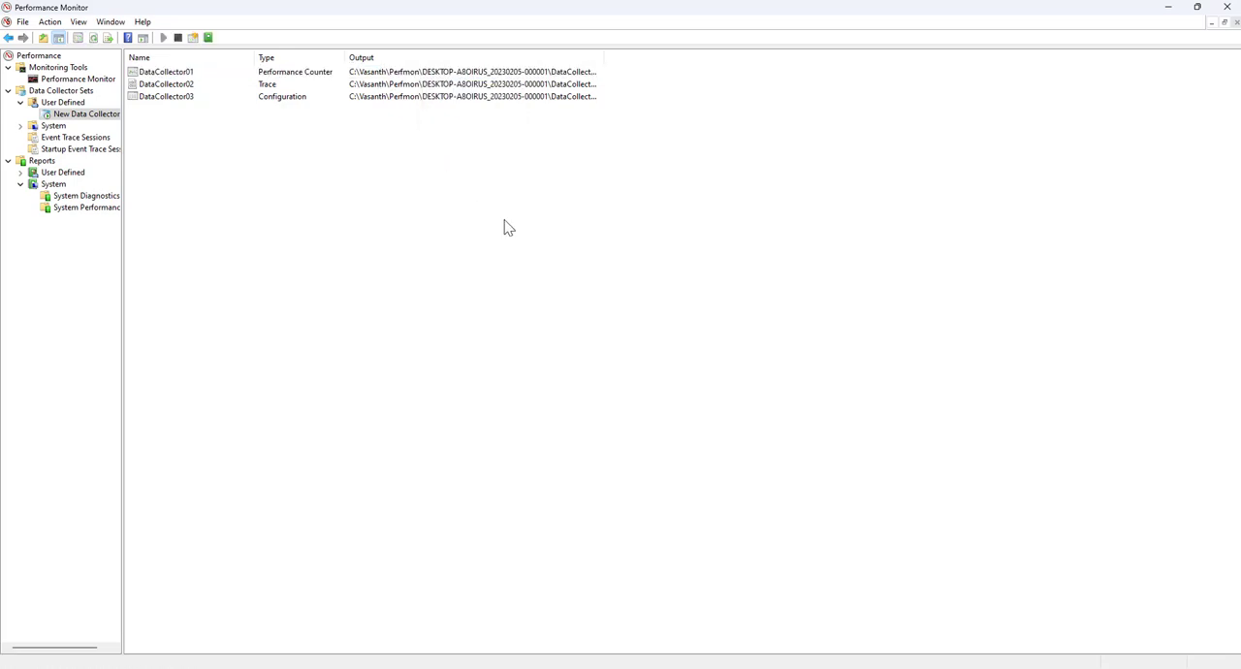
# Switch to the set's output folder in File Explorer and open the DataCollector01.blg log
pyautogui.click(563, 668)
pyautogui.click(172, 125)
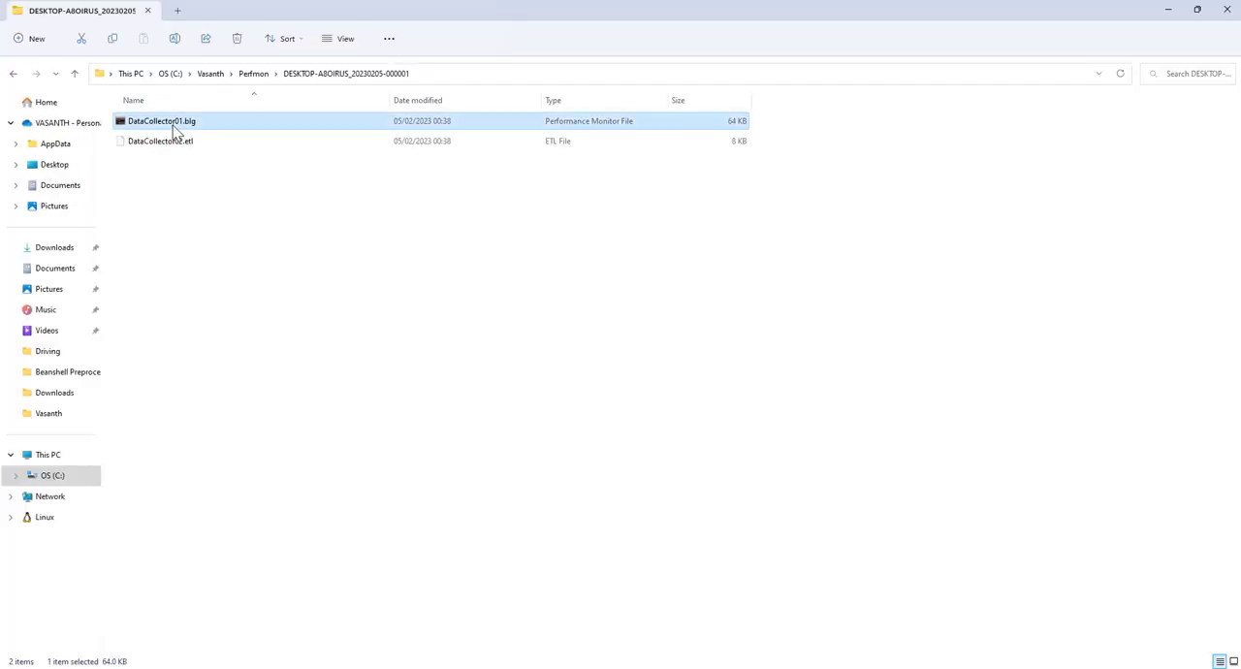
pyautogui.doubleClick(173, 126)
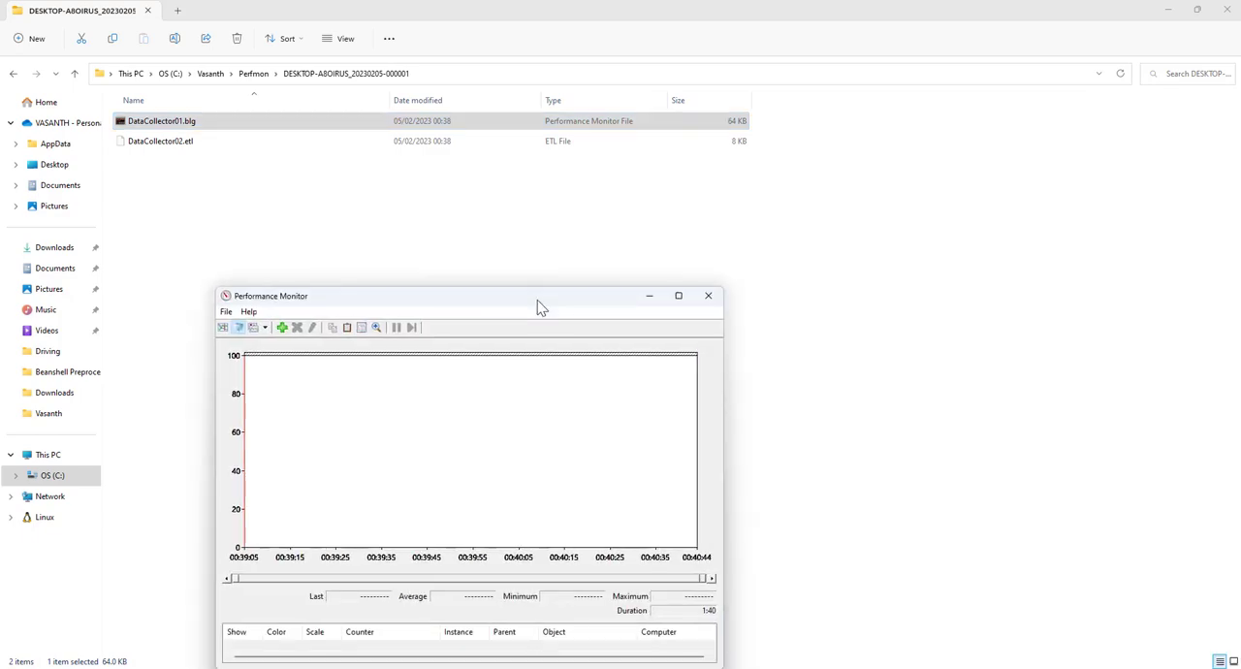
pyautogui.moveTo(538, 300); pyautogui.dragTo(642, 229)
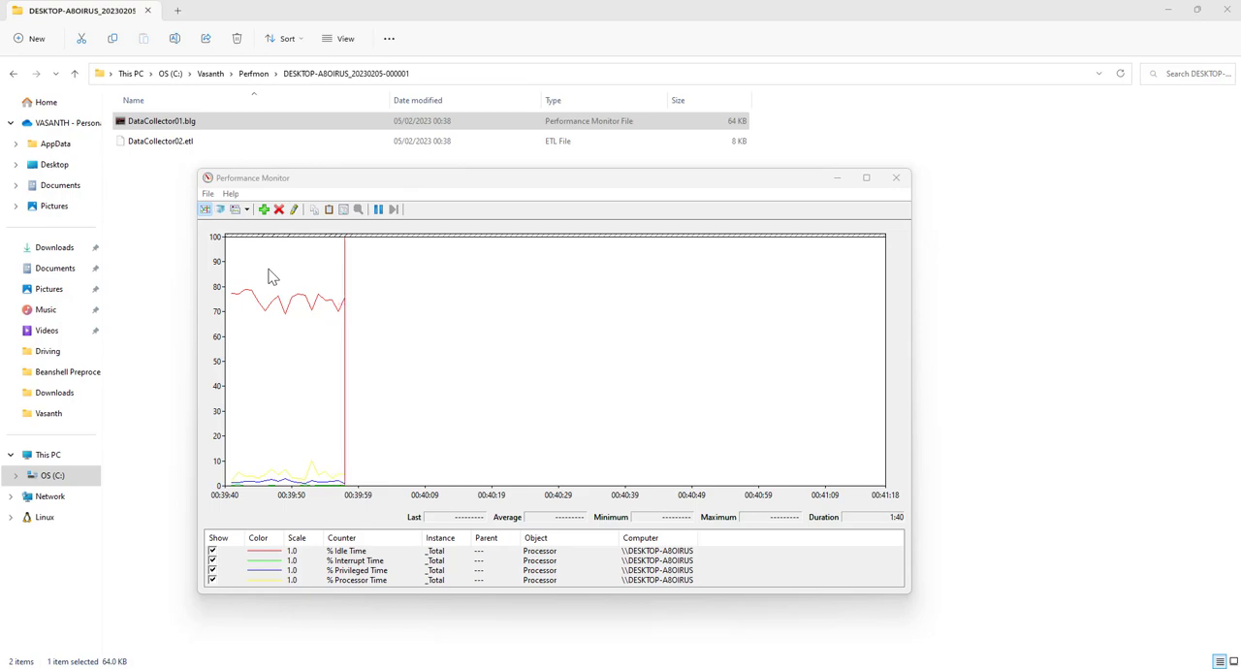
# Pause, resume and pause the graph again, inspect the latest % Processor Time point, and put the graph window away
pyautogui.click(379, 211)
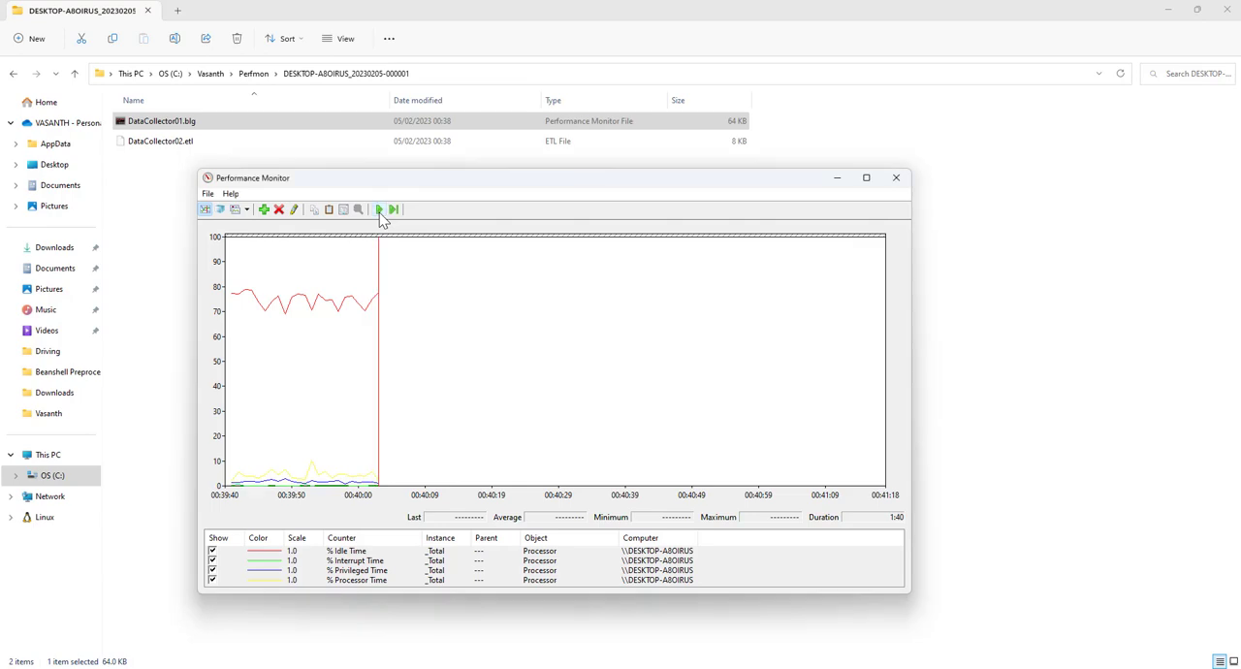
pyautogui.click(380, 211)
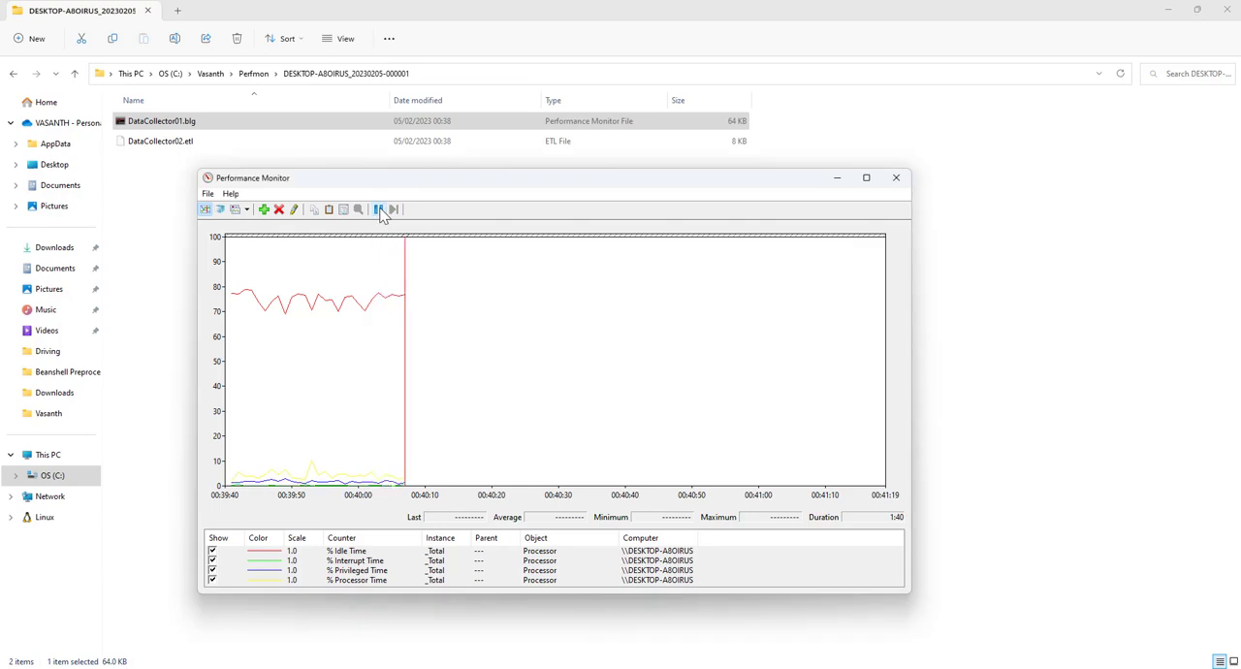
pyautogui.click(380, 210)
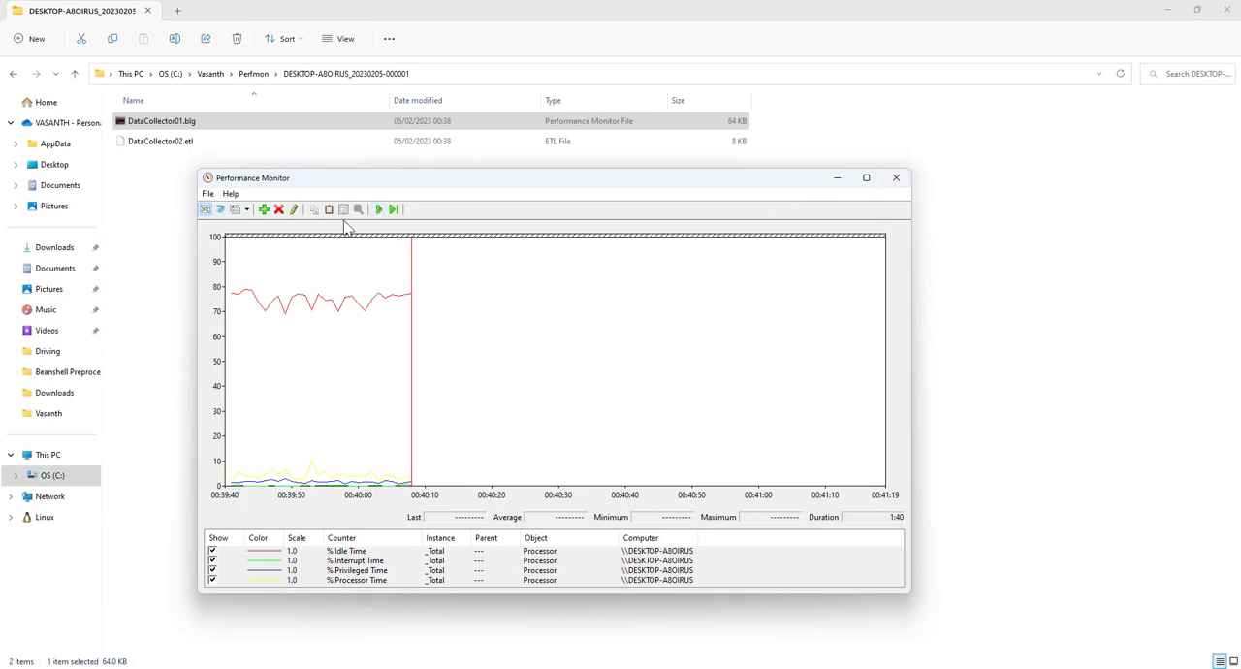
pyautogui.moveTo(413, 481)
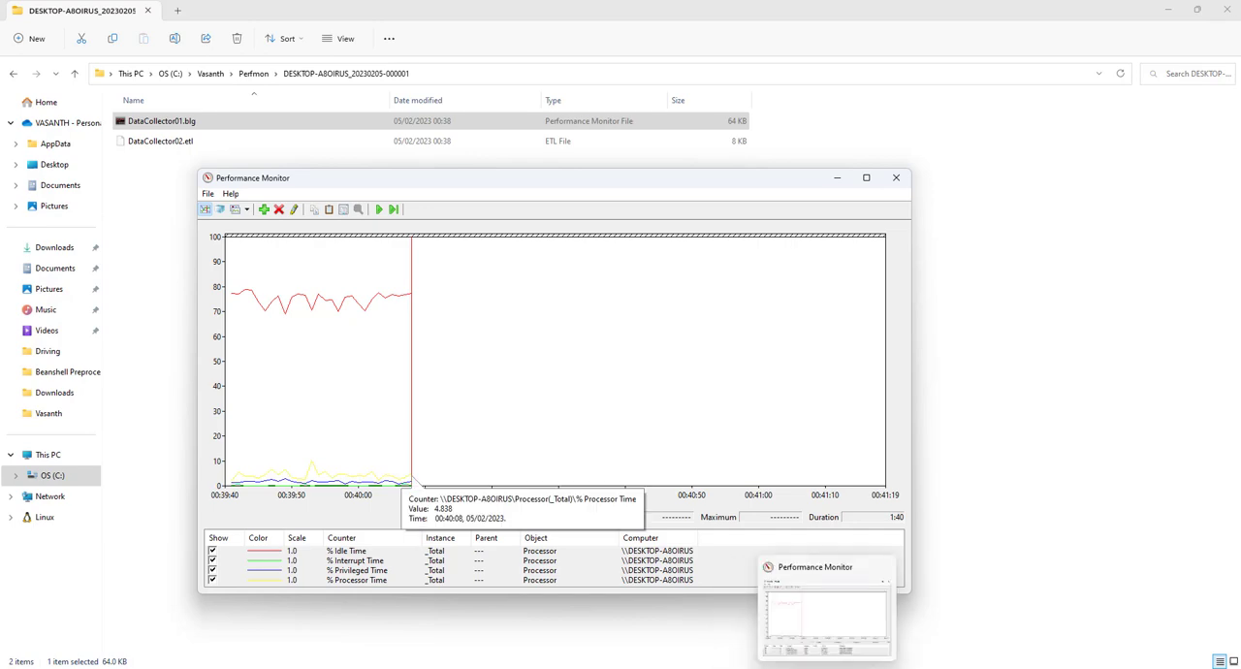
pyautogui.click(827, 668)
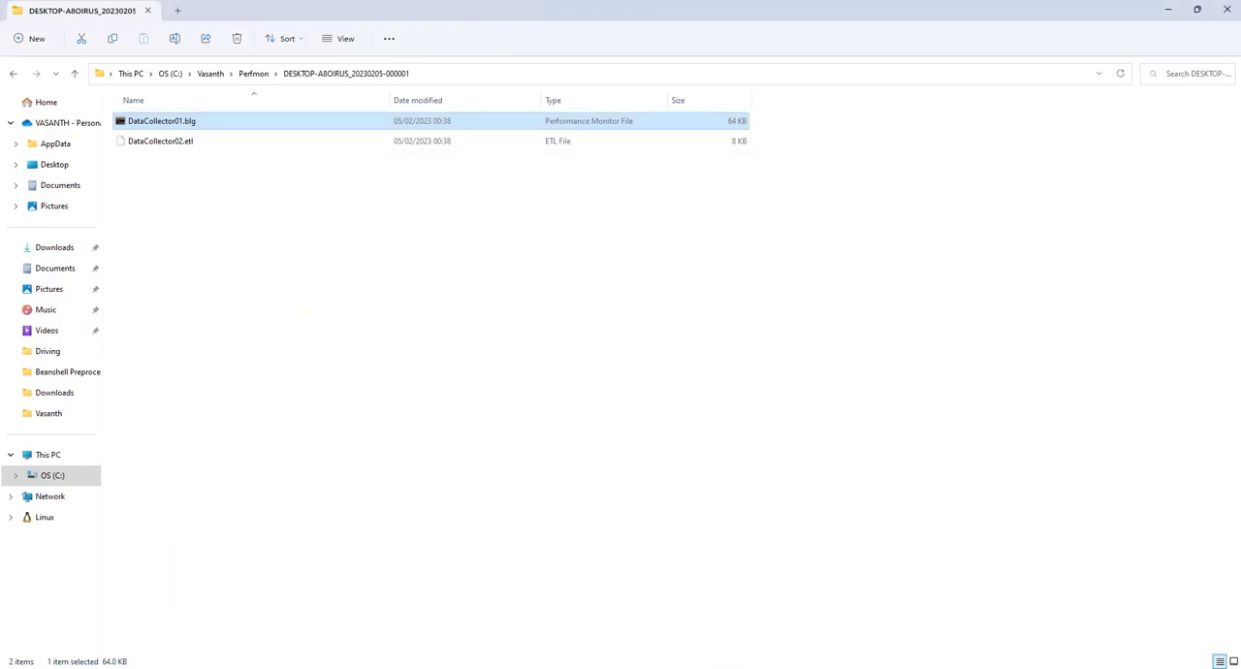
# Switch back to the main Performance Monitor console and stop the user-defined New Data Collector Set
pyautogui.click(827, 668)
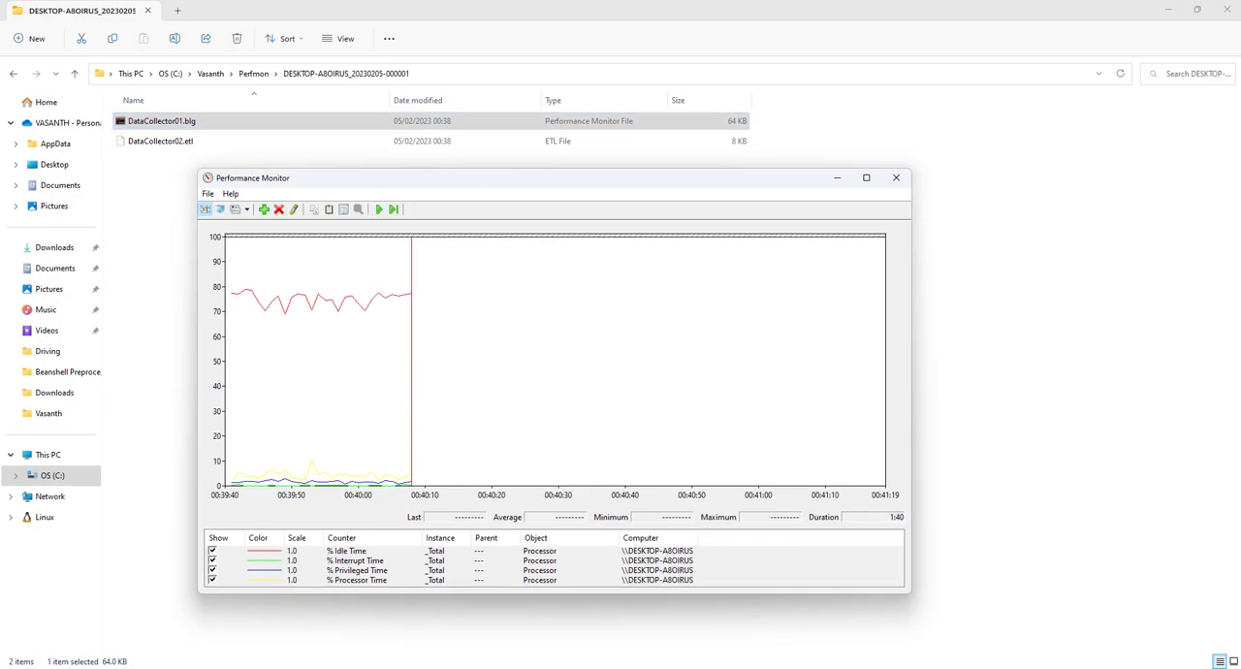
pyautogui.moveTo(799, 668)
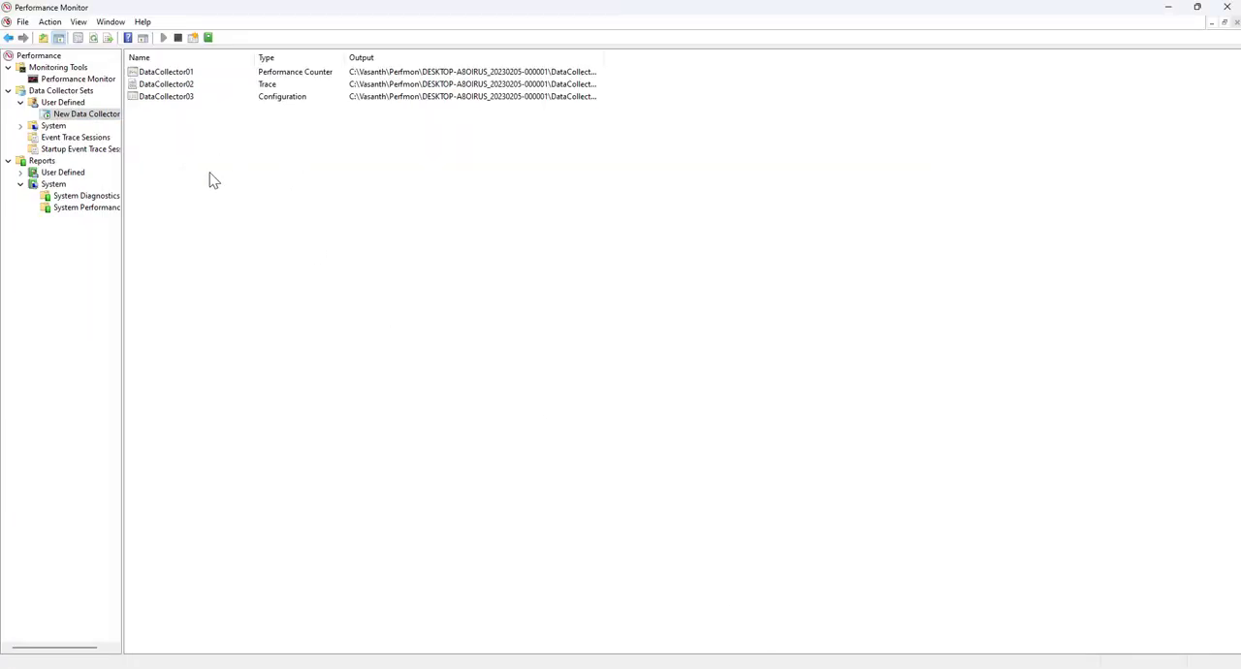
pyautogui.rightClick(211, 178)
pyautogui.click(188, 230)
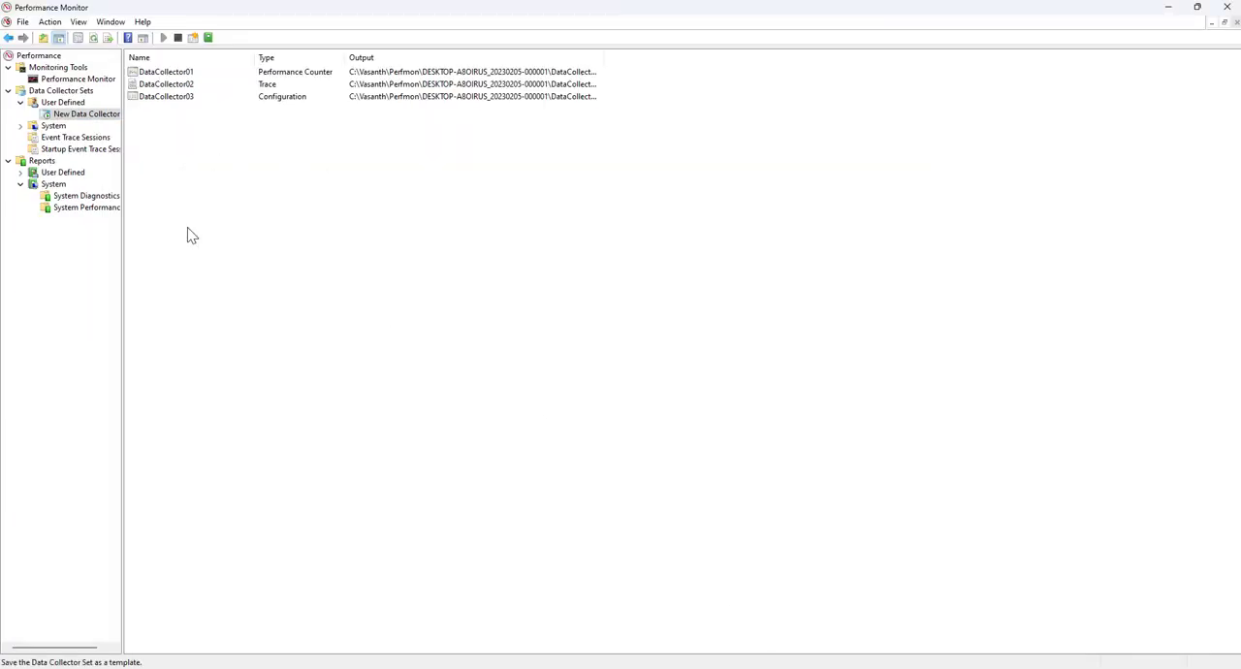
pyautogui.click(89, 117)
pyautogui.click(69, 104)
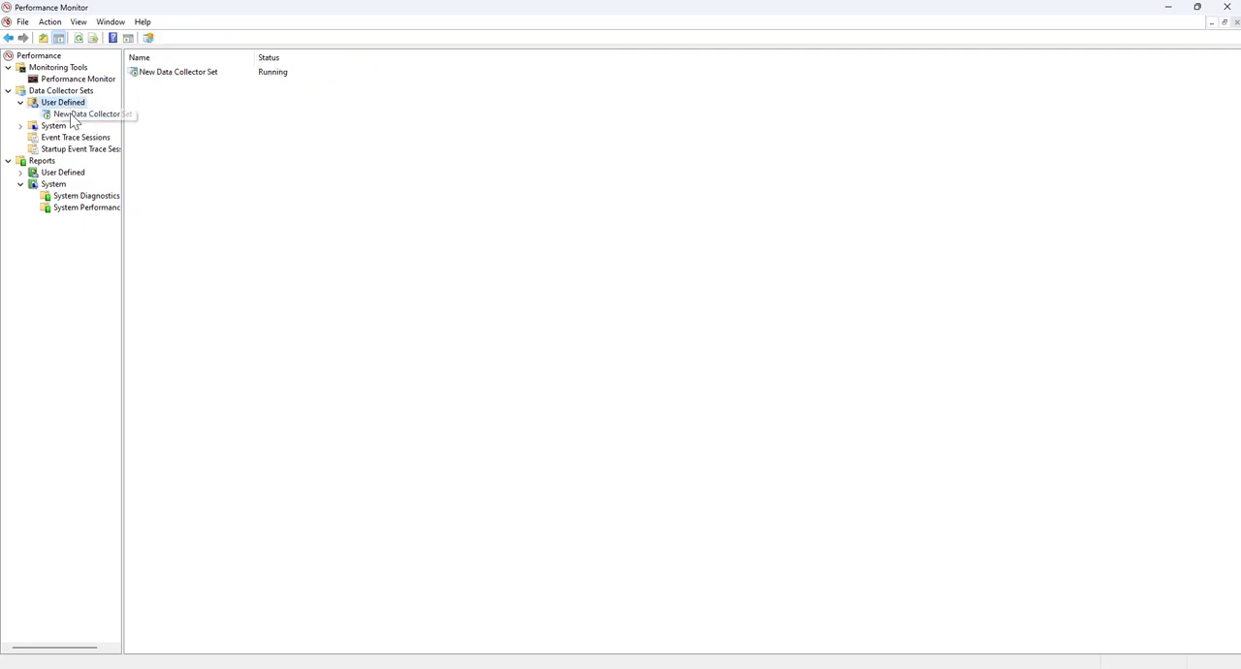
pyautogui.click(78, 117)
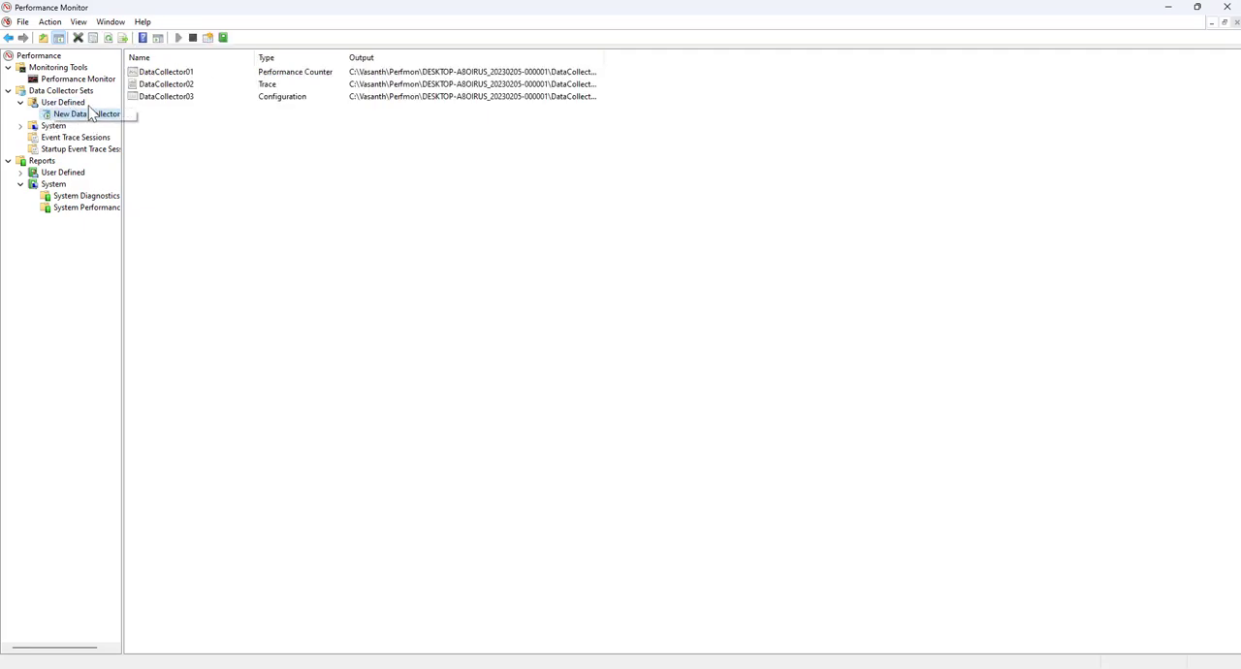
pyautogui.click(193, 38)
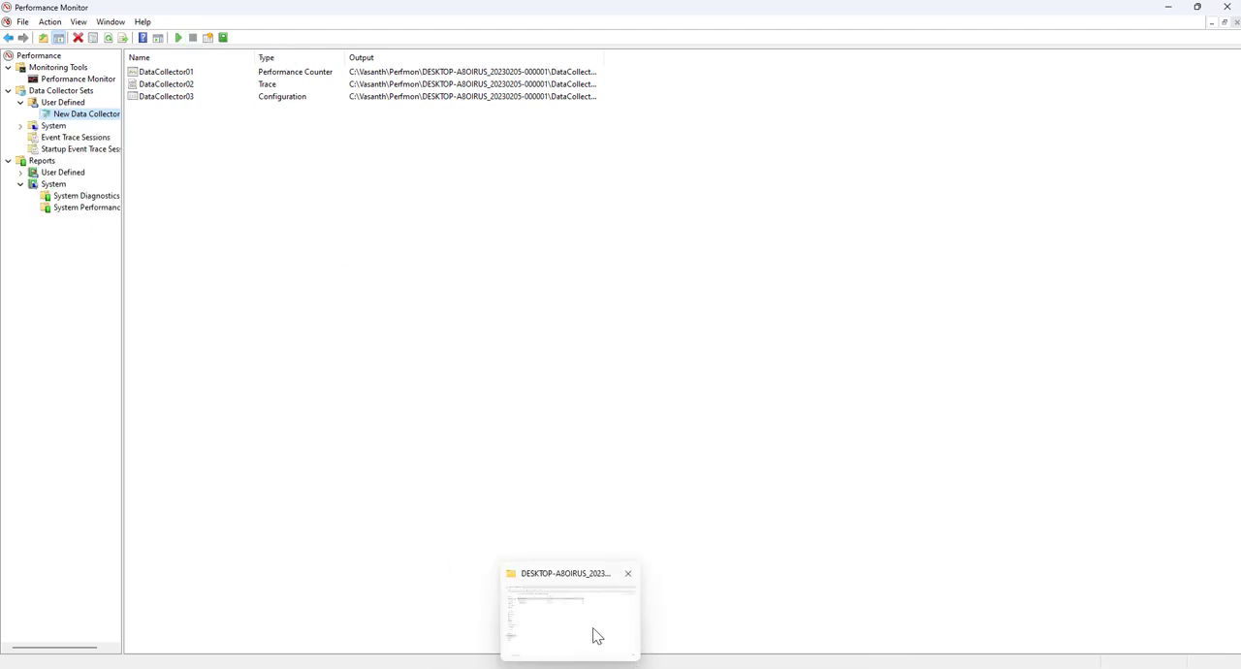
# Switch to the set's output folder in File Explorer and reopen the DataCollector01.blg log
pyautogui.click(596, 634)
pyautogui.rightClick(238, 258)
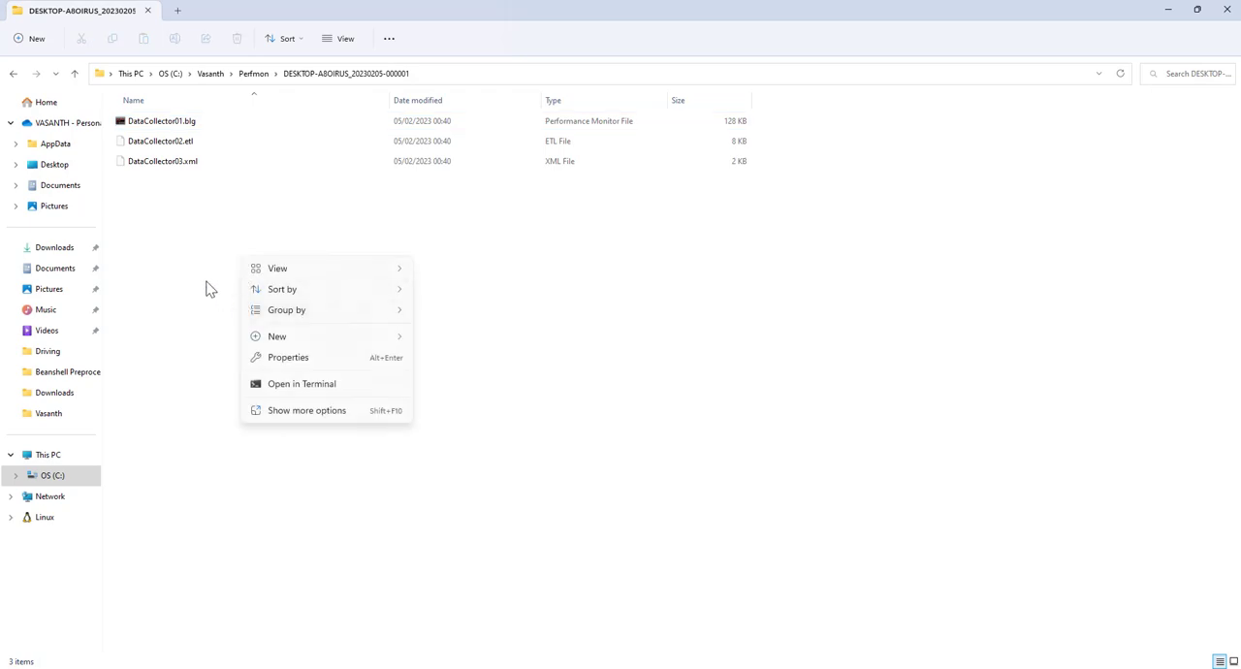
pyautogui.click(204, 270)
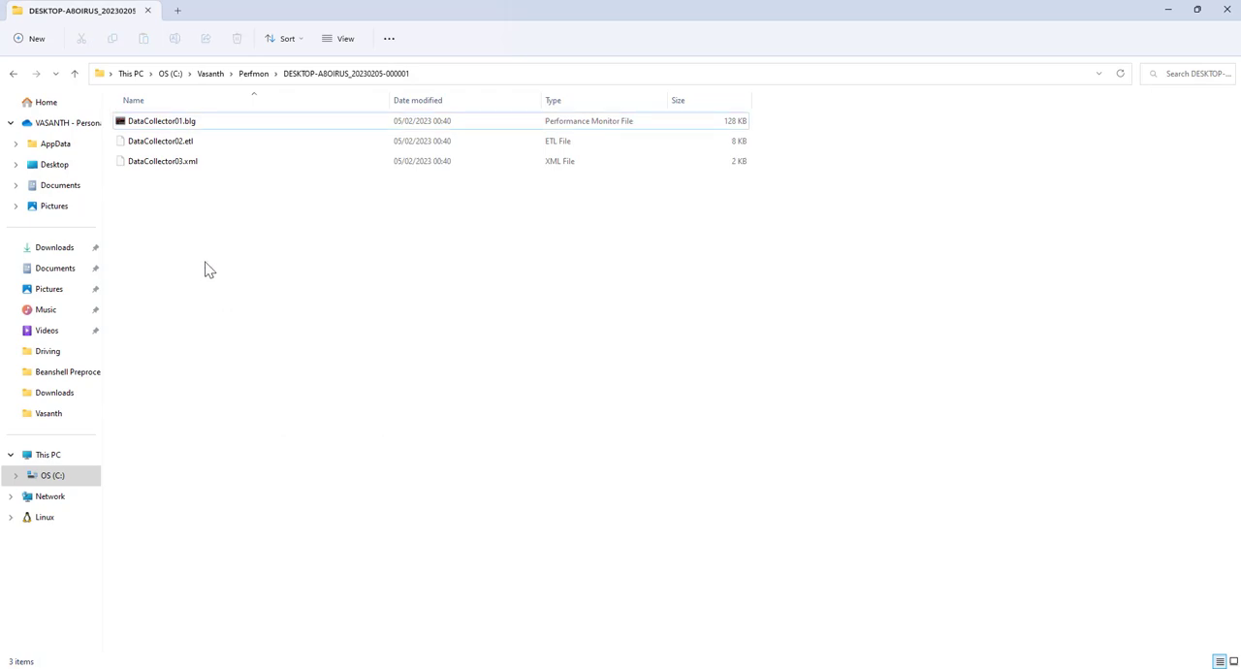
pyautogui.doubleClick(160, 123)
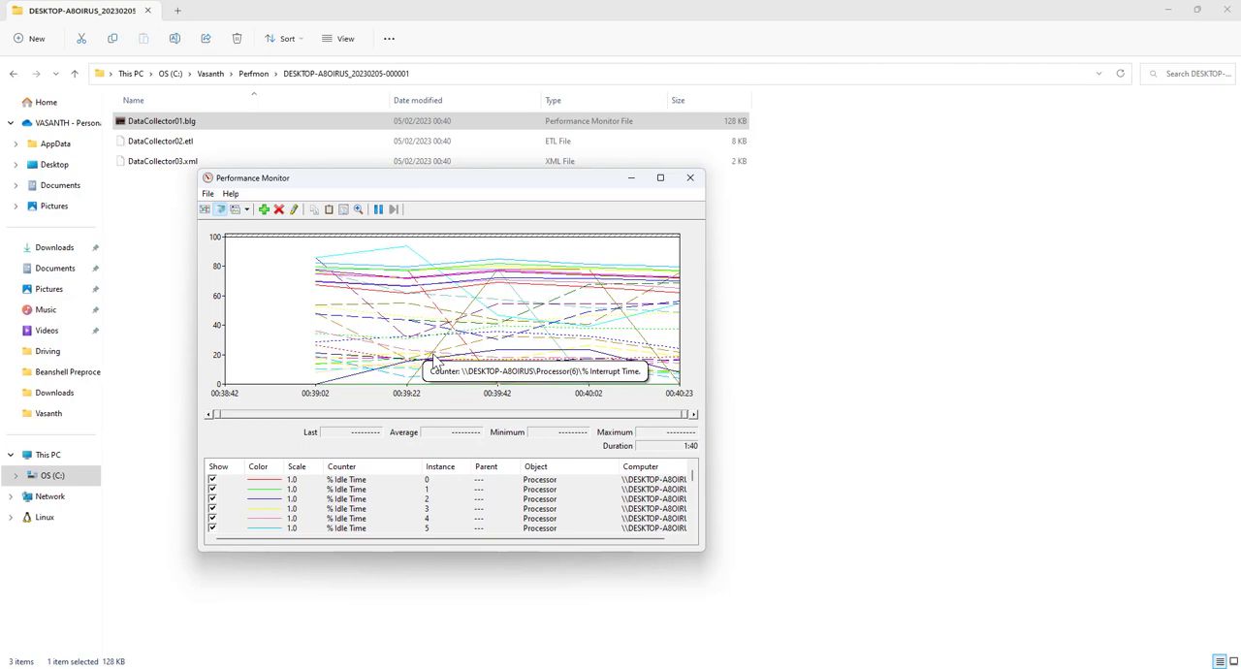
# Look at the dialog for saving the logged graph as an image and close it without saving
pyautogui.rightClick(423, 292)
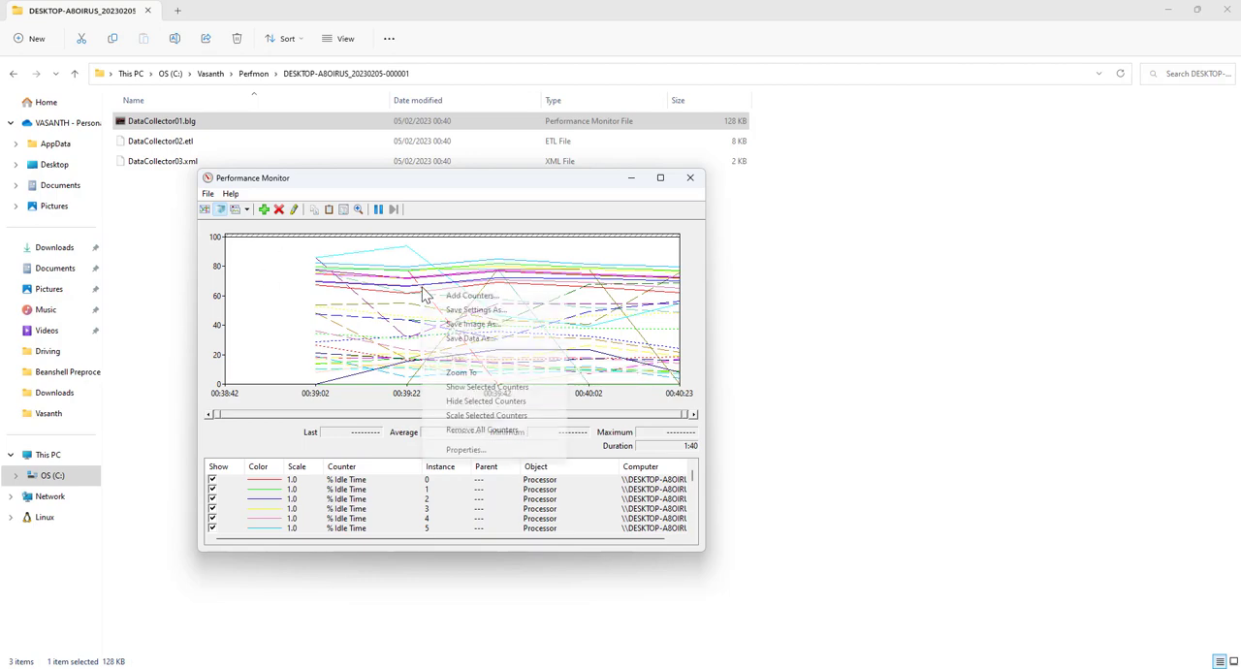
pyautogui.click(448, 323)
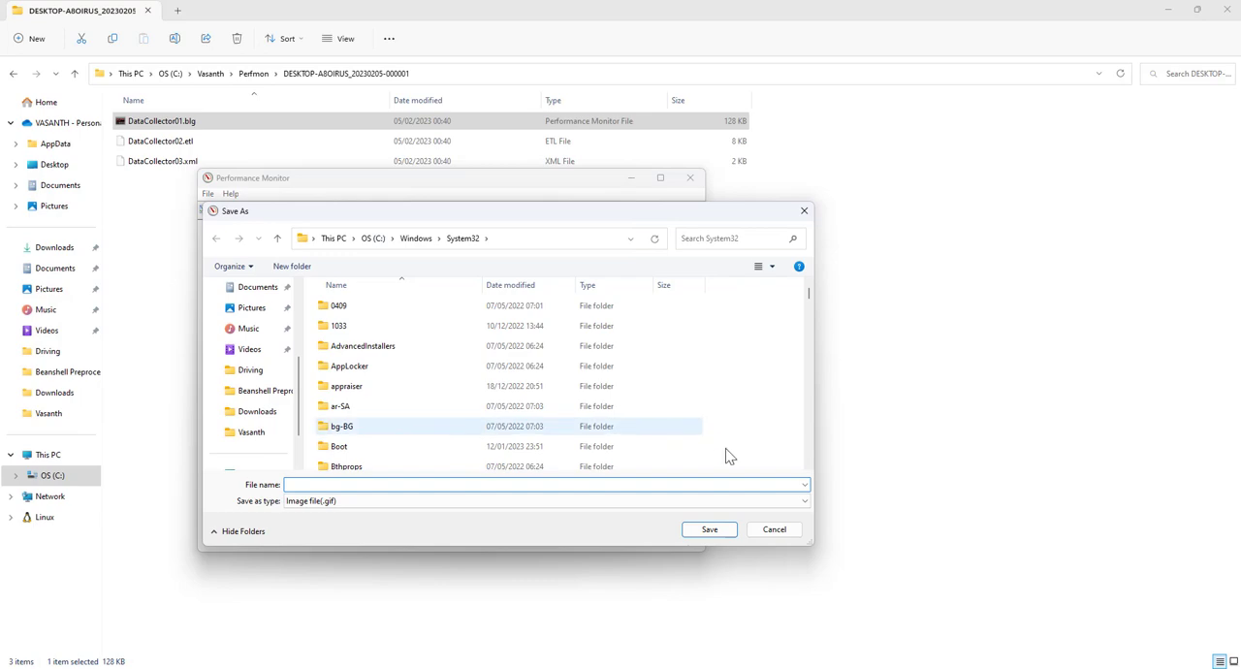
pyautogui.click(773, 529)
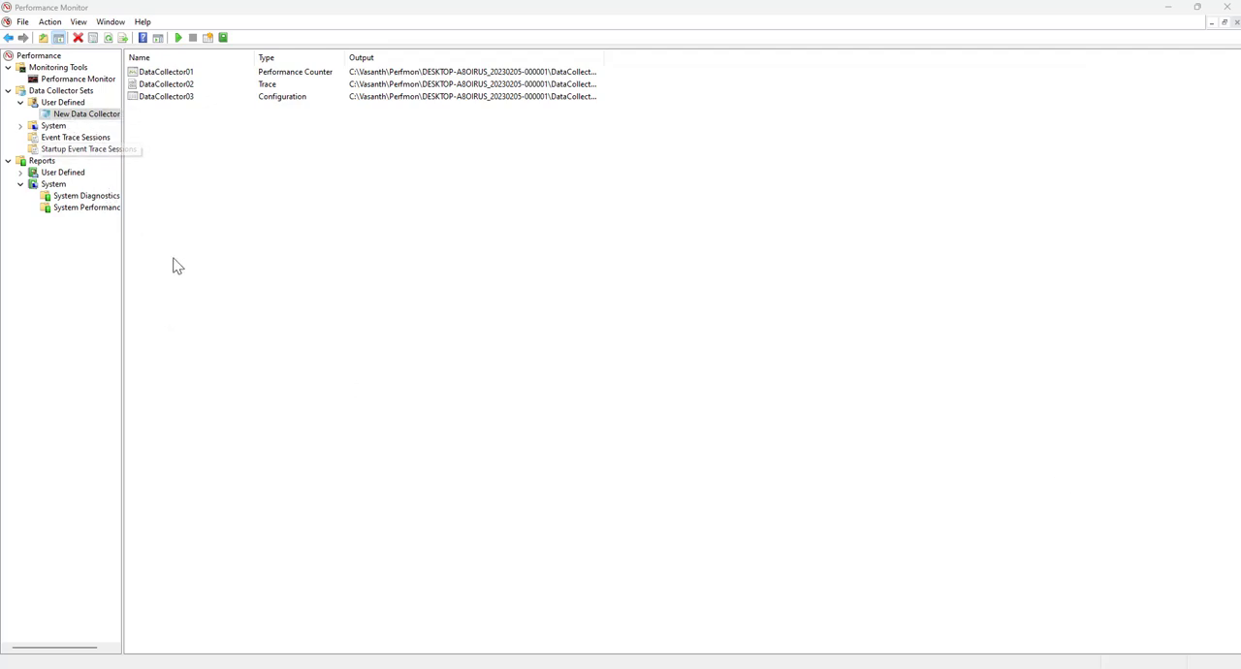
# In the New Data Collector Set's properties, set the stop condition's overall duration to 2 hours
pyautogui.rightClick(83, 120)
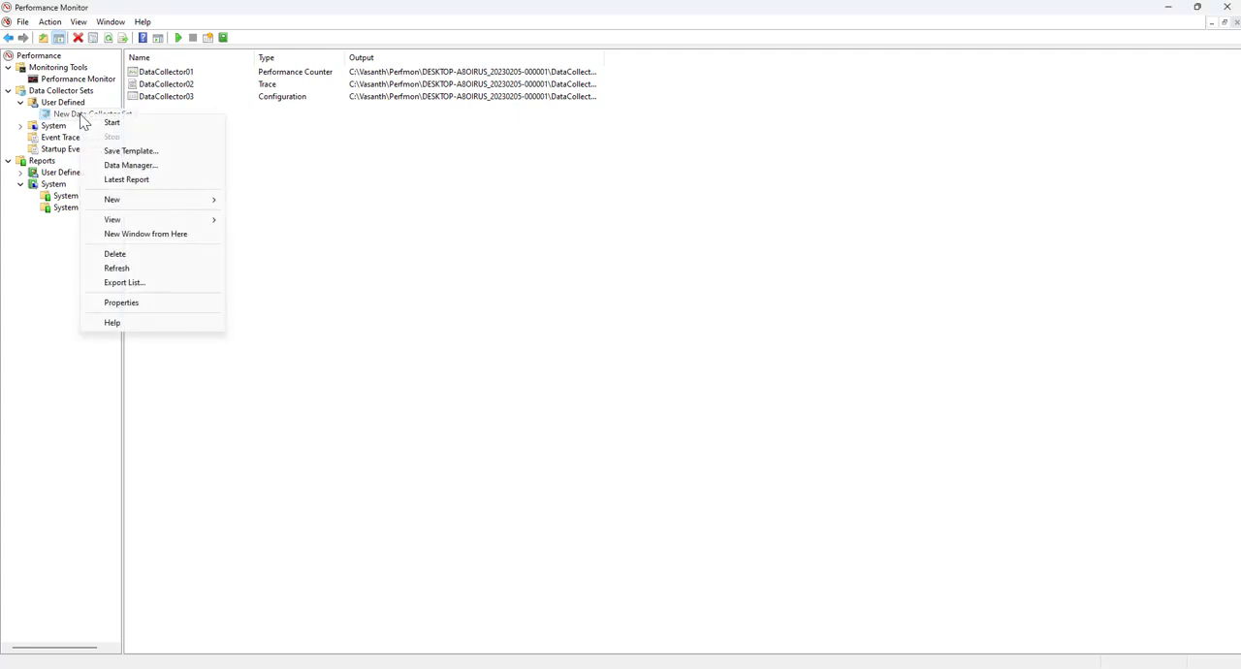
pyautogui.click(113, 303)
pyautogui.click(656, 209)
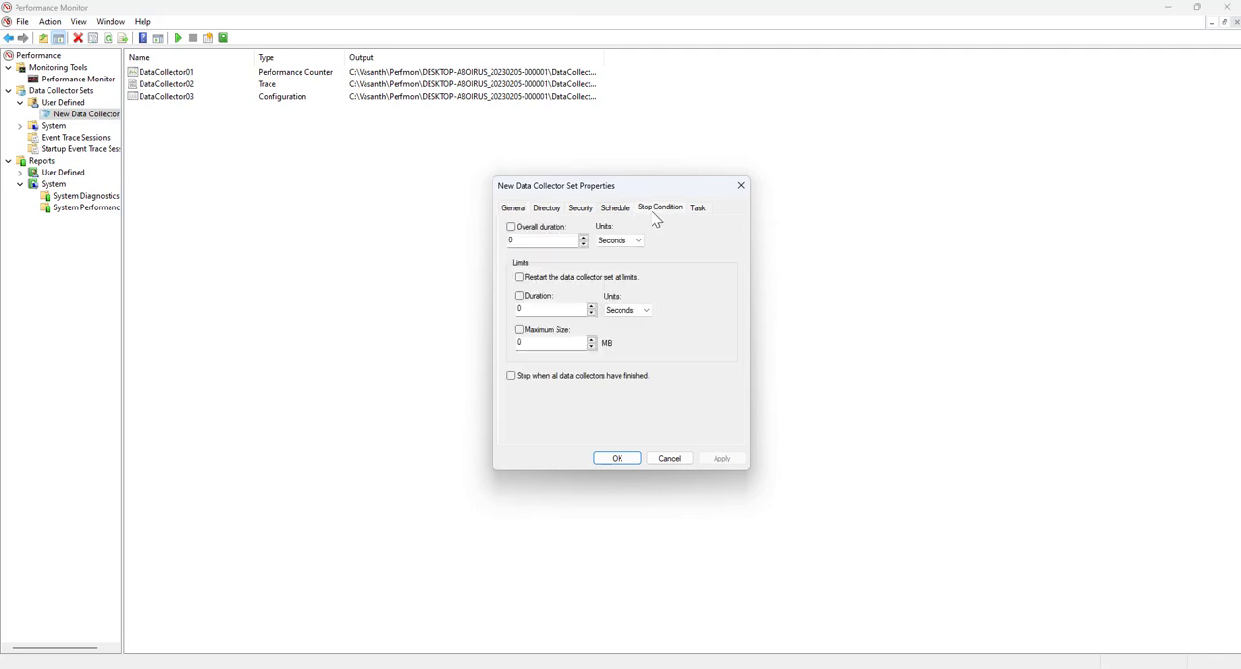
pyautogui.doubleClick(541, 242)
pyautogui.write('60')
pyautogui.click(623, 242)
pyautogui.click(620, 260)
pyautogui.doubleClick(548, 242)
pyautogui.write('2')
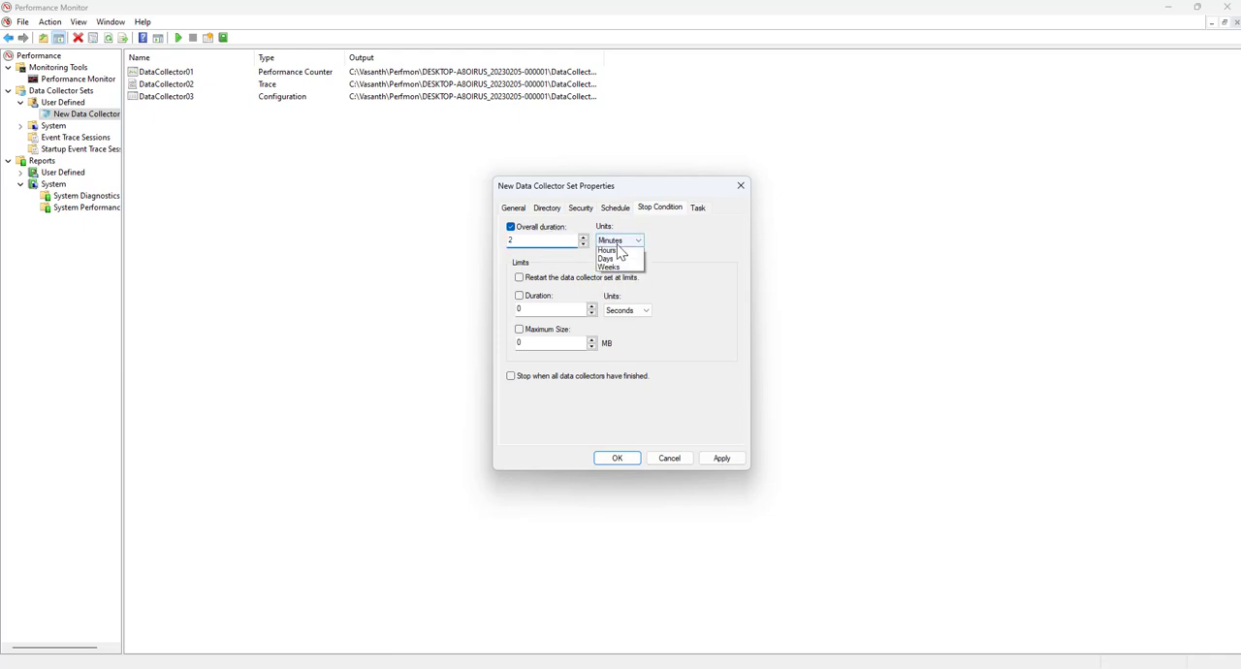
pyautogui.click(611, 250)
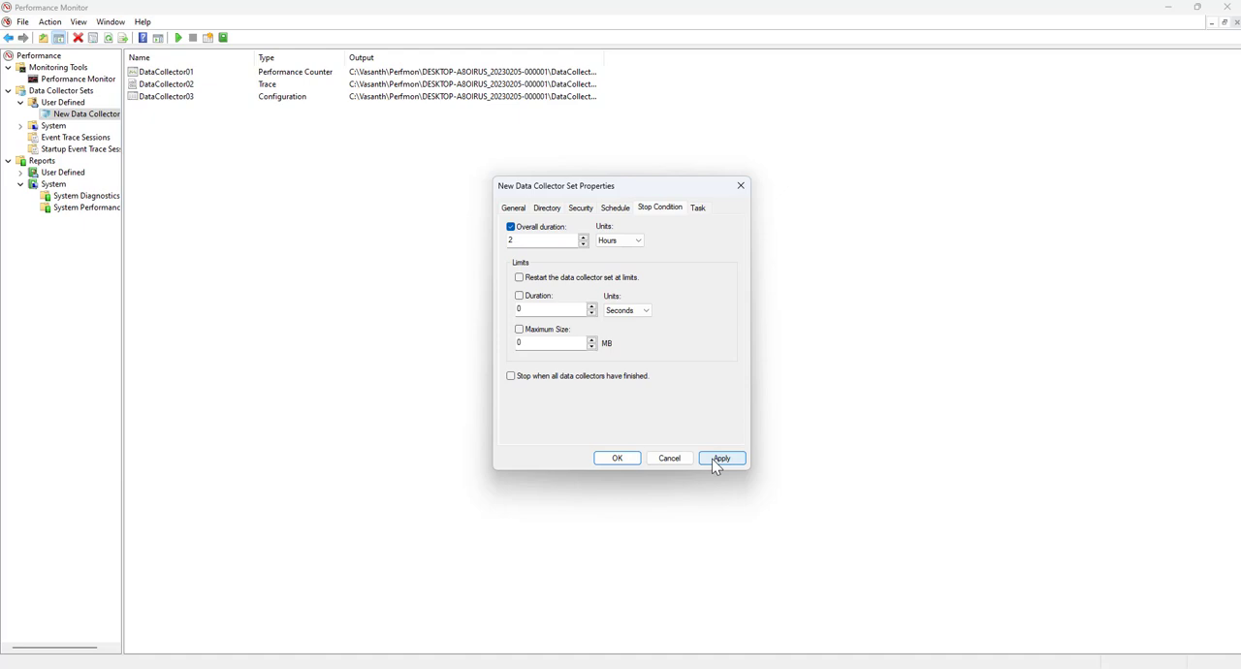
# Enable restarting the data collector set at limits, and toggle stopping when all data collectors have finished on and off
pyautogui.doubleClick(550, 343)
pyautogui.click(548, 280)
pyautogui.moveTo(548, 310); pyautogui.dragTo(507, 340)
pyautogui.click(510, 378)
pyautogui.click(511, 378)
# Look at the date, start time and weekday options for a new schedule of the set, and cancel adding it
pyautogui.click(613, 210)
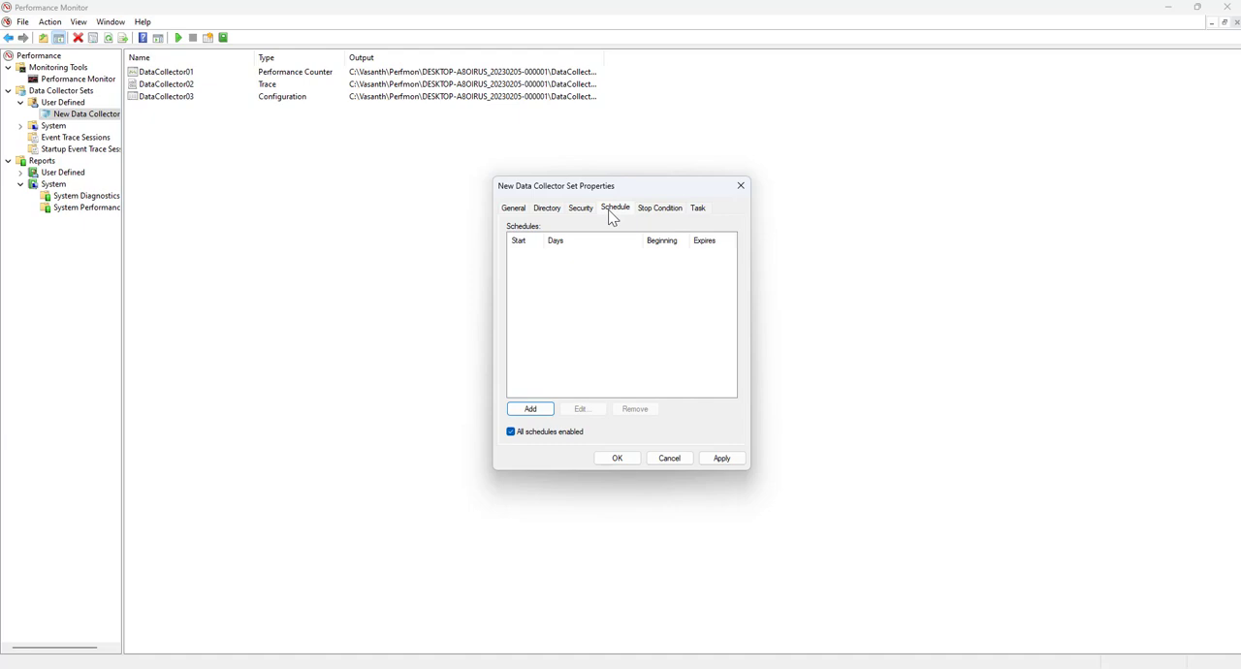
pyautogui.click(532, 409)
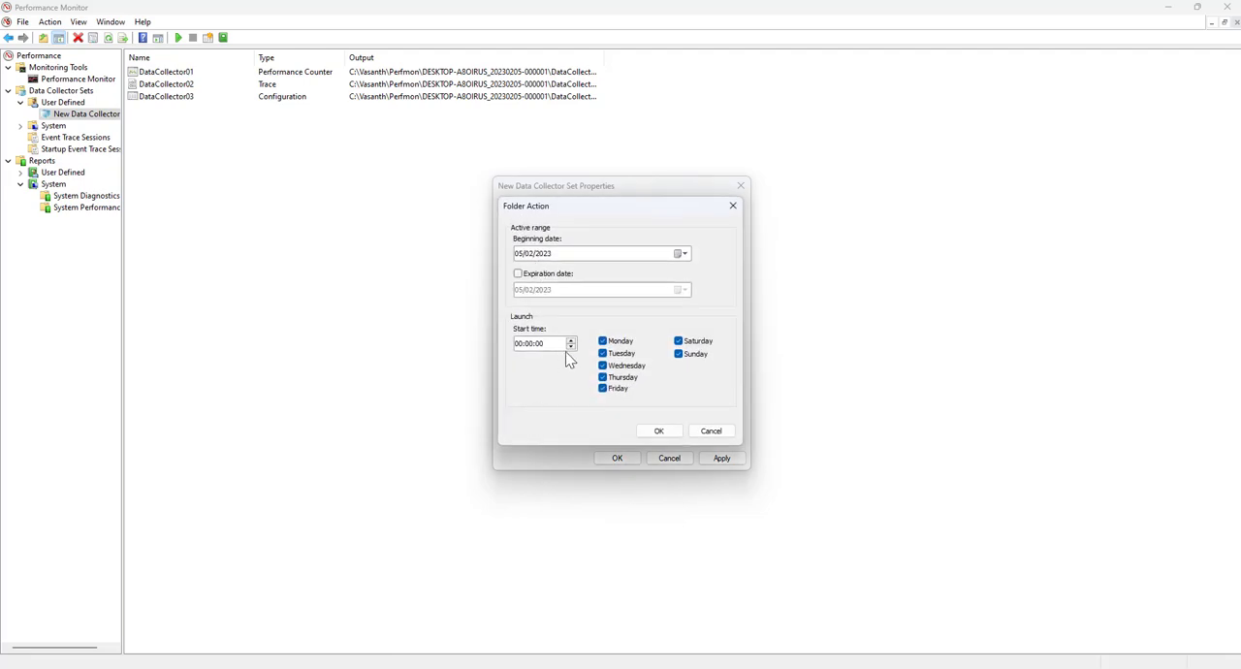
pyautogui.click(708, 432)
# Look through the set's security, directory, general, schedule, stop condition and task settings, and cancel the properties dialog
pyautogui.click(581, 209)
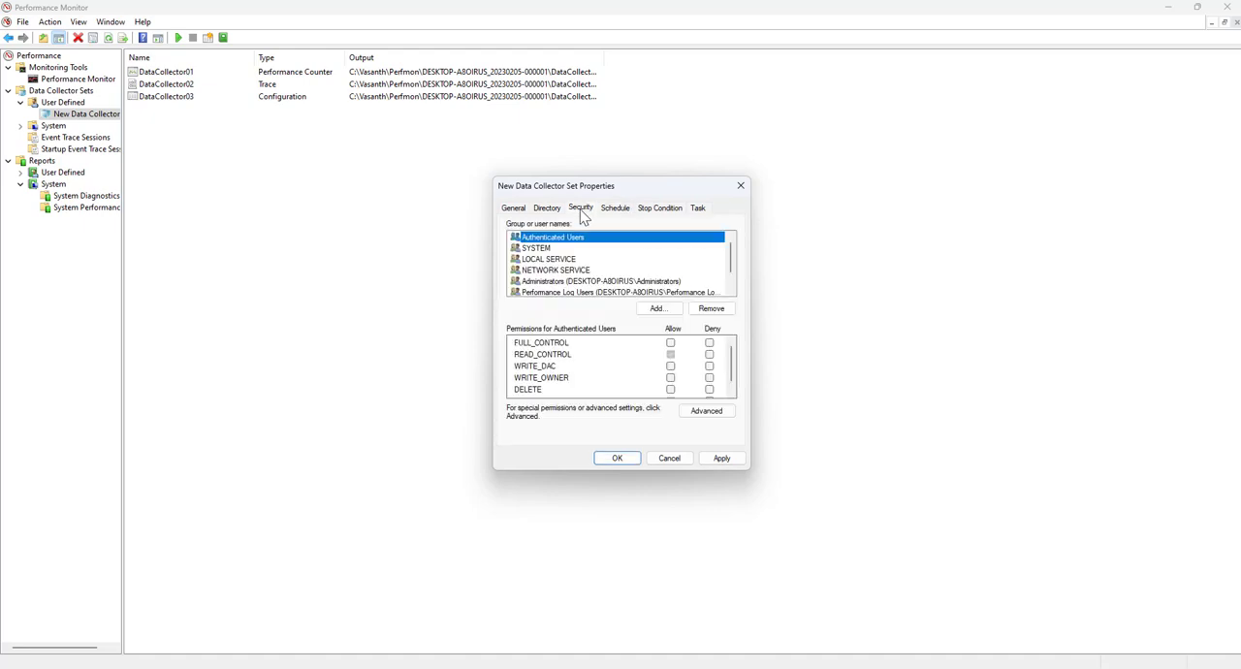
pyautogui.click(546, 209)
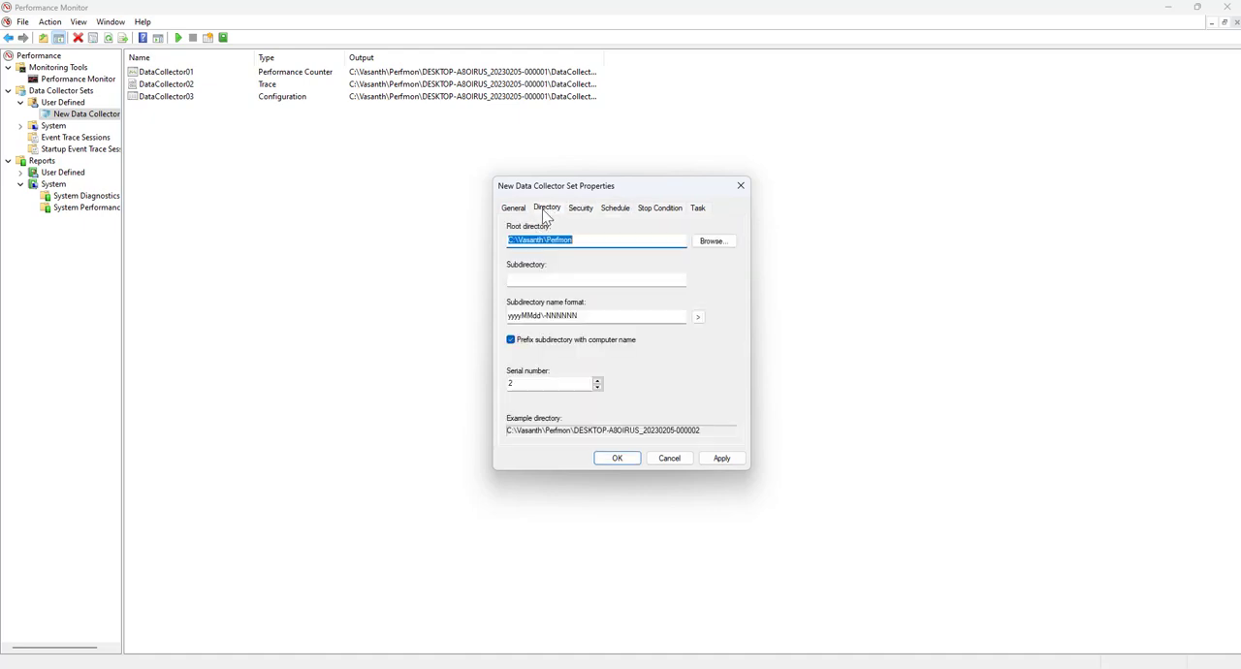
pyautogui.click(514, 209)
pyautogui.click(581, 210)
pyautogui.click(616, 210)
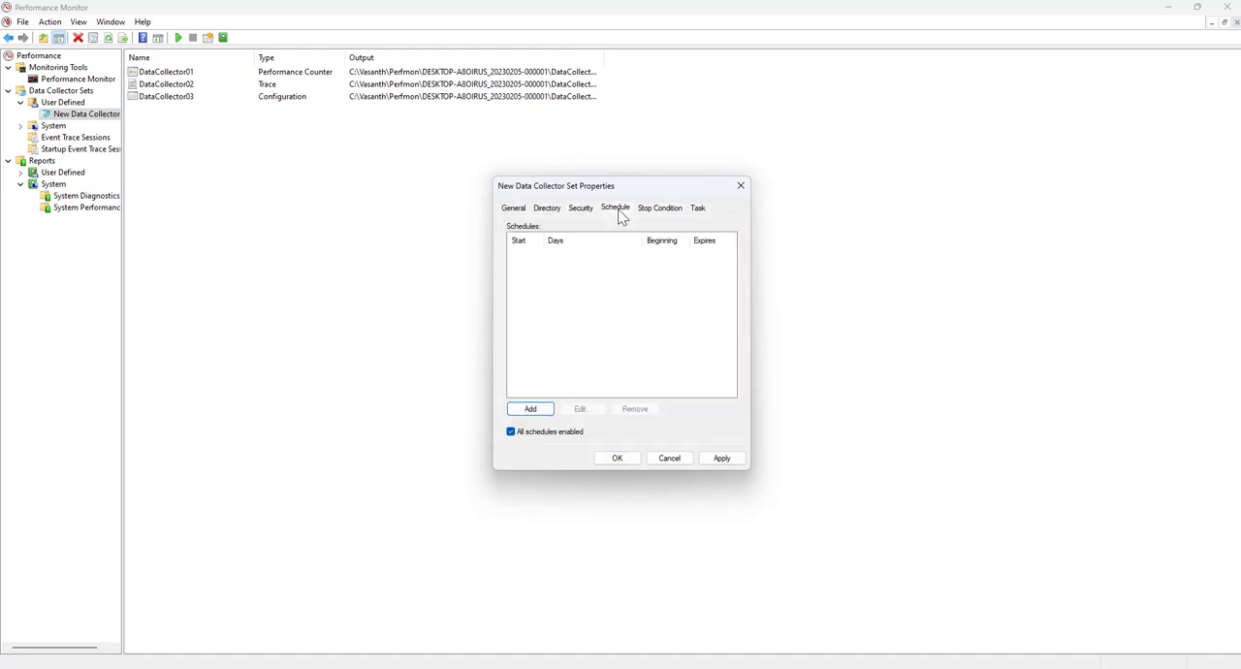
pyautogui.click(670, 214)
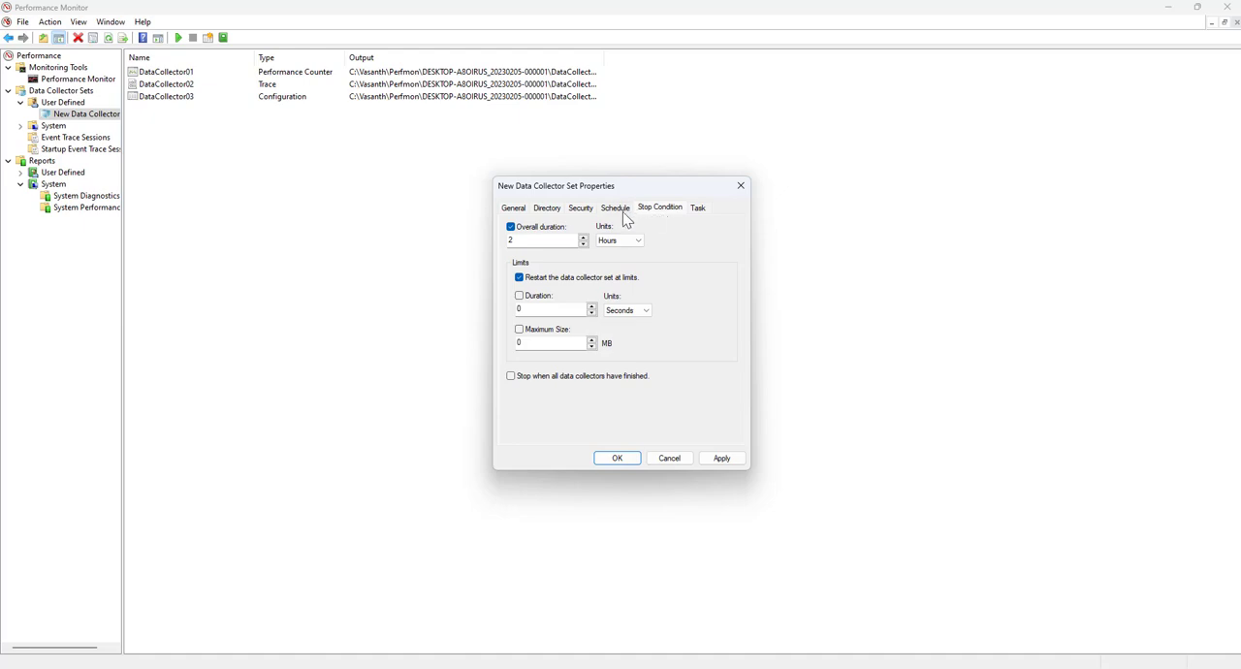
pyautogui.click(624, 212)
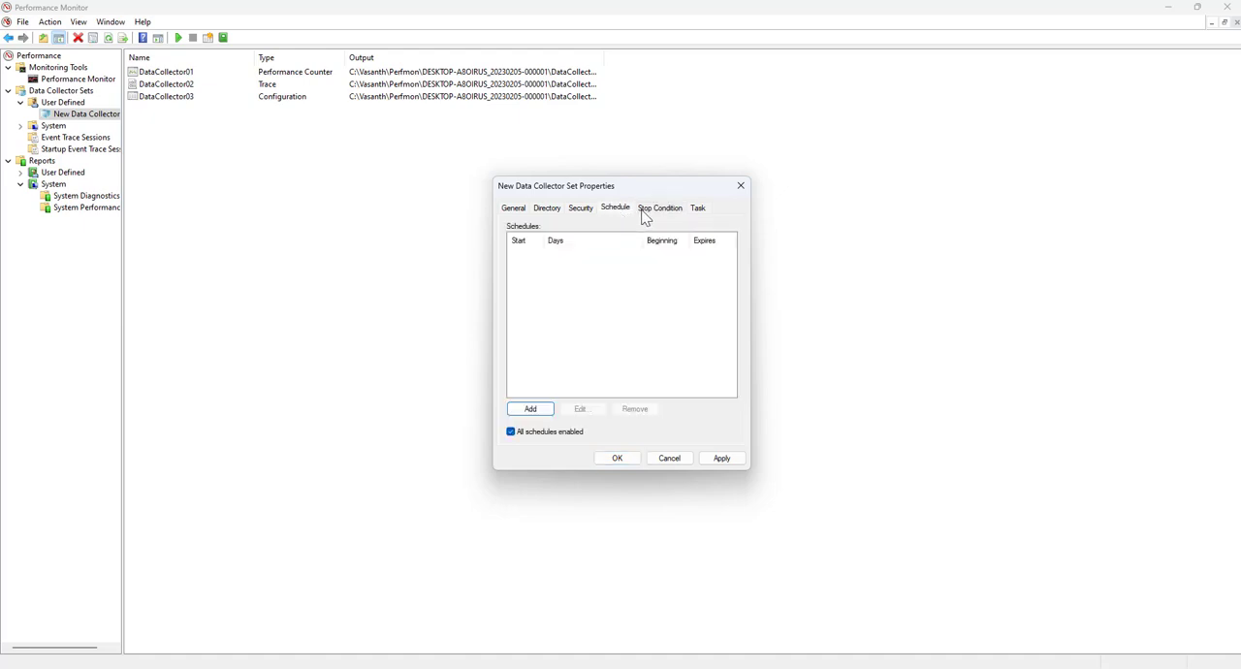
pyautogui.click(698, 214)
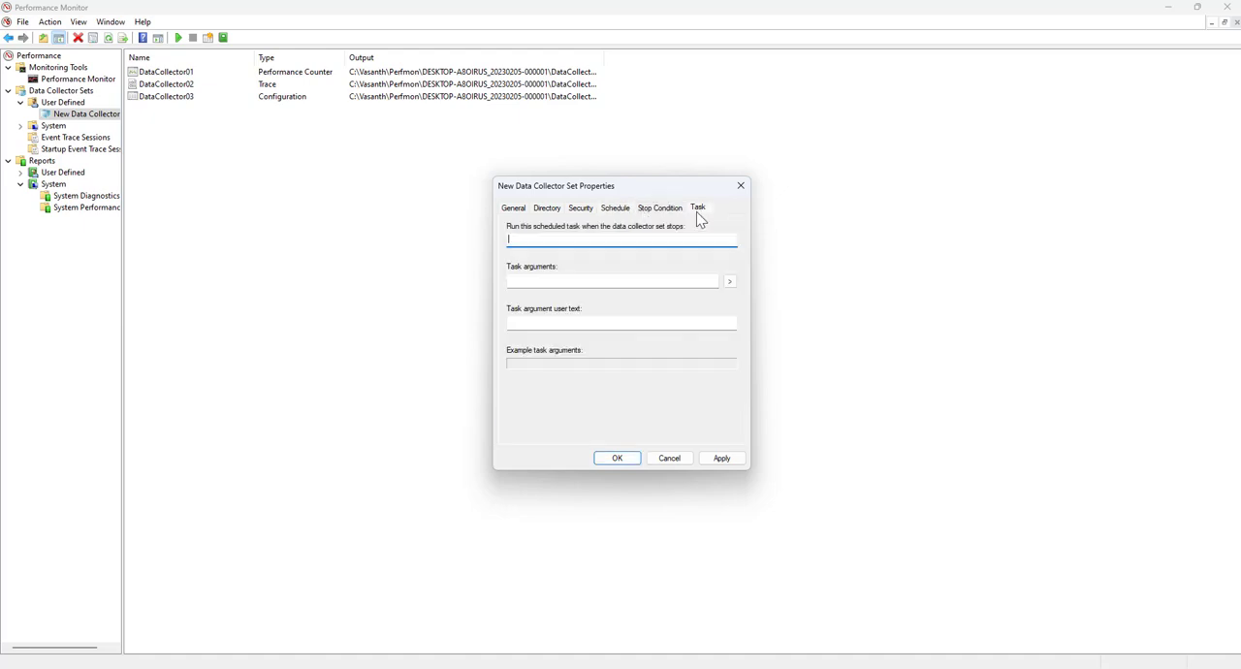
pyautogui.click(668, 458)
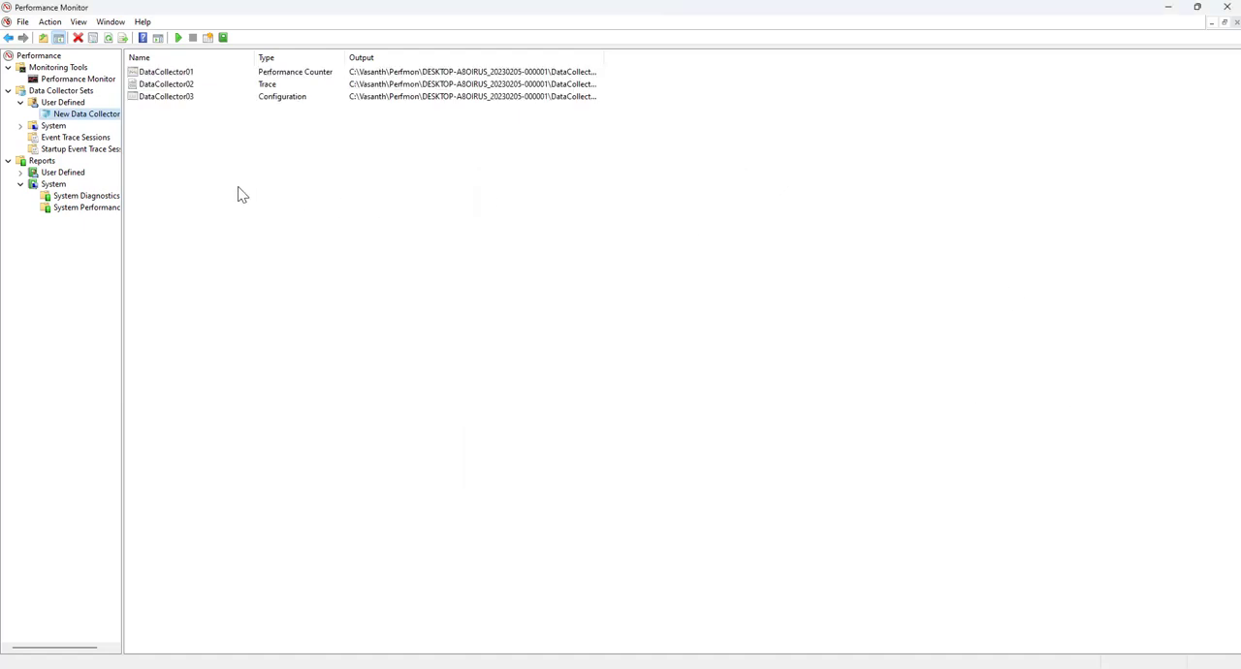